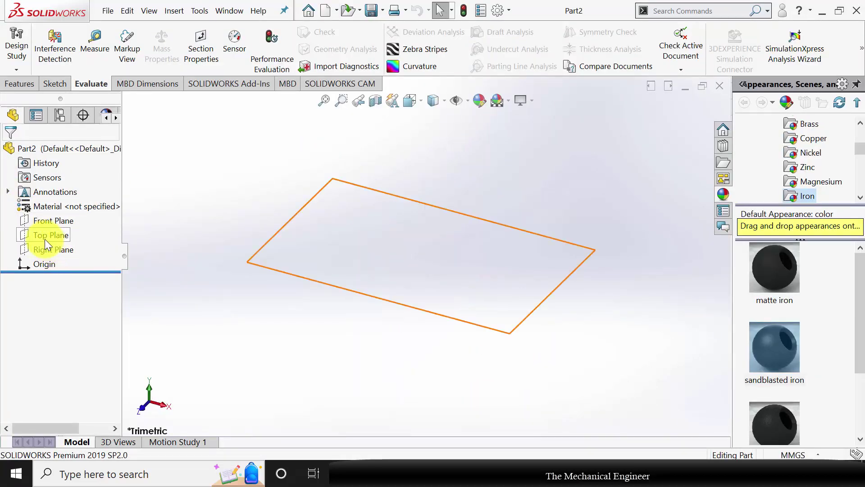
- Start a sketch on the Top Plane and draw a circle centred on the origin
click(50, 228)
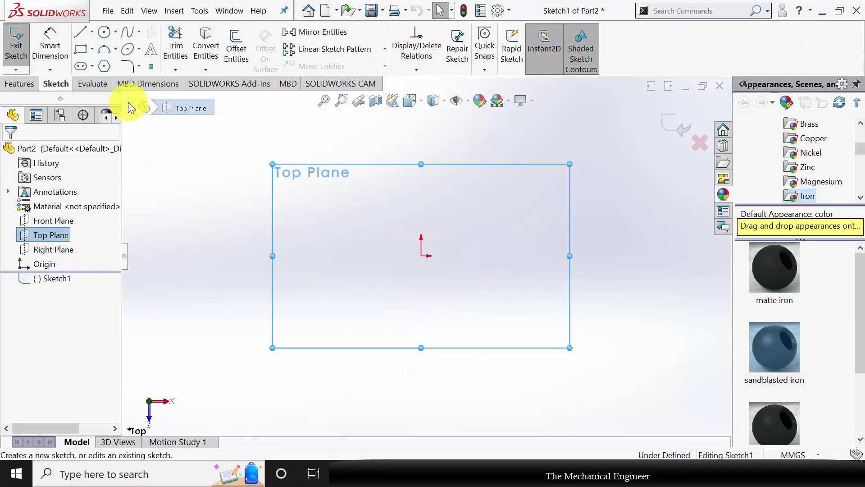
click(103, 33)
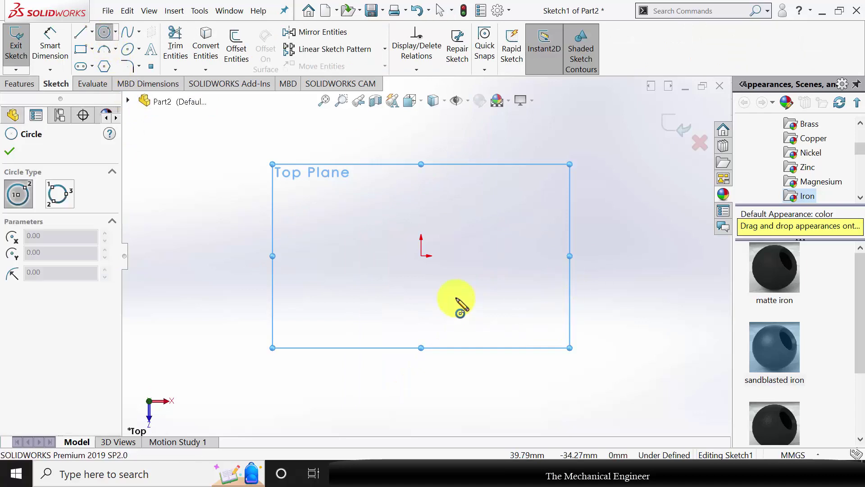
click(422, 256)
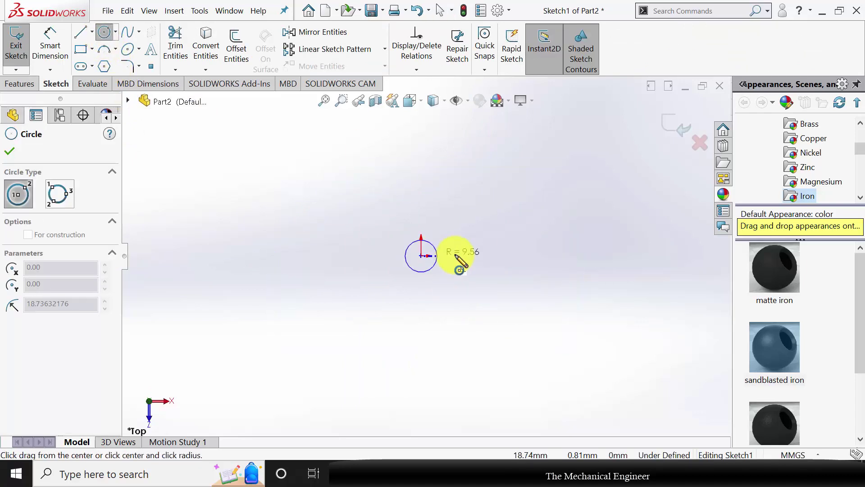
click(467, 278)
click(9, 151)
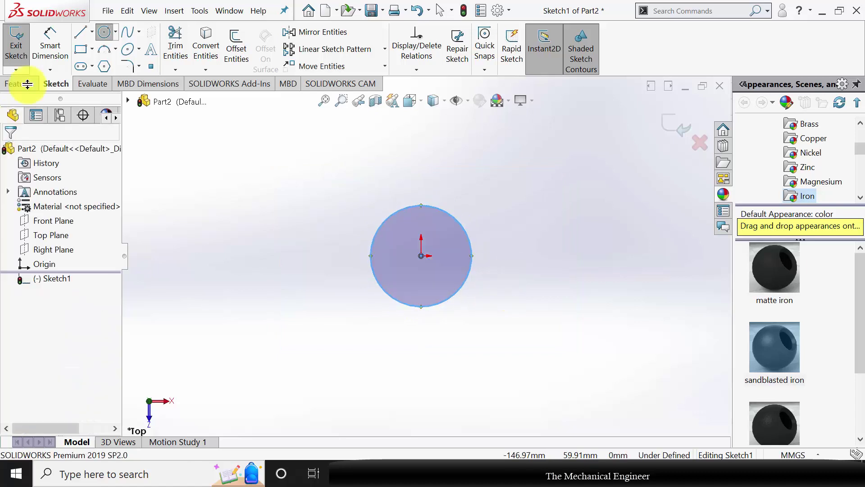
- Dimension the circle's diameter to 112 mm
click(49, 50)
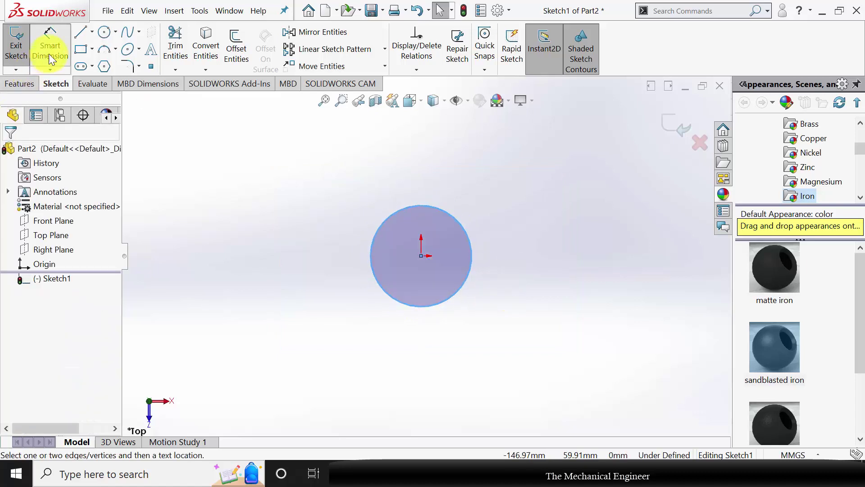
click(428, 316)
click(427, 346)
text(112)
key(Return)
click(15, 149)
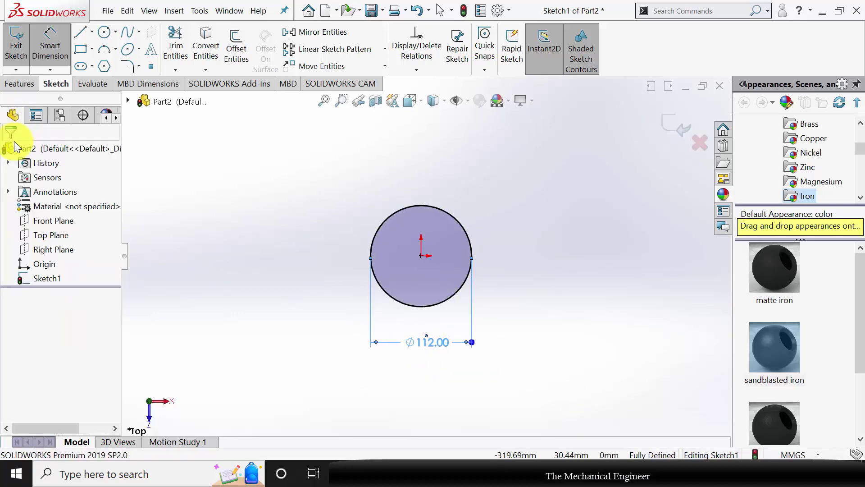
- Extrude the circle as a blind boss 112 mm deep to form a cylinder
click(14, 83)
click(33, 56)
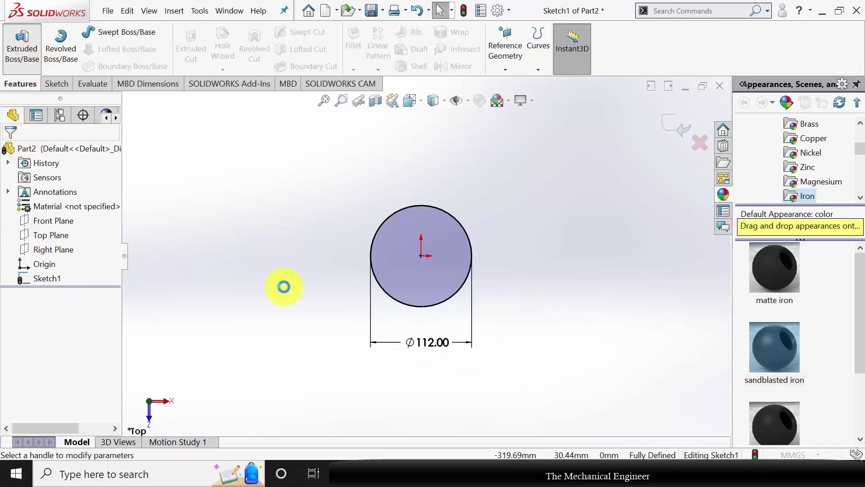
text(112)
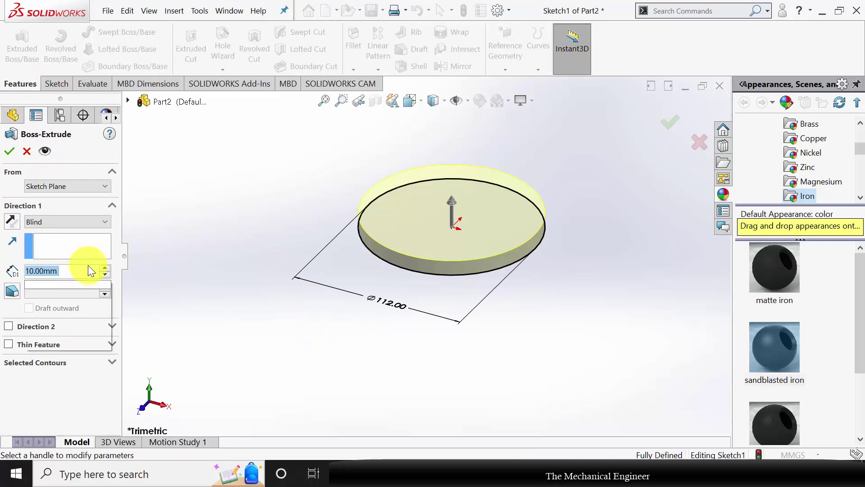
key(Return)
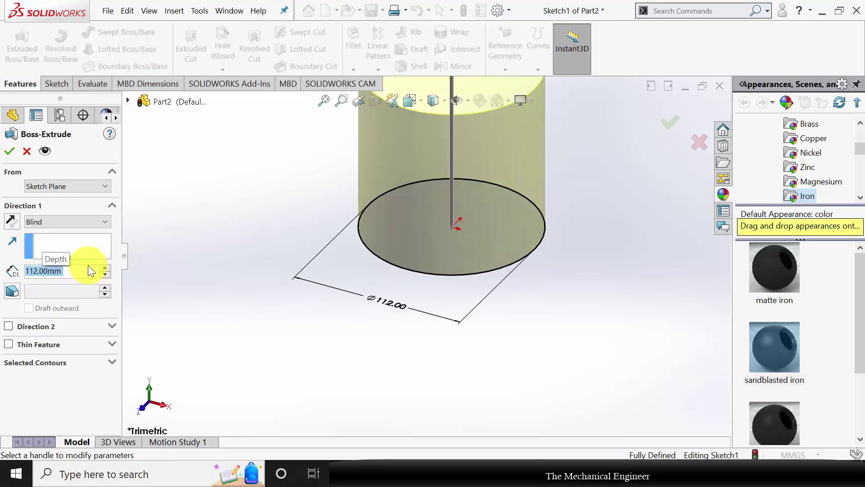
click(8, 152)
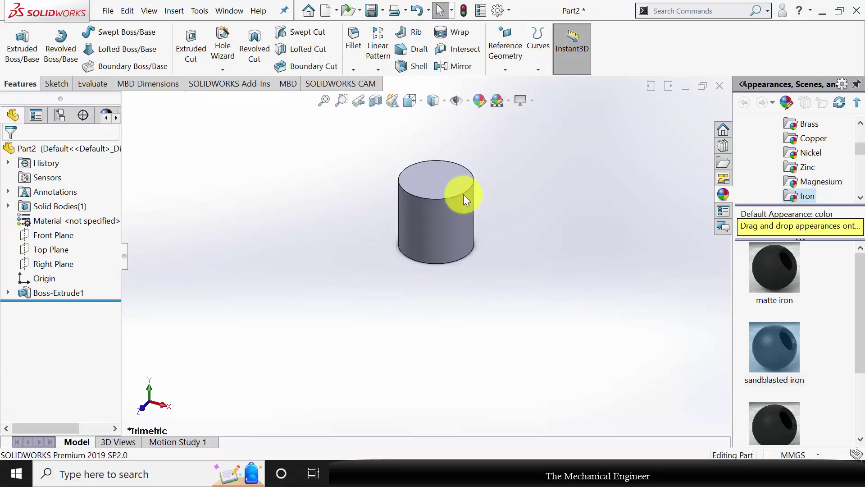
- Start a sketch on the cylinder's top face and draw a centre rectangle about 62 by 111 mm beside it, level with the origin
click(446, 177)
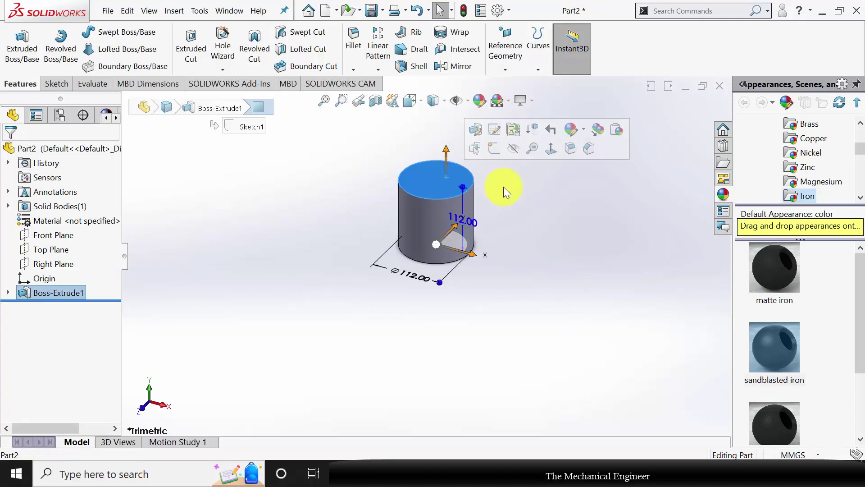
click(492, 150)
scroll(608, 228, down, 3)
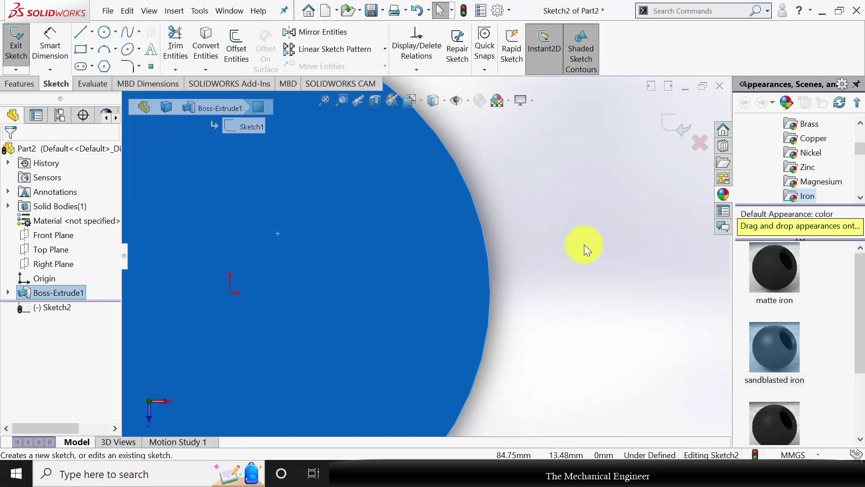
scroll(567, 250, up, 4)
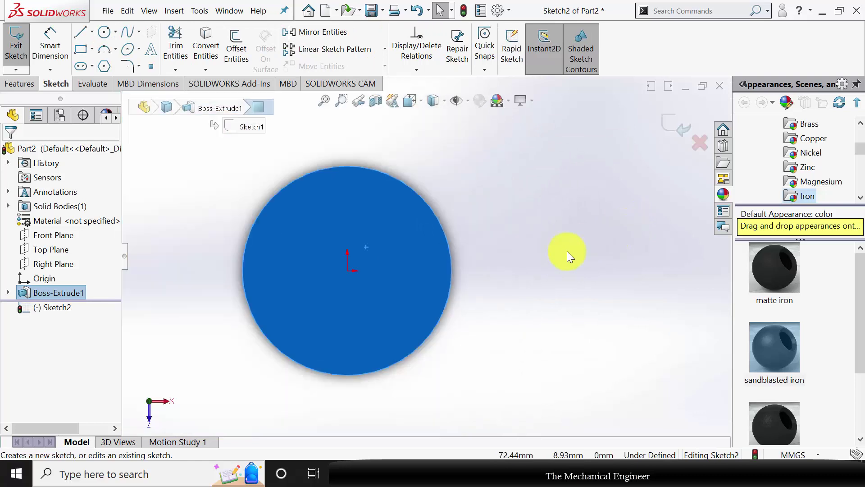
click(95, 48)
click(101, 85)
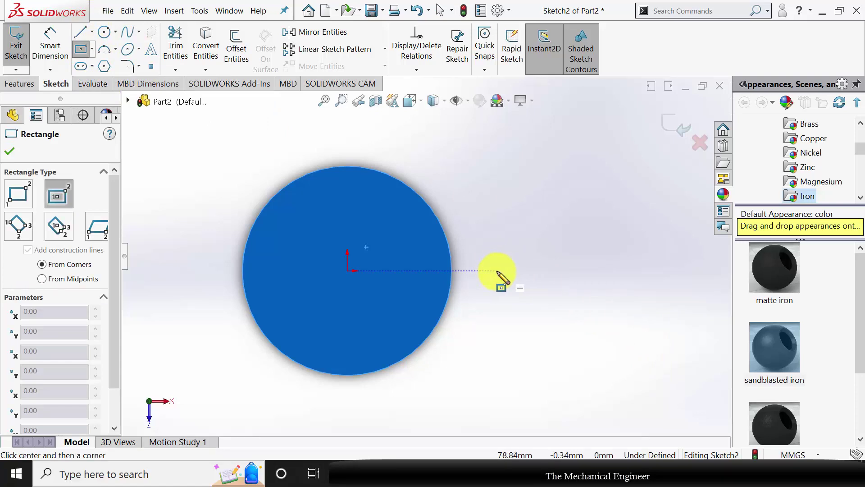
click(598, 271)
click(656, 167)
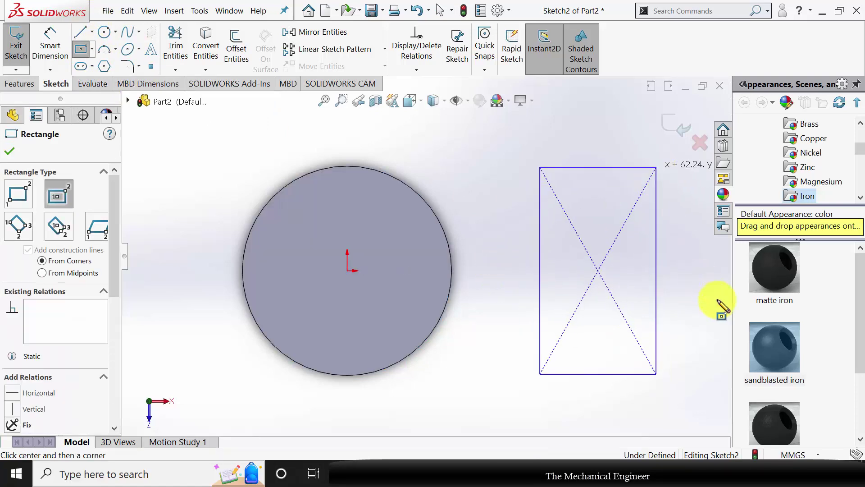
click(12, 154)
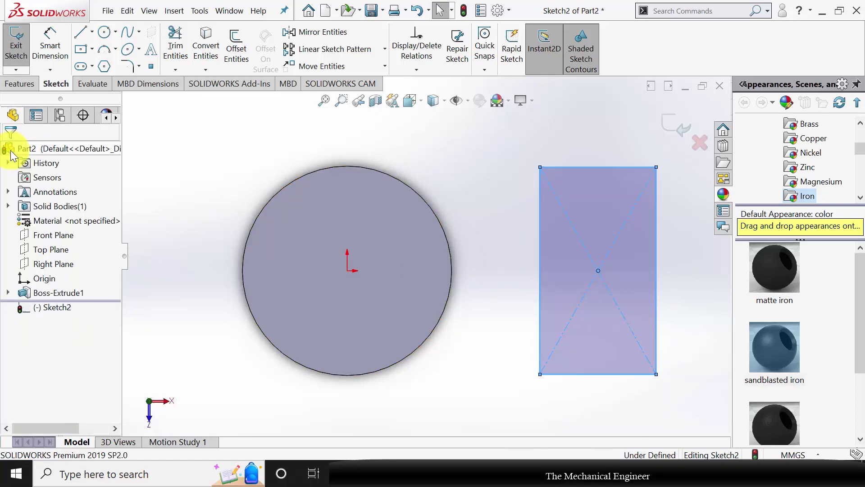
- Dimension the rectangle's vertical side to 338 mm
click(49, 41)
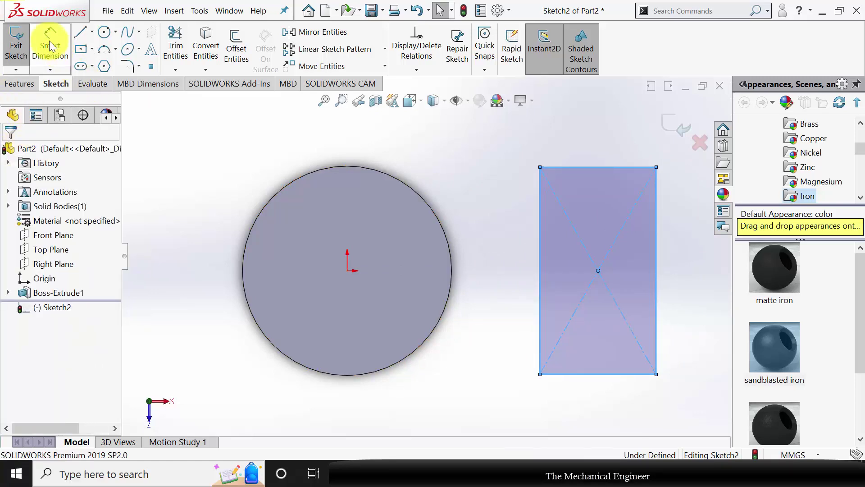
click(656, 272)
click(691, 272)
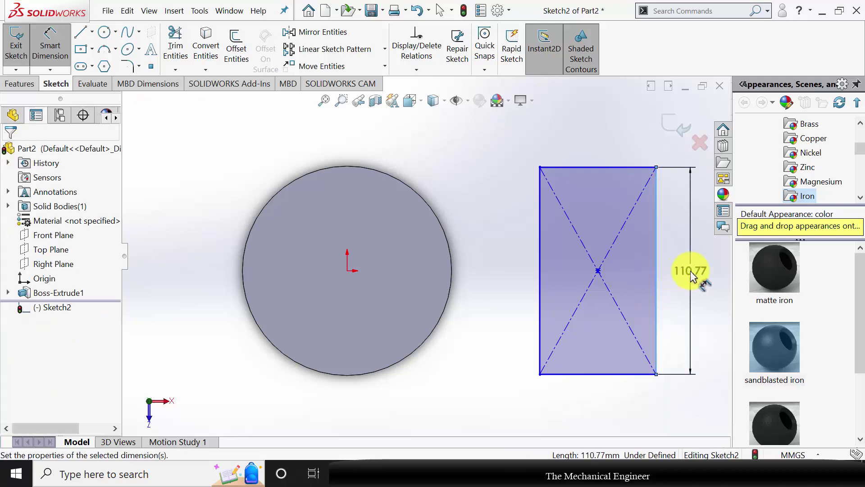
text(338)
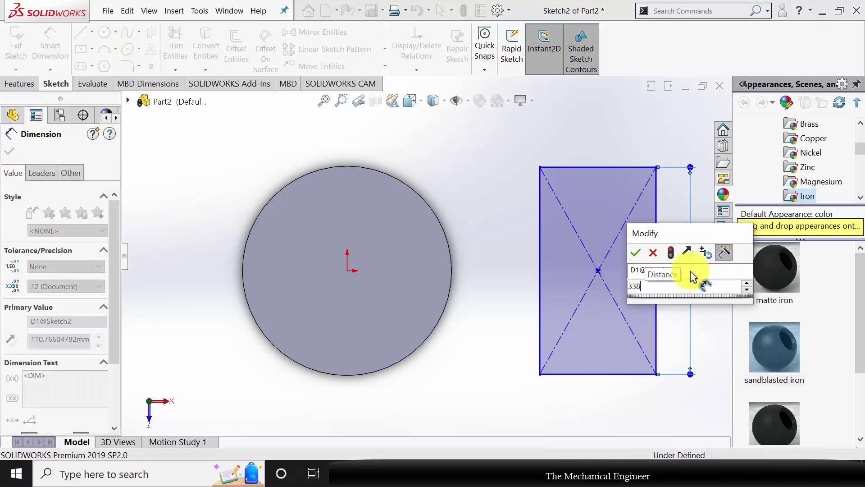
key(Return)
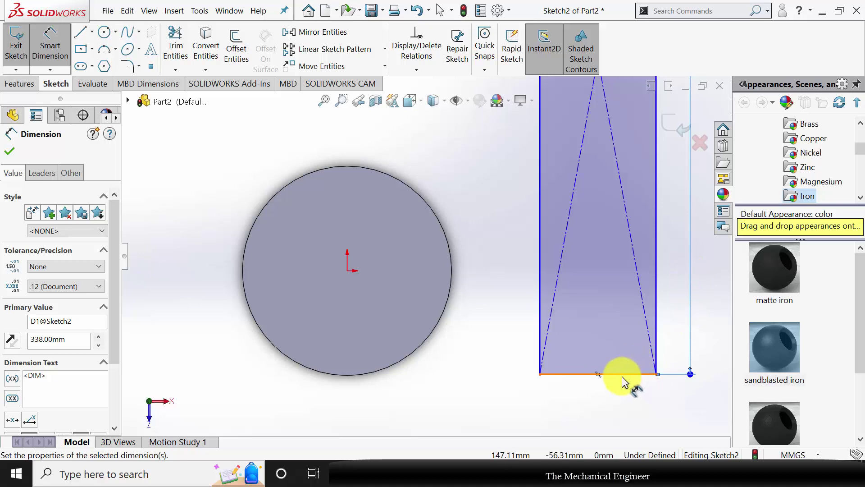
- Dimension the rectangle's horizontal bottom edge to 278 mm
click(622, 374)
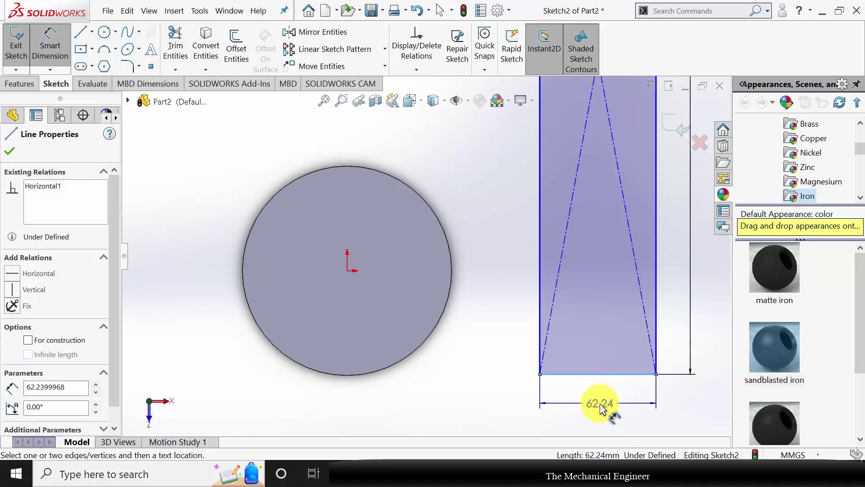
click(593, 406)
text(2)
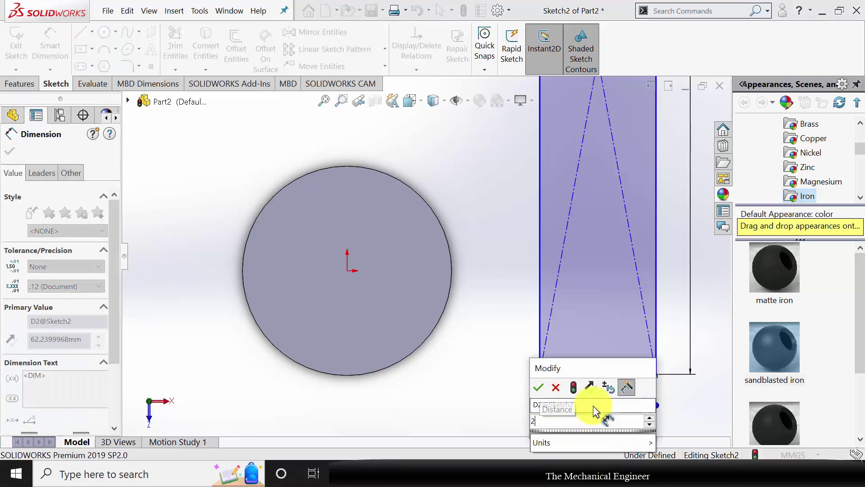
text(78)
key(Return)
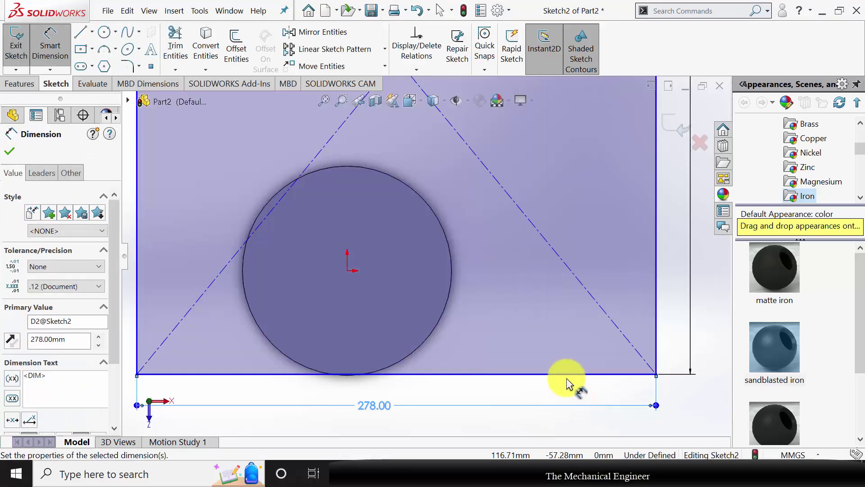
click(10, 152)
- Move the rectangle sideways in the +X direction so that it lies clear of the cylinder
scroll(489, 311, up, 4)
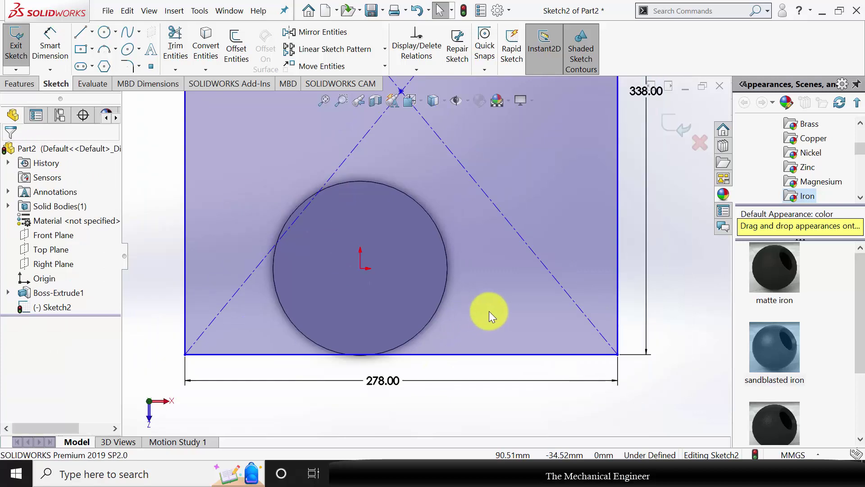
mouse_move(450, 163)
mouse_down()
mouse_move(623, 282)
mouse_move(643, 271)
mouse_up()
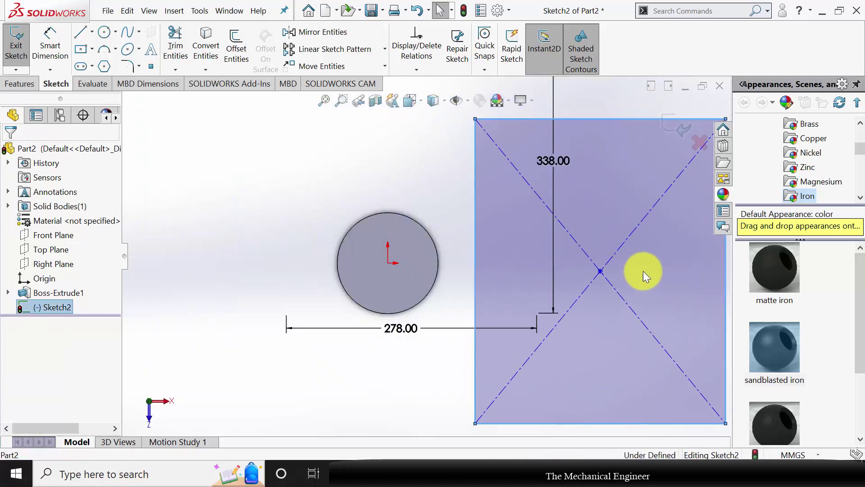
click(429, 364)
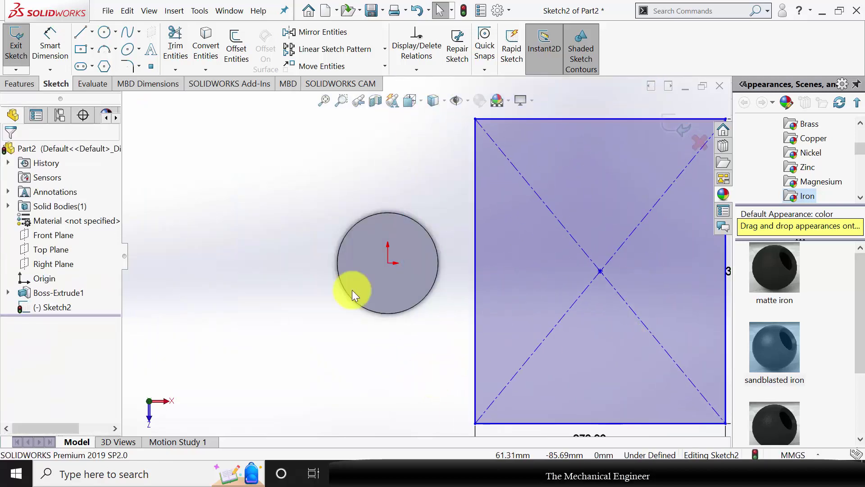
- Dimension the distance from the origin to the rectangle's nearest vertical edge to 100 mm
click(50, 42)
click(388, 263)
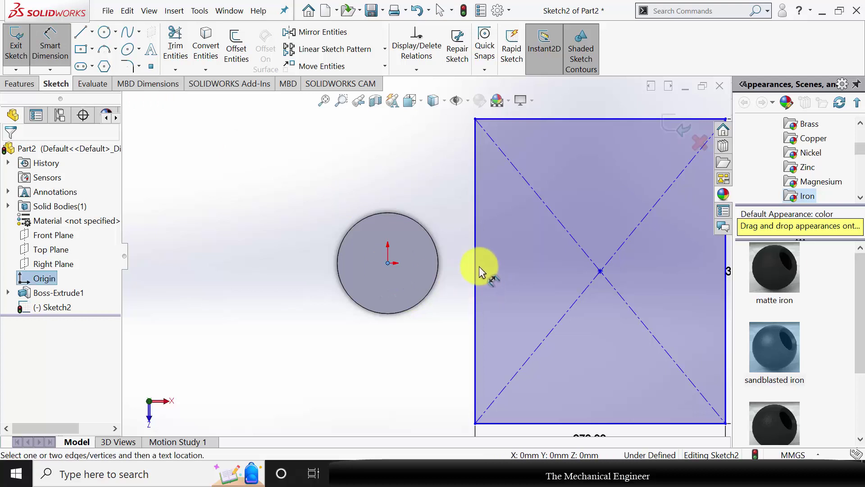
click(476, 267)
click(427, 164)
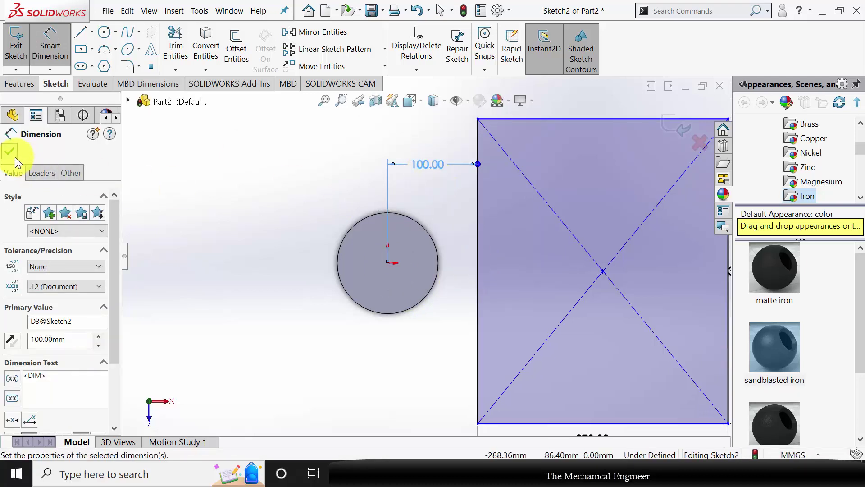
click(10, 152)
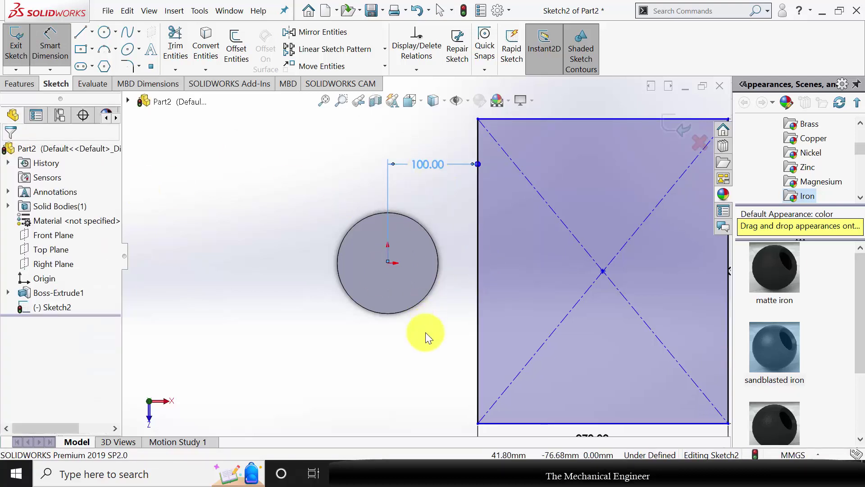
- Add a Horizontal relation between the origin and the rectangle's centre point
click(388, 263)
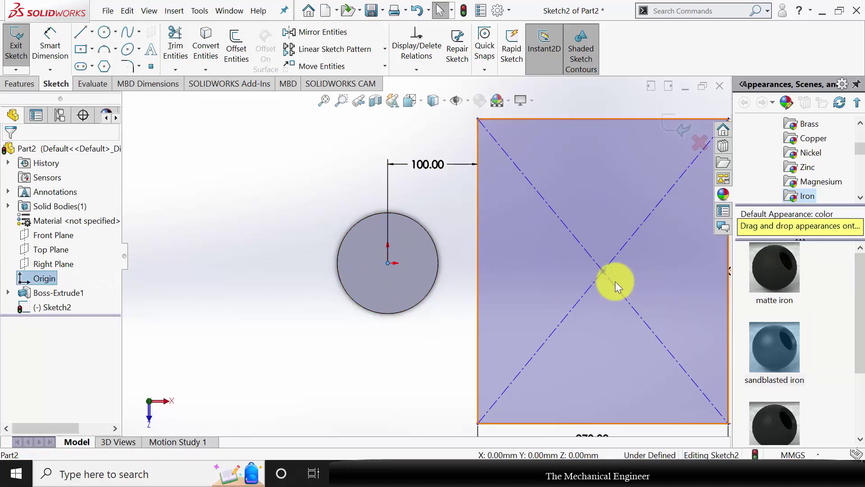
ctrl+click(603, 271)
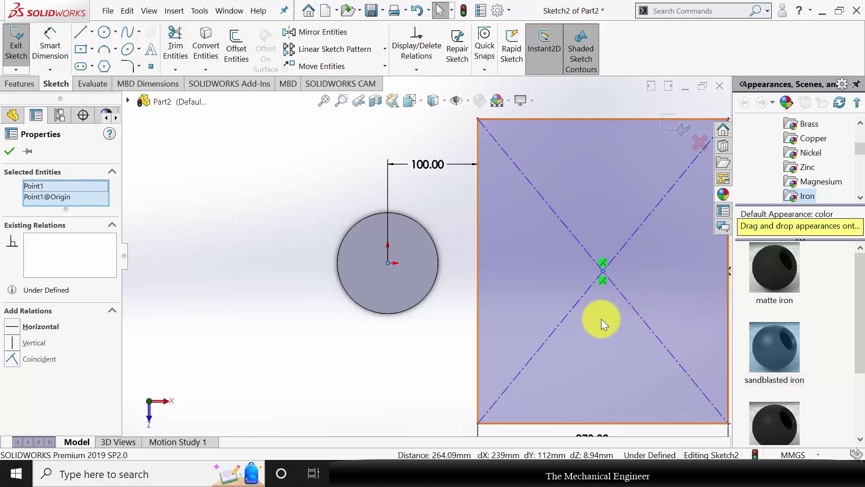
click(15, 327)
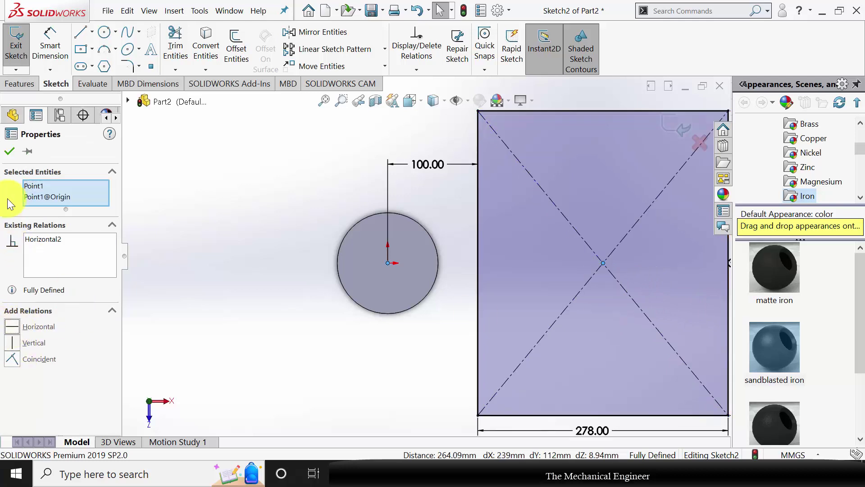
click(10, 152)
- Extrude the rectangle sketch 50 mm downward, reversing the direction so the block runs alongside the cylinder
click(25, 84)
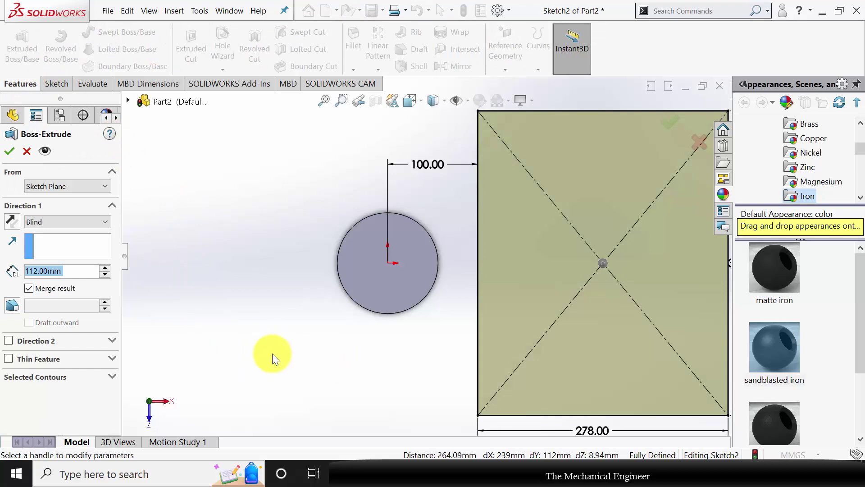
text(50)
key(Return)
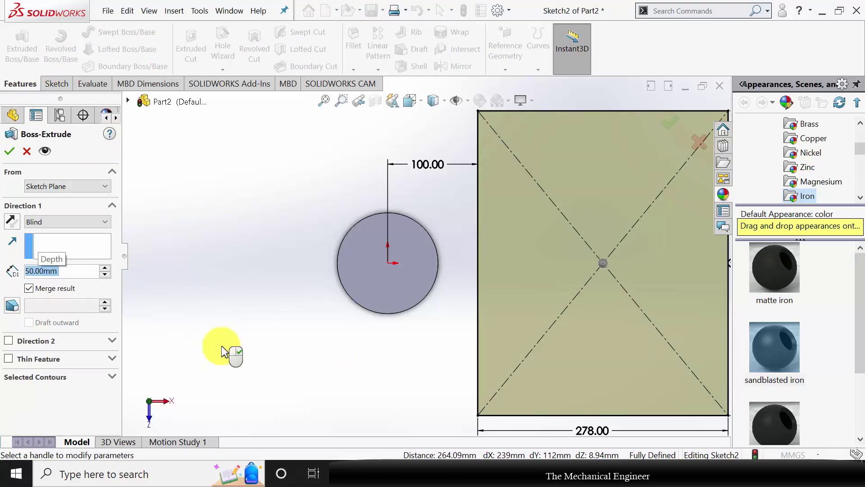
middle_drag(494, 298, 451, 99)
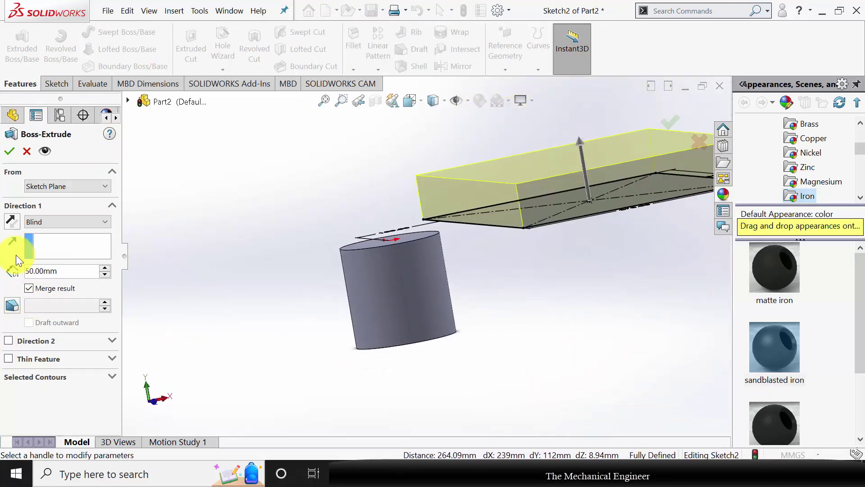
click(11, 222)
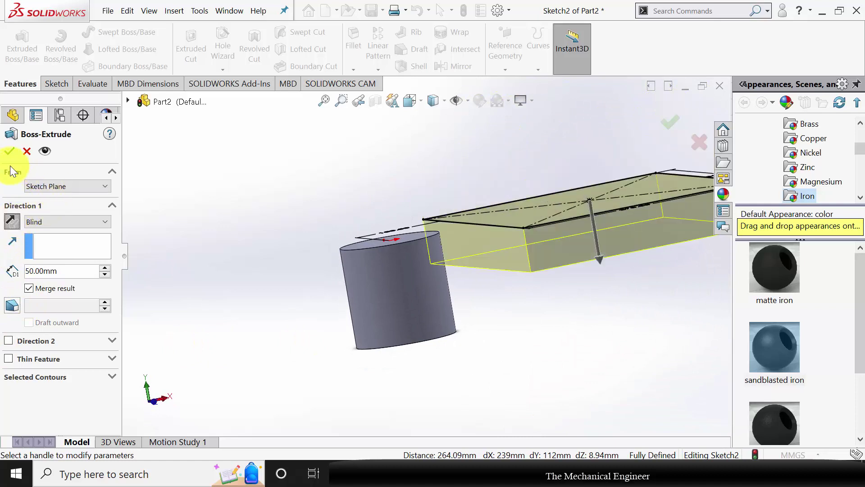
click(11, 152)
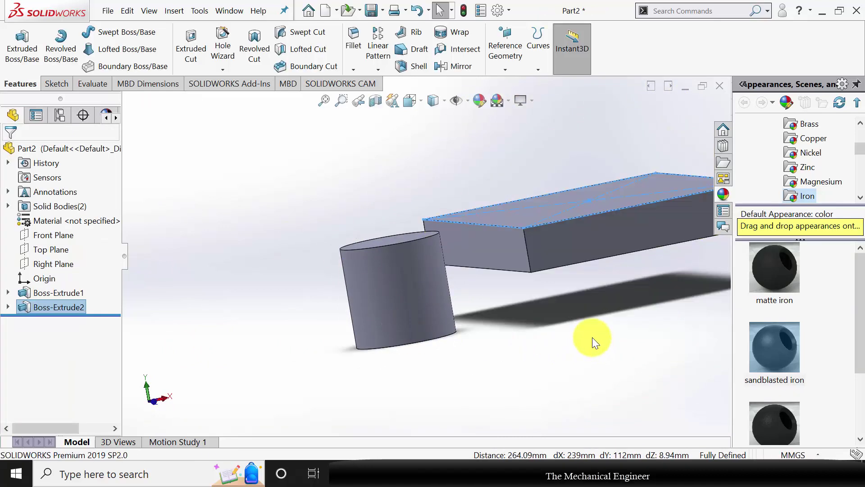
- Fillet the four bottom edges of the rectangular block with a 12 mm radius
middle_drag(580, 344, 586, 290)
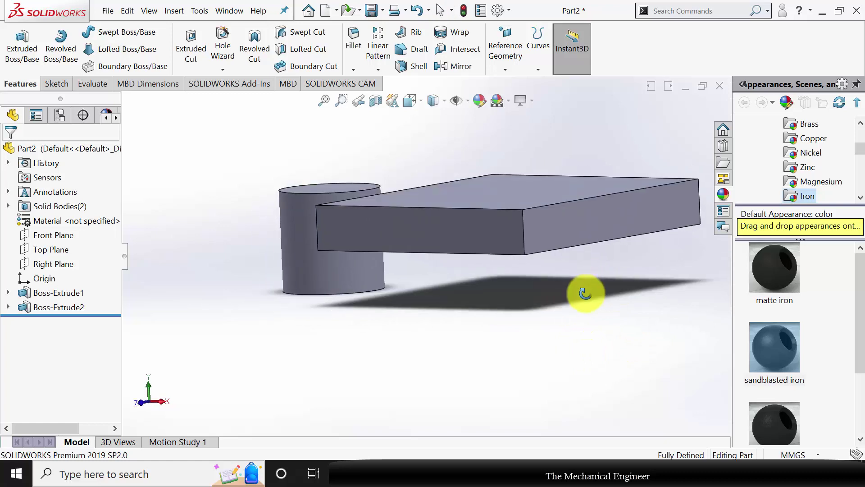
click(355, 56)
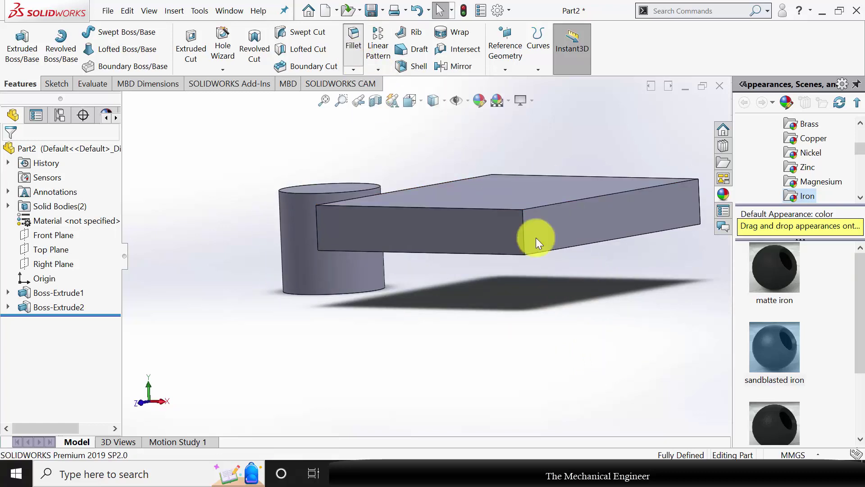
click(564, 248)
text(12)
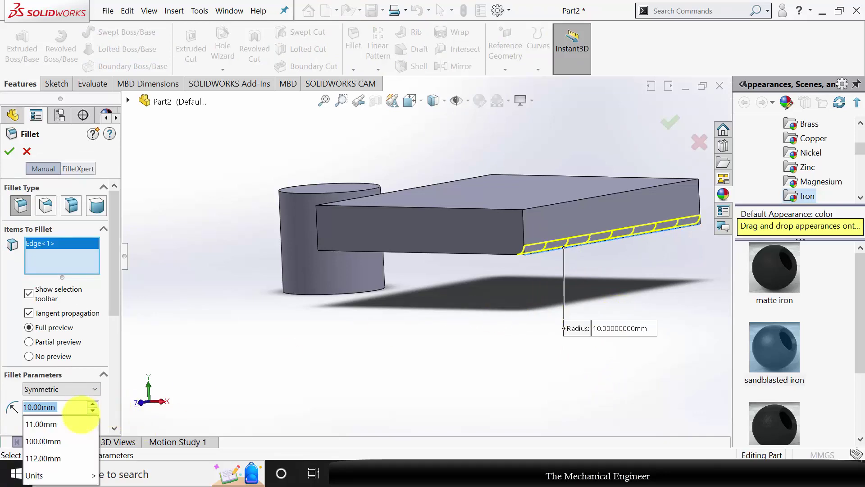
key(Return)
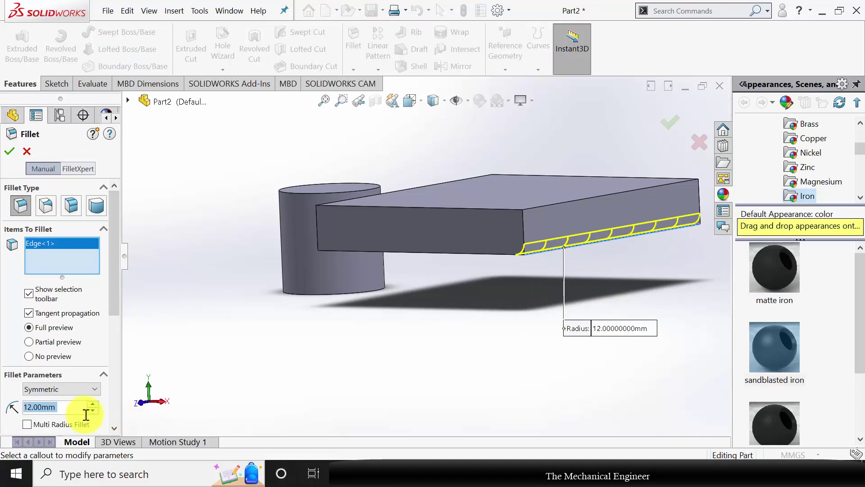
click(434, 254)
middle_drag(451, 338, 505, 253)
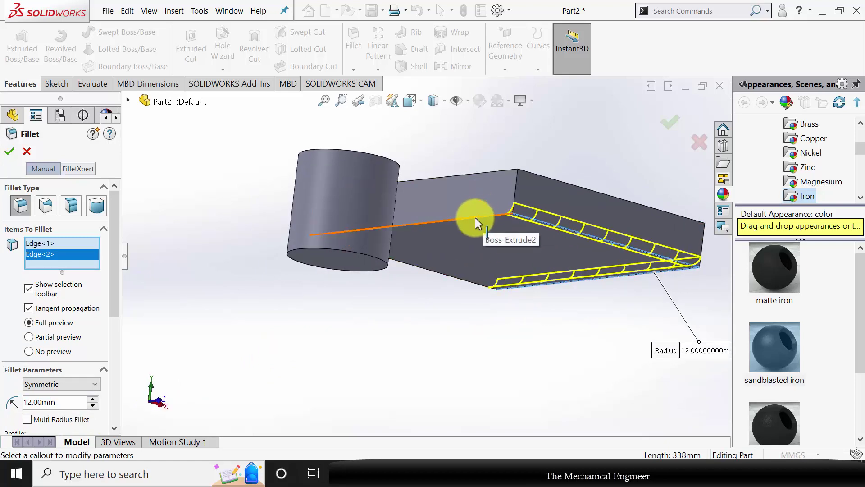
click(465, 282)
middle_drag(536, 359, 361, 293)
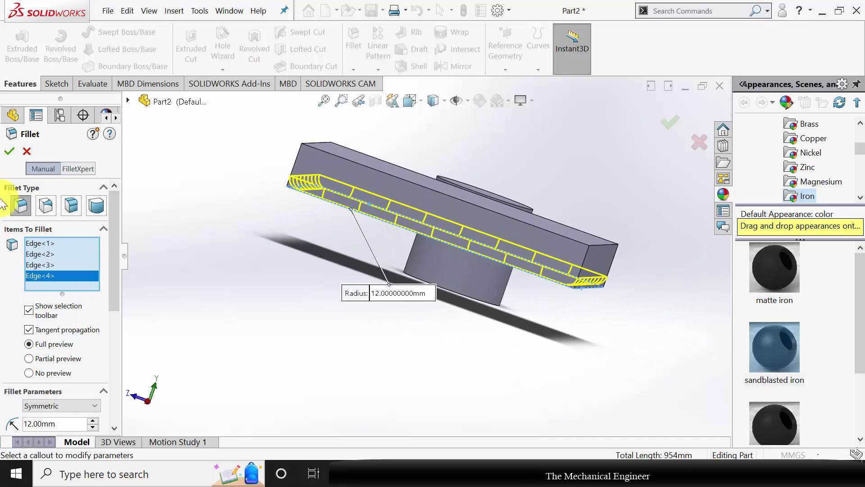
click(10, 153)
- Fillet the four vertical corner edges of the rectangular block with a 24 mm radius
middle_drag(281, 302, 359, 402)
middle_drag(542, 219, 491, 151)
scroll(561, 254, up, 3)
scroll(475, 193, down, 3)
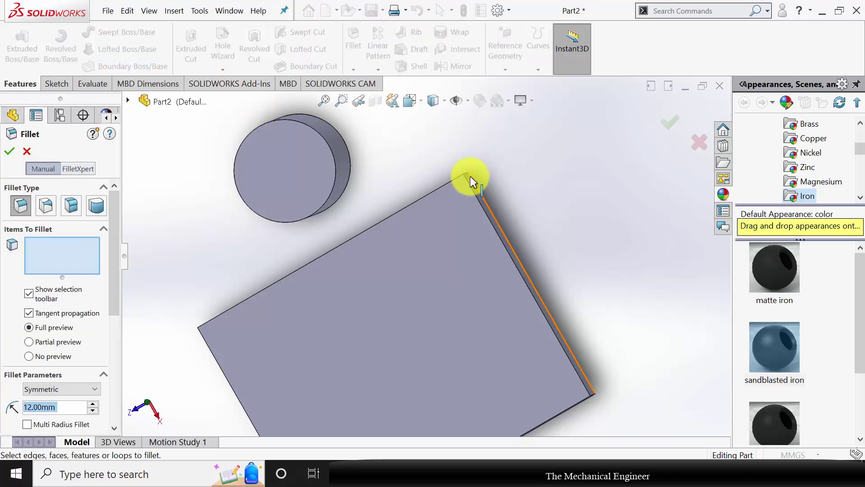
middle_drag(503, 185, 456, 182)
click(459, 181)
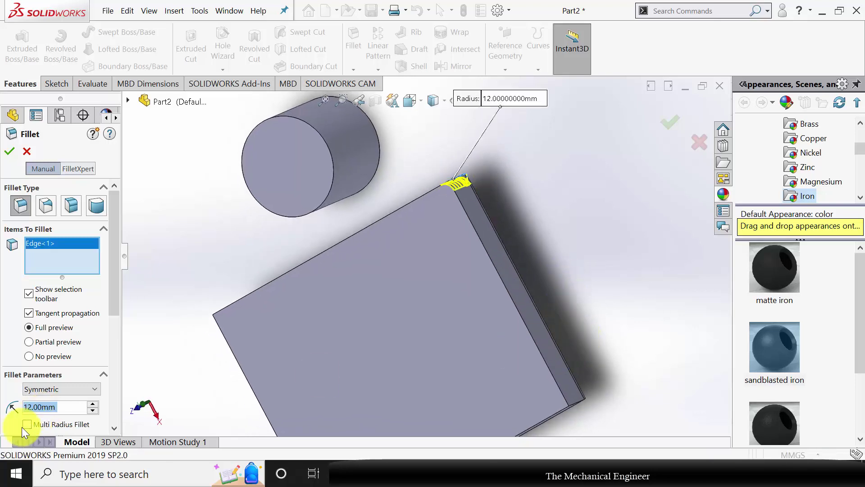
text(24)
key(Return)
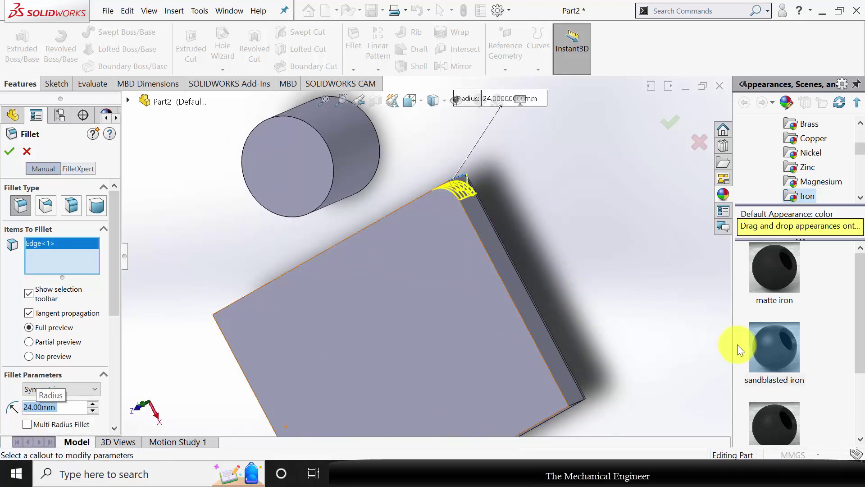
click(577, 401)
key(f)
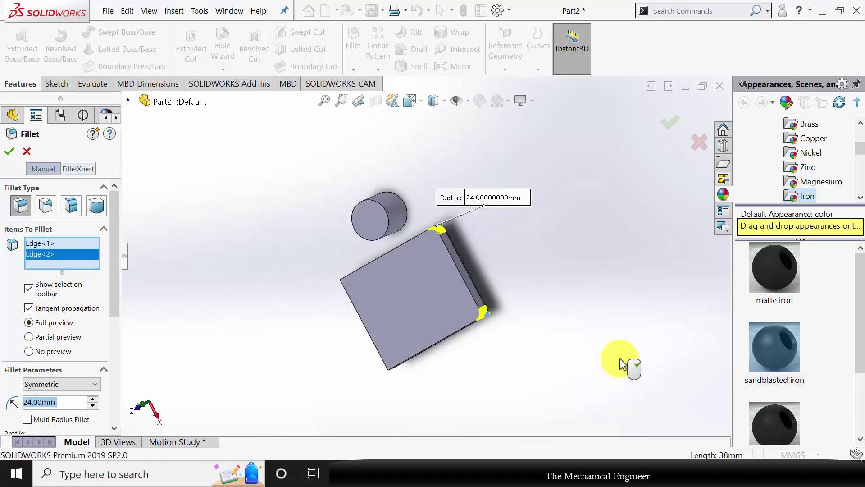
middle_drag(459, 359, 492, 246)
scroll(444, 320, up, 5)
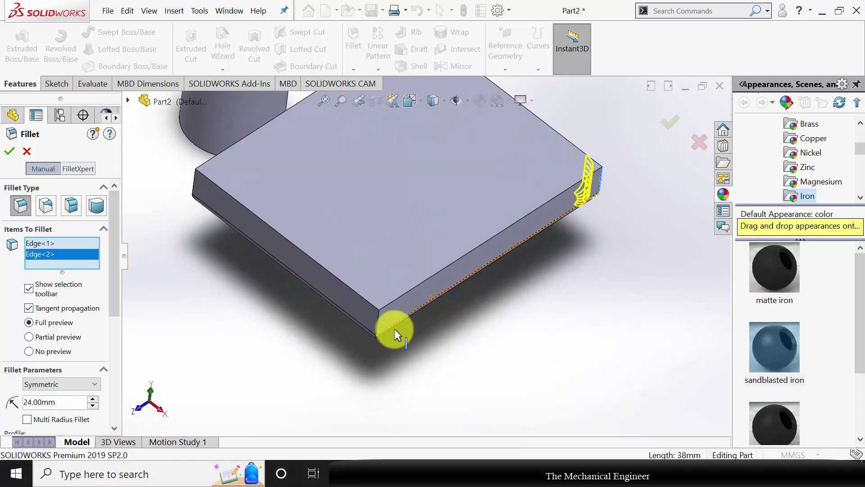
click(380, 320)
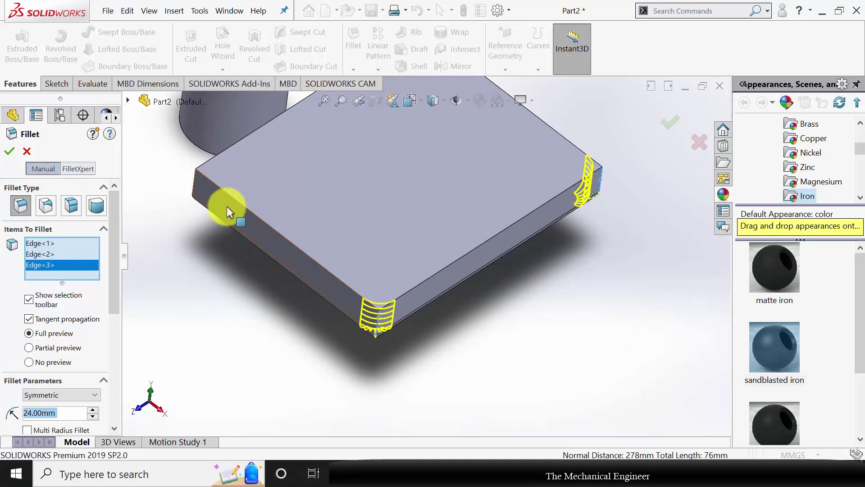
click(195, 181)
click(10, 152)
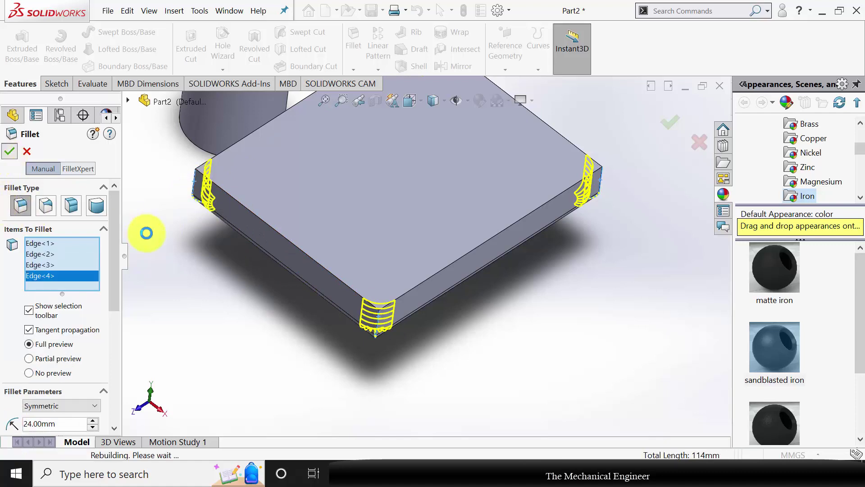
- Start a new sketch on the top face of the filleted block
key(f)
scroll(437, 256, up, 3)
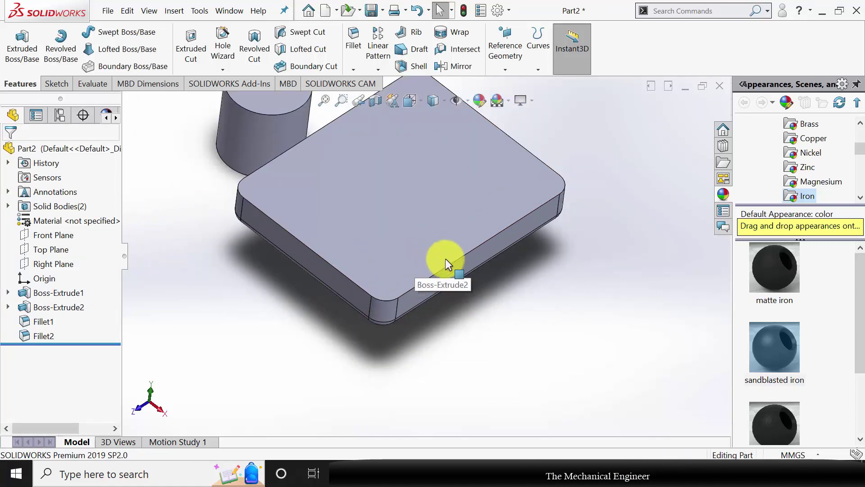
scroll(458, 332, down, 5)
middle_drag(458, 333, 487, 330)
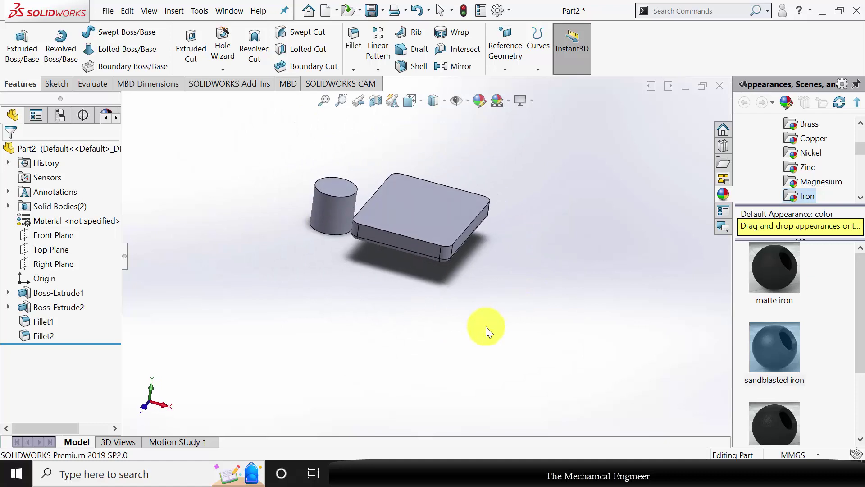
click(425, 208)
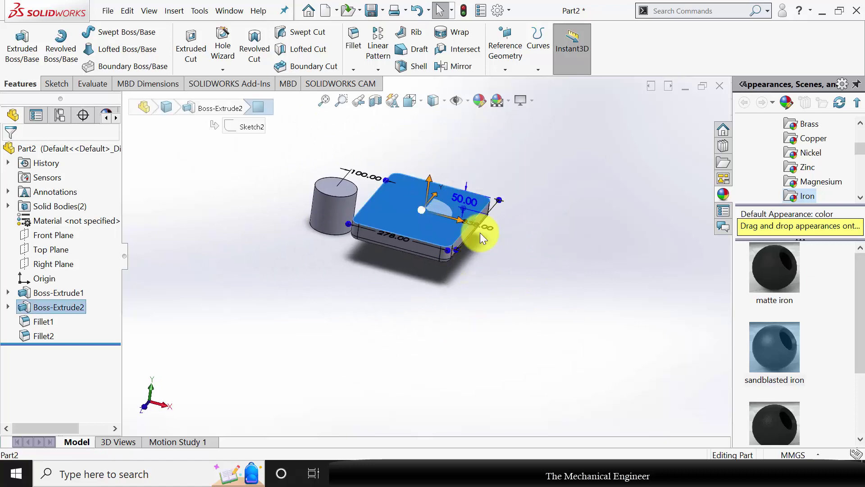
click(394, 218)
right_click(394, 217)
click(430, 175)
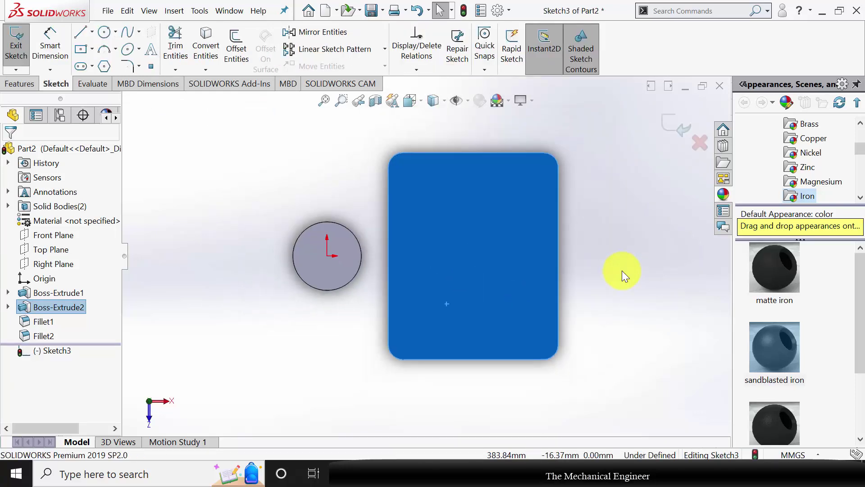
click(328, 164)
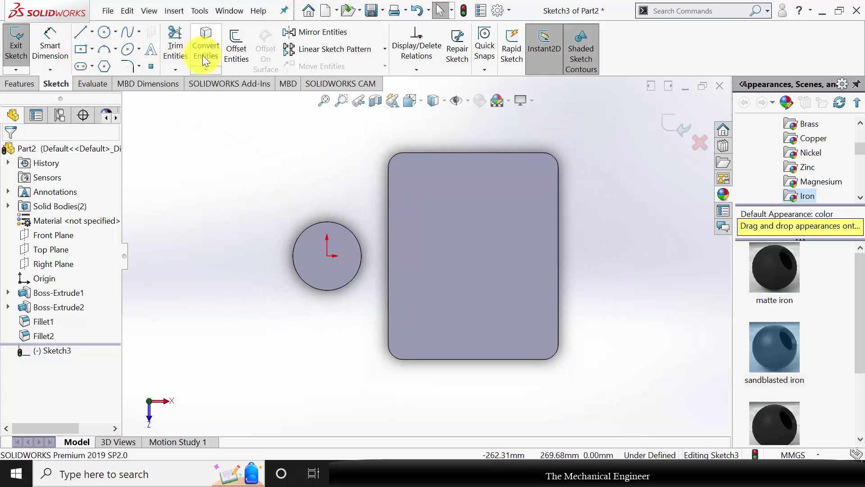
- Sketch a center rectangle about 251 mm tall inside the block's top face, with its centre level with the origin
click(82, 50)
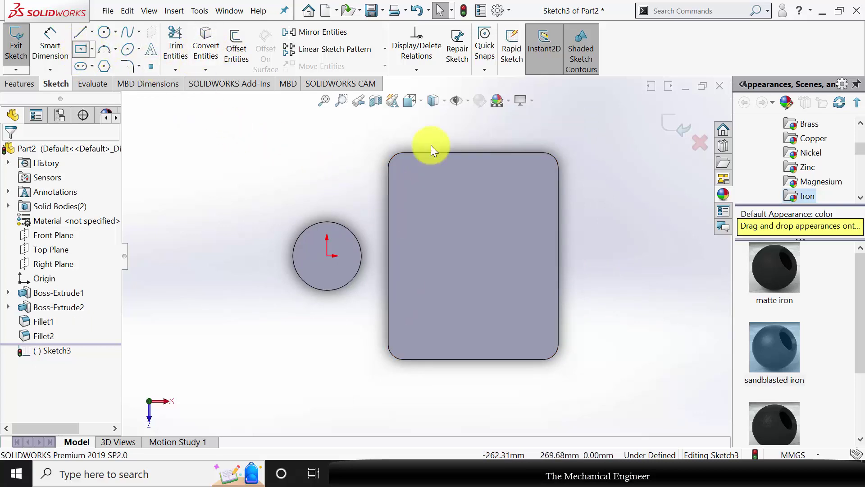
click(467, 255)
click(525, 179)
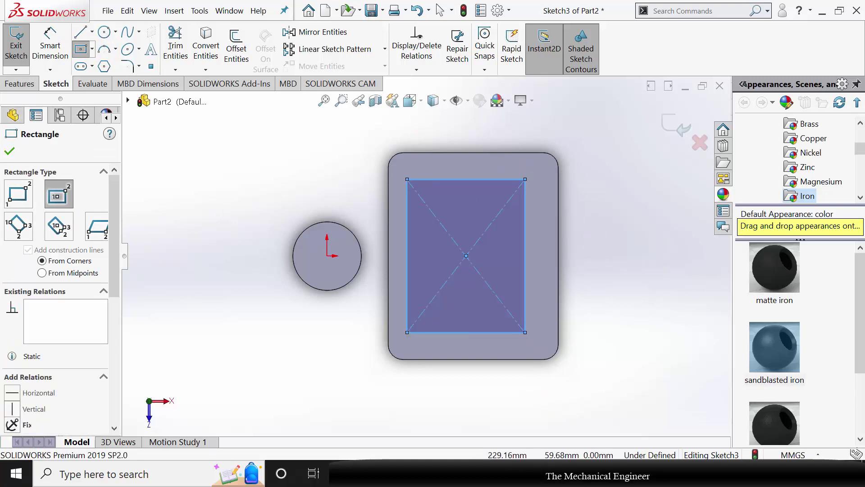
click(14, 155)
- Dimension the gap between the block's edge nearest the cylinder and the rectangle's adjacent vertical side to 19 mm
click(47, 43)
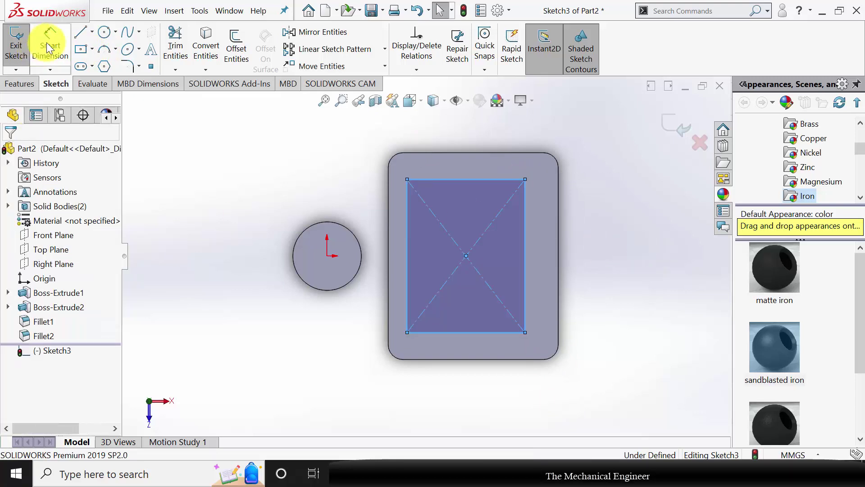
click(388, 269)
click(408, 258)
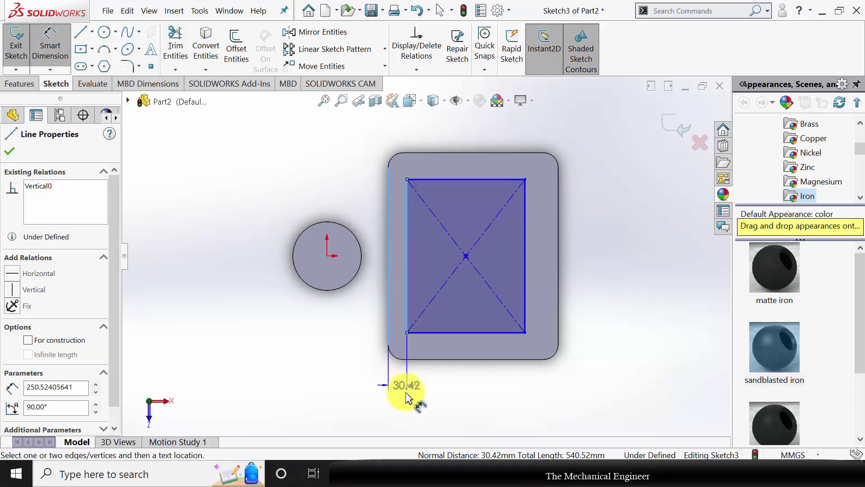
click(410, 396)
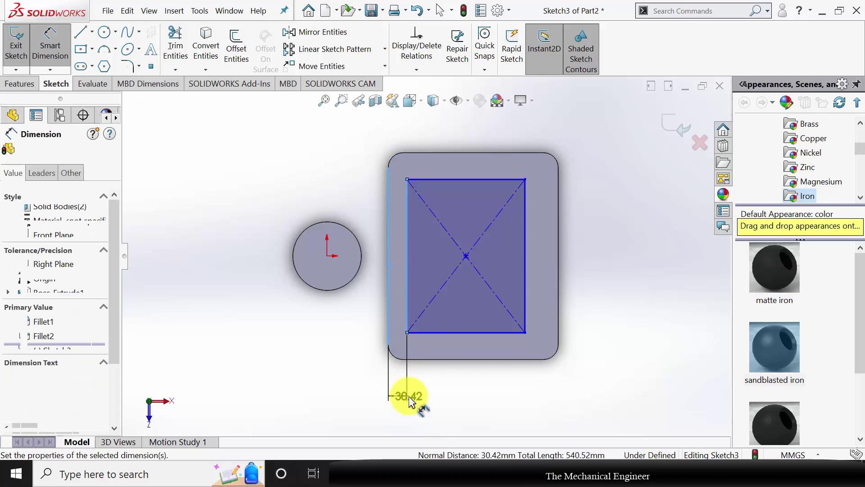
key(Return)
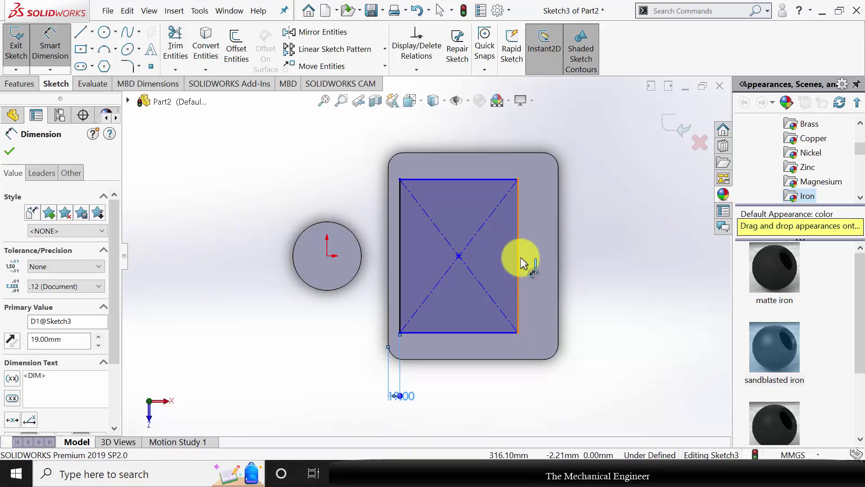
- Dimension the gap between the rectangle's right side and the block's right edge to 19 mm
click(518, 259)
click(558, 236)
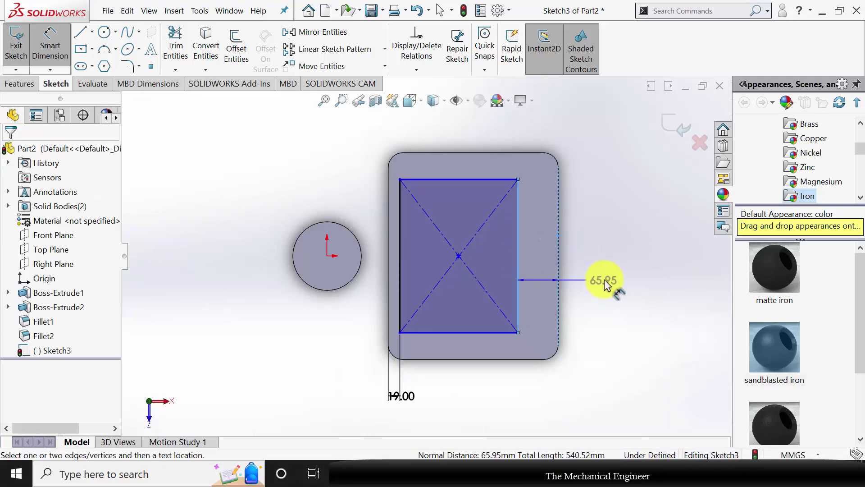
click(604, 279)
text(19)
key(Return)
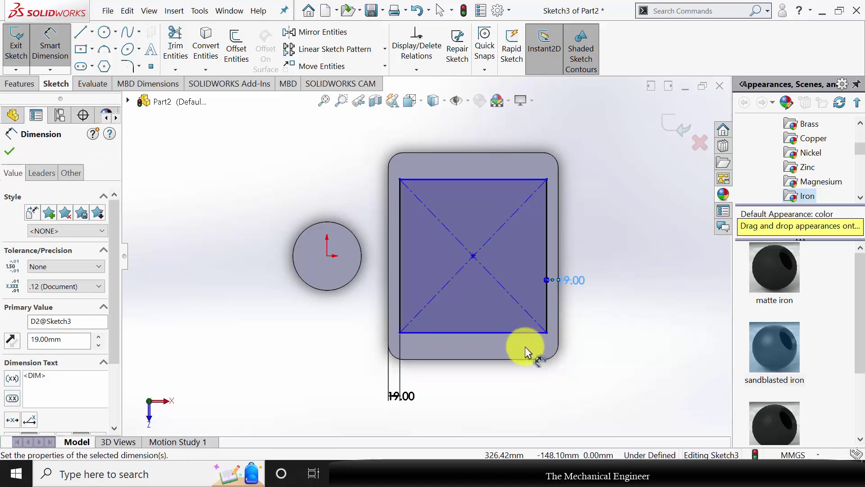
- Dimension the gap between the rectangle's bottom side and the block's bottom edge to 19 mm
click(506, 338)
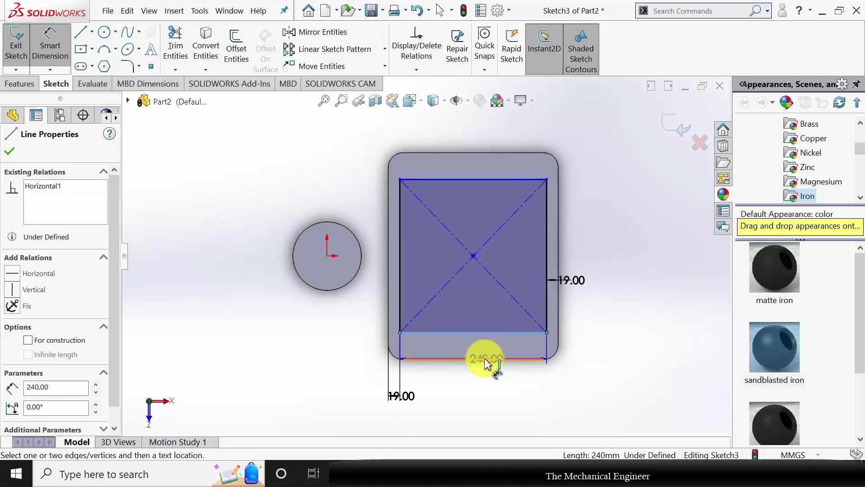
click(519, 359)
click(531, 406)
text(19)
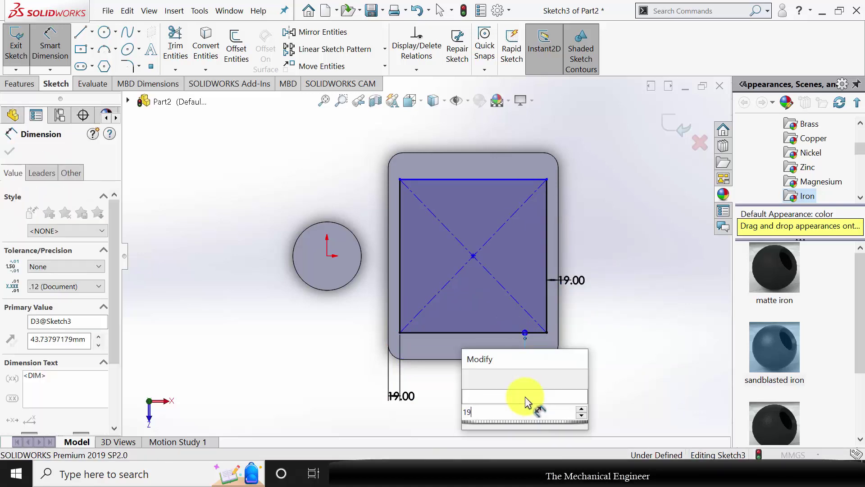
key(Return)
- Dimension the gap between the block's top edge and the rectangle's top side to 19 mm
click(515, 152)
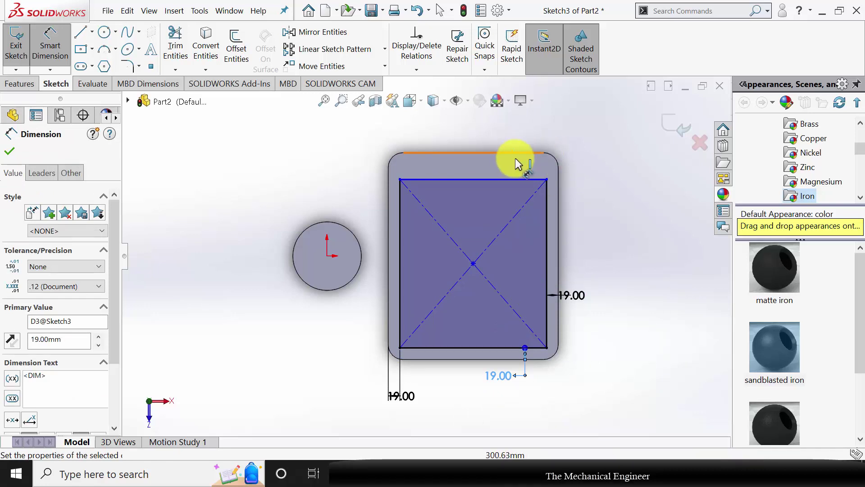
click(512, 180)
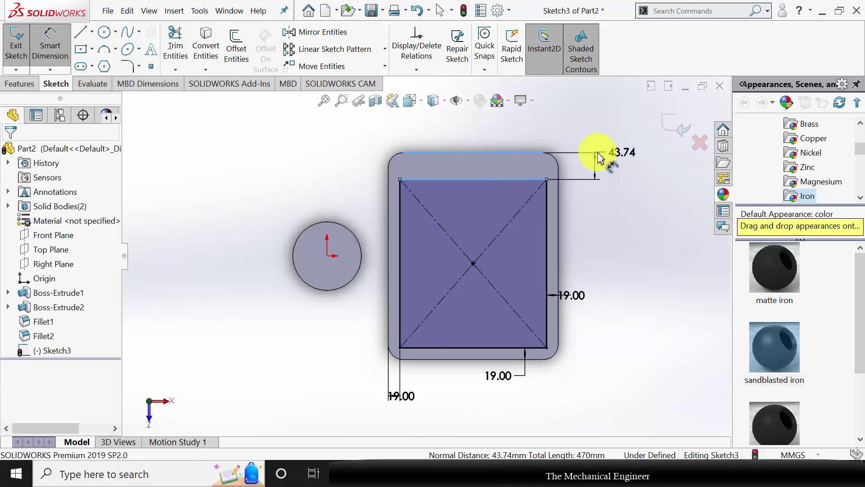
click(598, 152)
text(19)
key(Return)
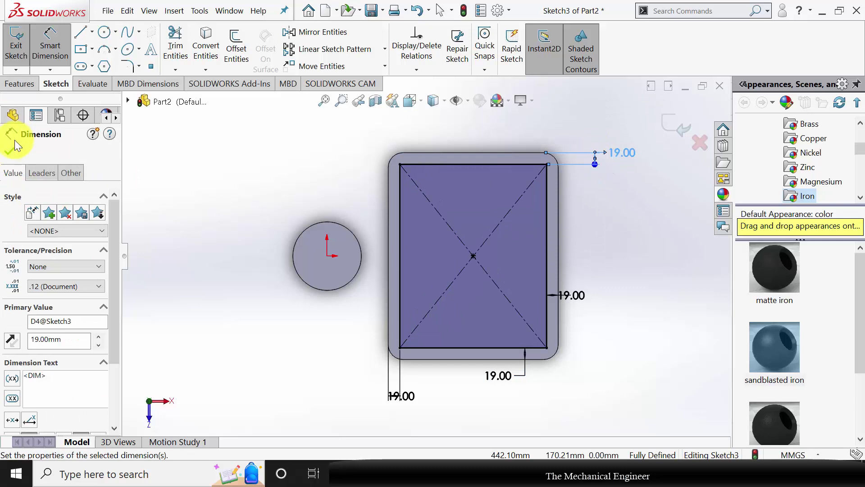
click(10, 153)
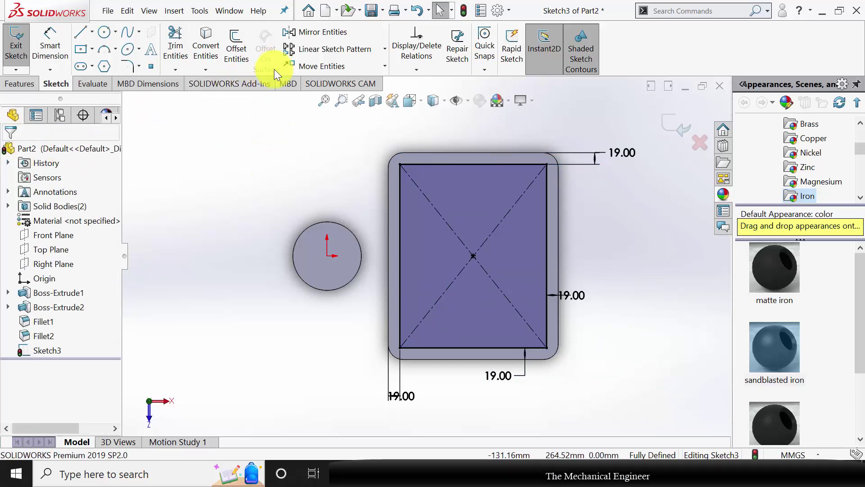
- Round all four corners of the inset rectangle with 12 mm sketch fillets
click(133, 69)
text(12)
key(Return)
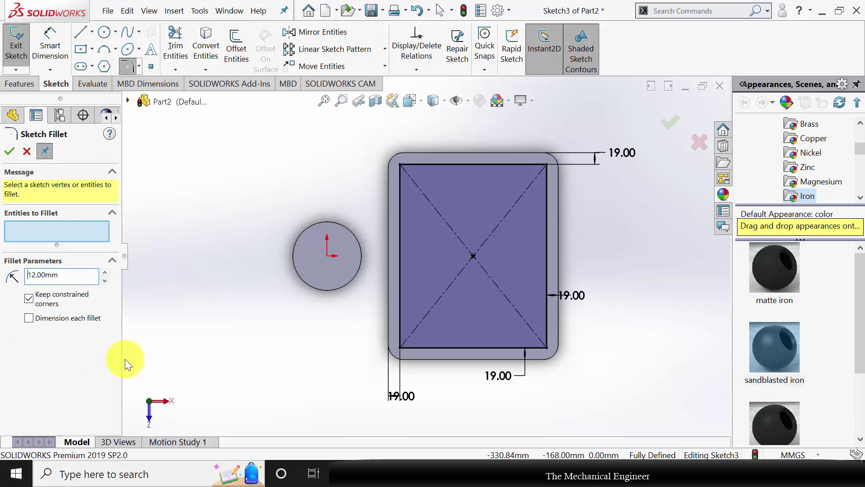
click(400, 165)
click(547, 165)
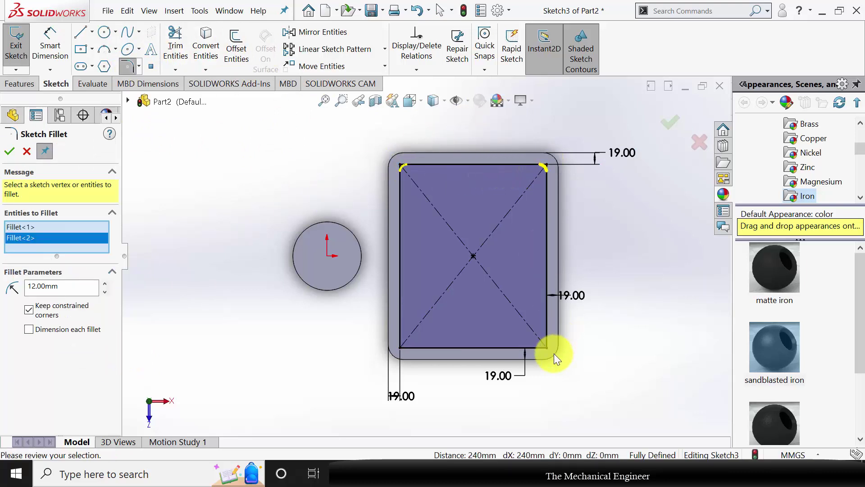
click(546, 348)
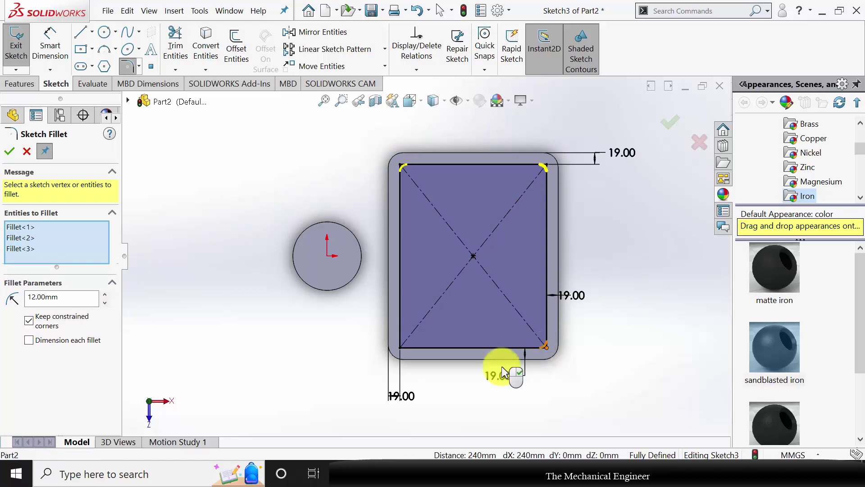
click(402, 348)
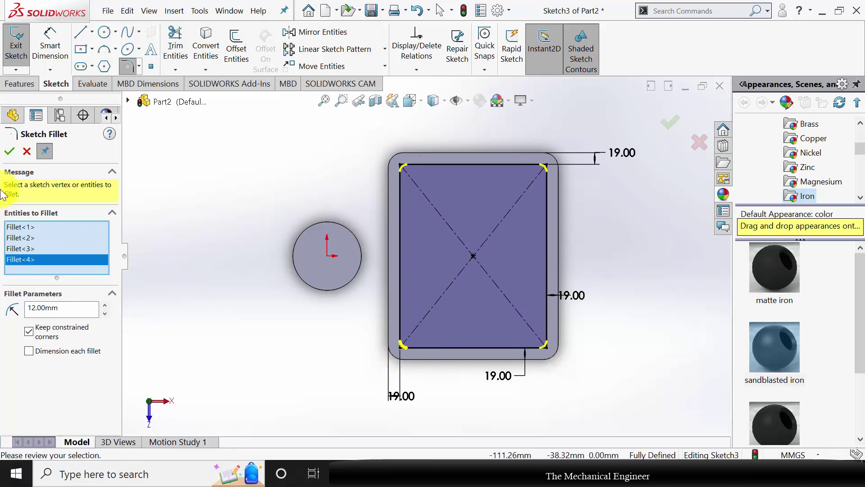
click(10, 153)
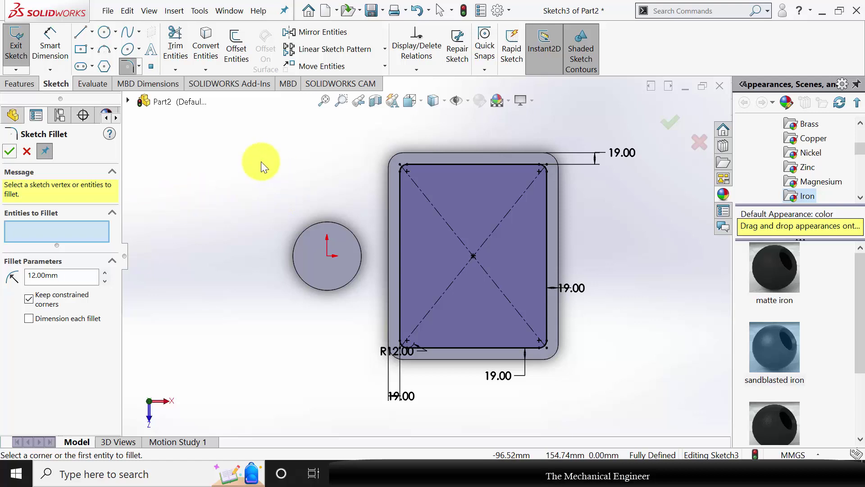
click(10, 153)
- Sketch a second center rectangle from the filleted rectangle's centre, with its sides about 31 mm inside it
click(81, 50)
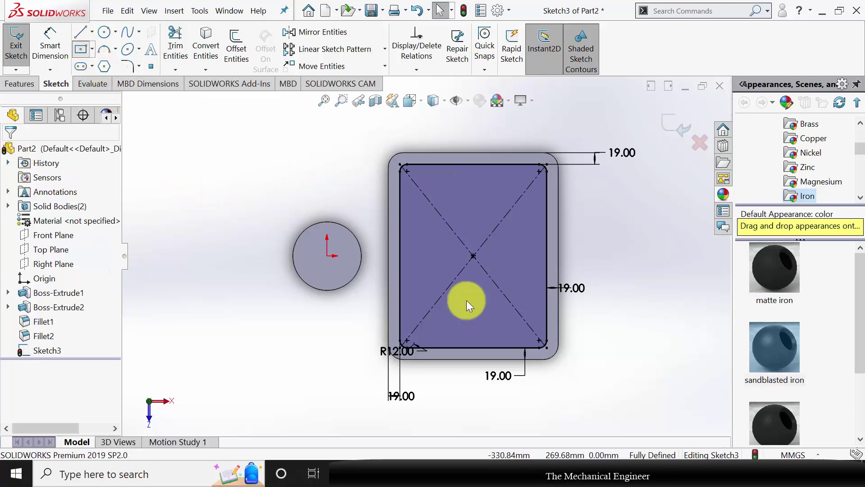
click(473, 256)
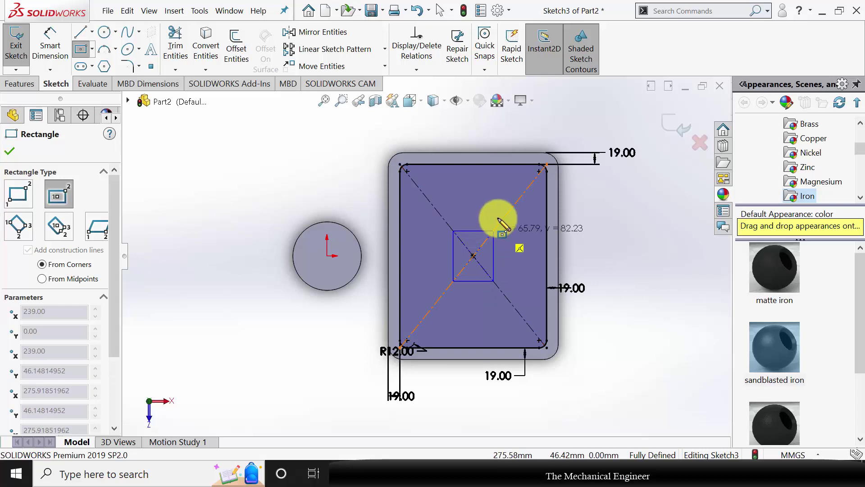
click(529, 183)
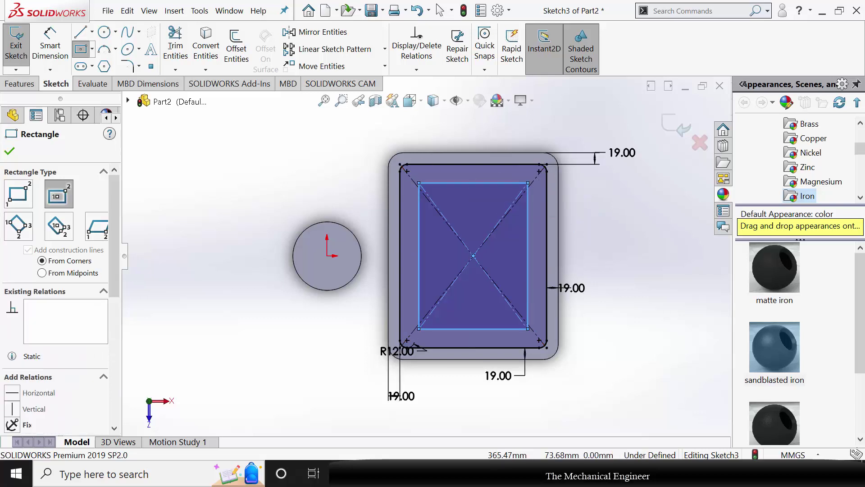
click(8, 152)
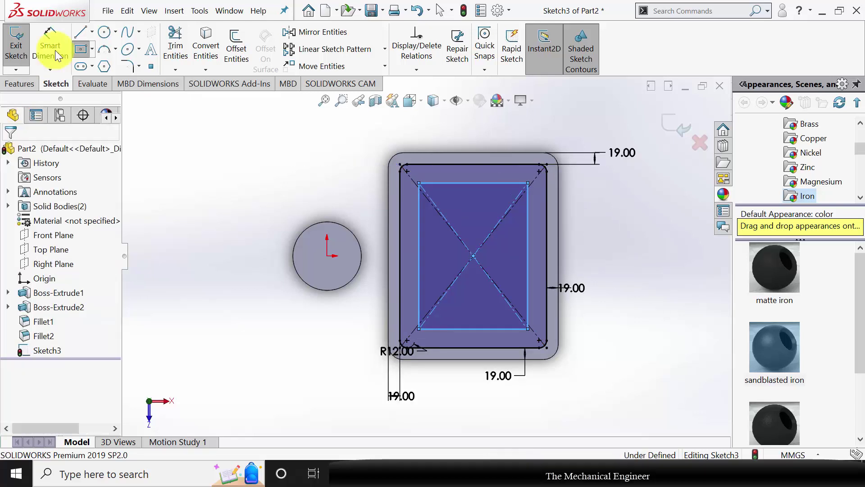
- Dimension the gap between the left vertical sides of the filleted rectangle and the inner rectangle to 25 mm
click(400, 223)
click(419, 212)
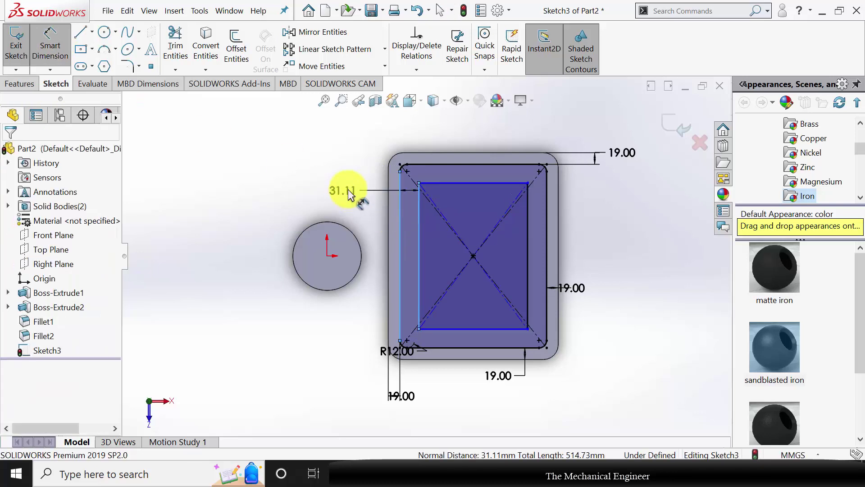
click(349, 193)
text(25)
key(Return)
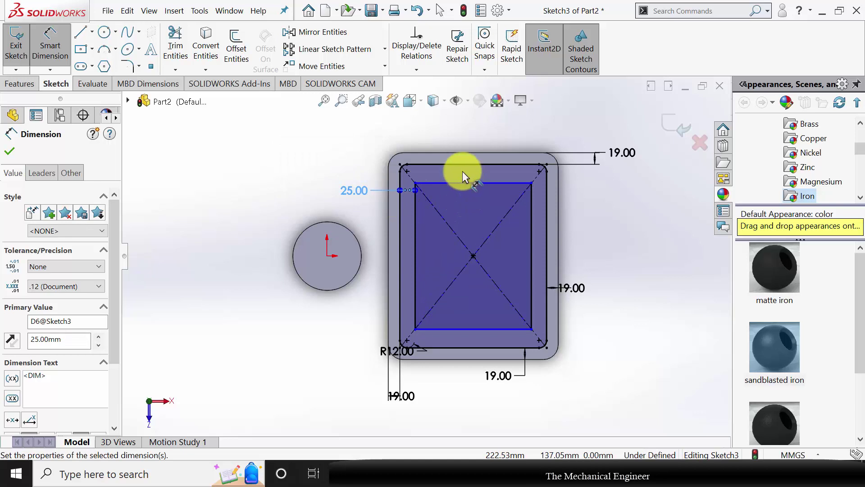
- Dimension the gap between the top sides of the filleted rectangle and the inner rectangle to 25 mm
click(451, 183)
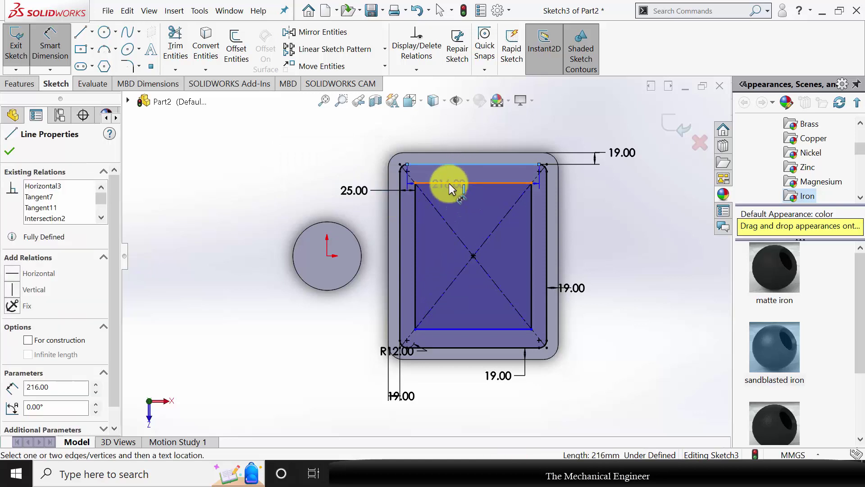
click(449, 183)
click(639, 185)
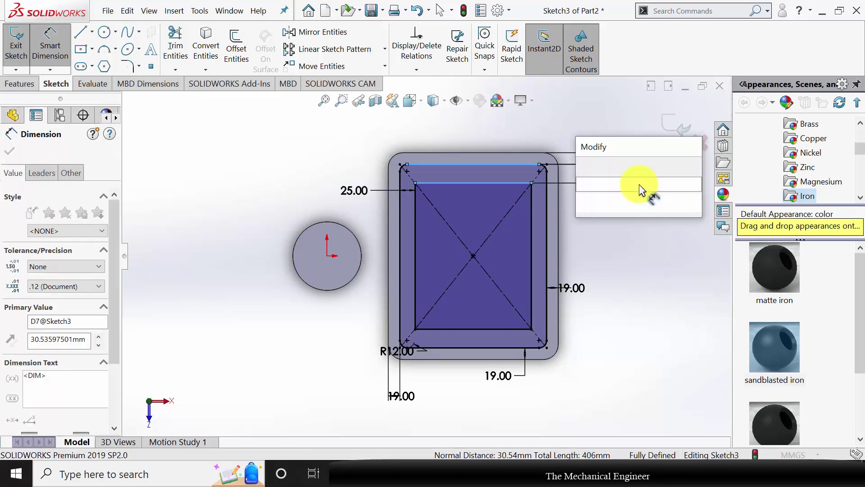
text(25)
key(Return)
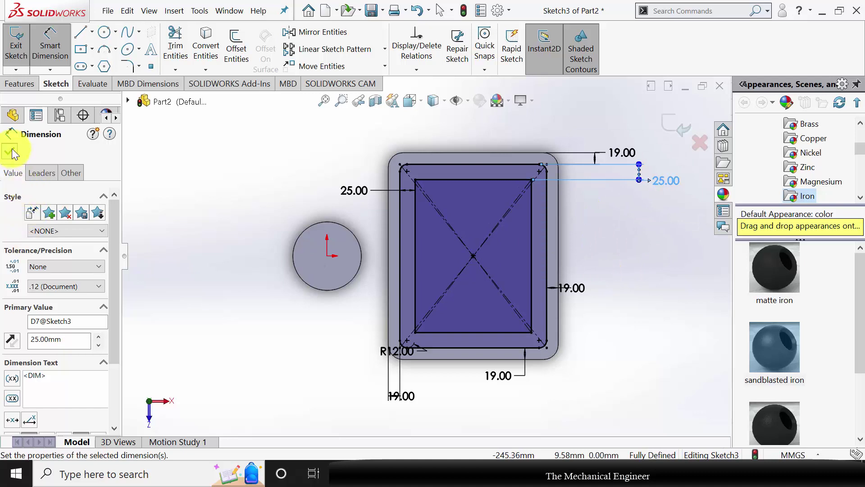
click(12, 151)
- Cut-extrude the ring between the two rectangles into the block to a blind depth of 38 mm
click(31, 87)
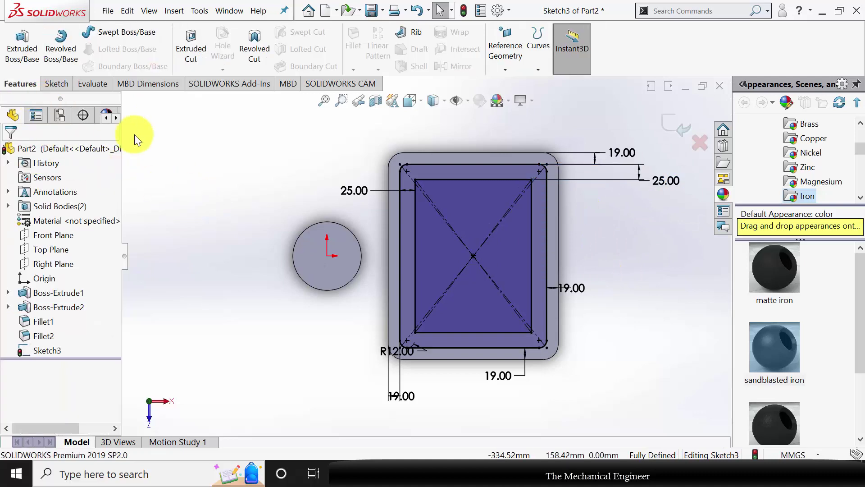
click(190, 45)
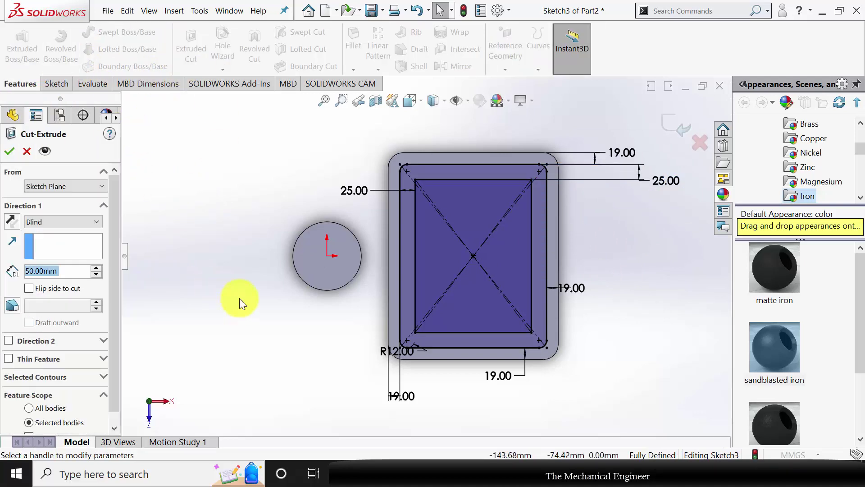
middle_drag(255, 208, 255, 207)
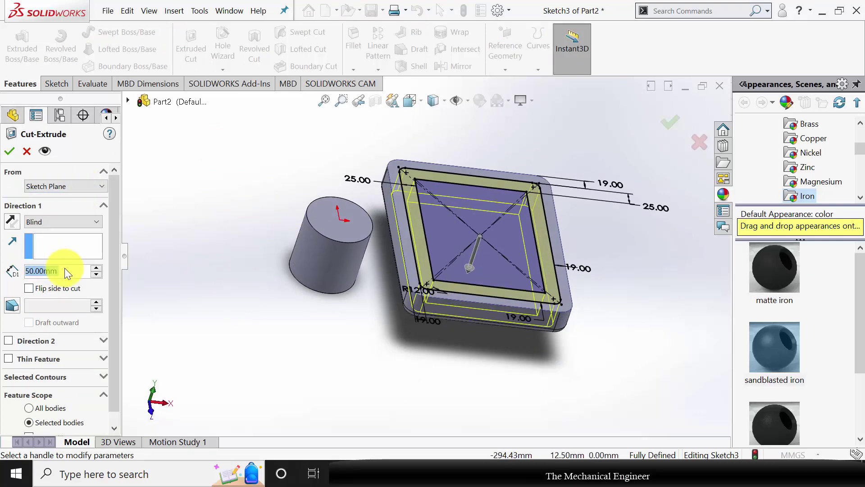
drag(65, 270, 5, 267)
text(38)
key(Return)
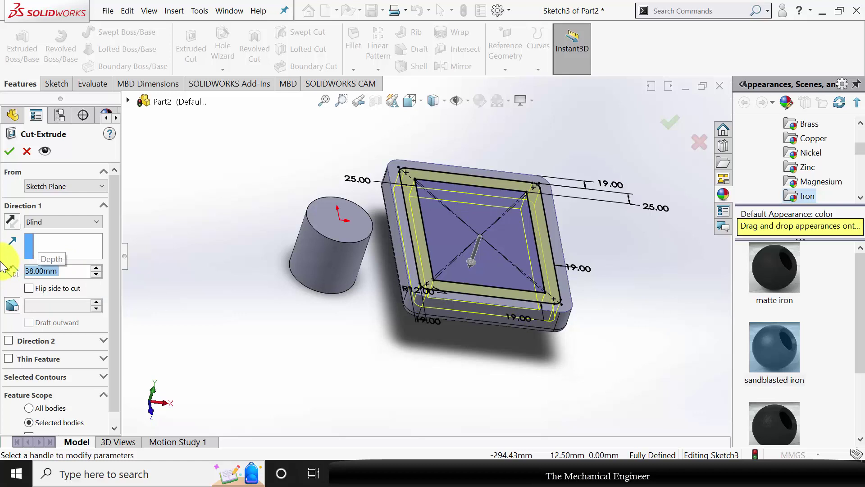
click(11, 151)
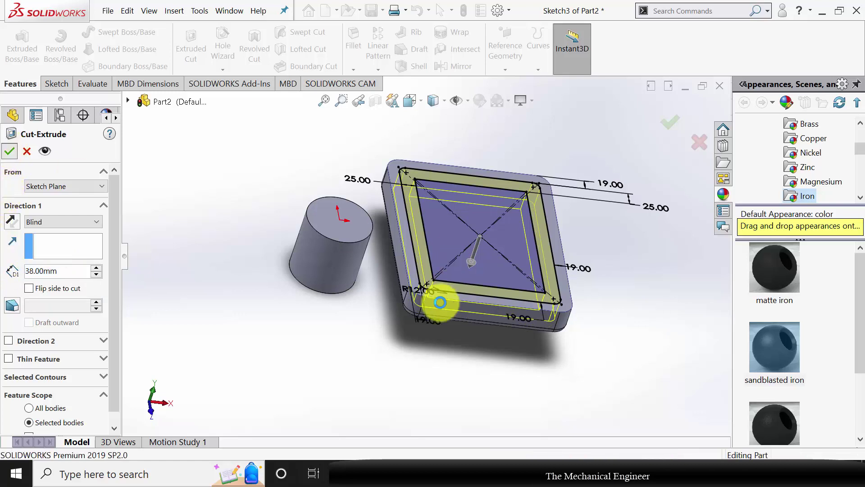
- Start a symmetric fillet of 12.5 mm radius along the outer bottom edge loop of the groove
middle_drag(472, 348, 436, 390)
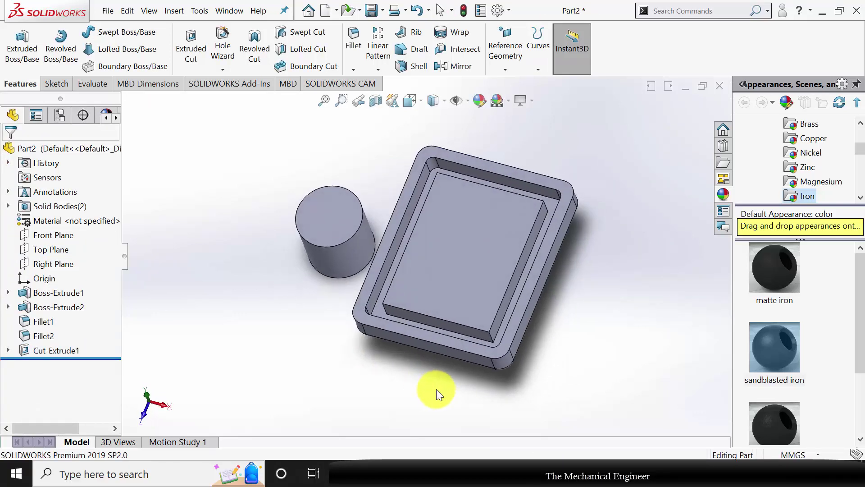
scroll(318, 122, down, 2)
scroll(479, 218, up, 3)
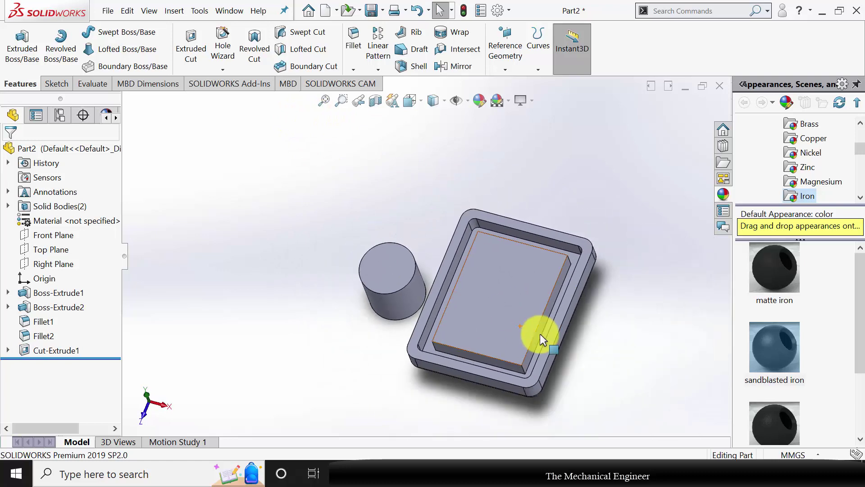
scroll(546, 331, down, 2)
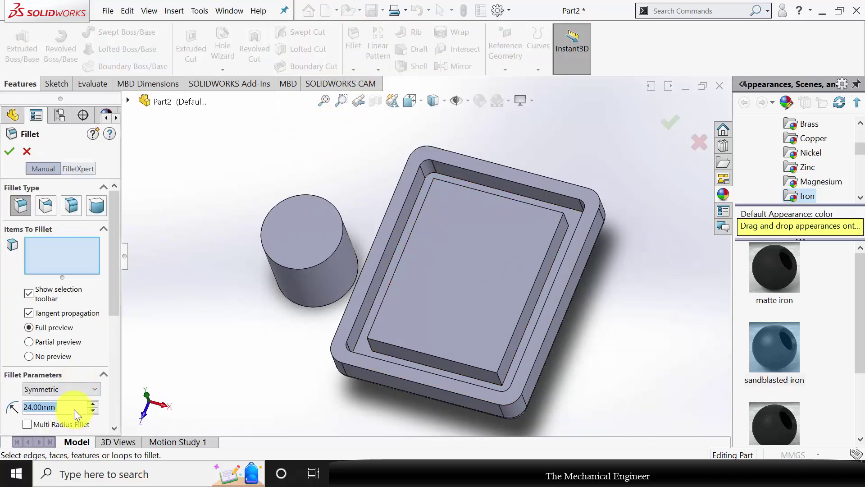
text(12)
key(Return)
text(12.5)
key(Return)
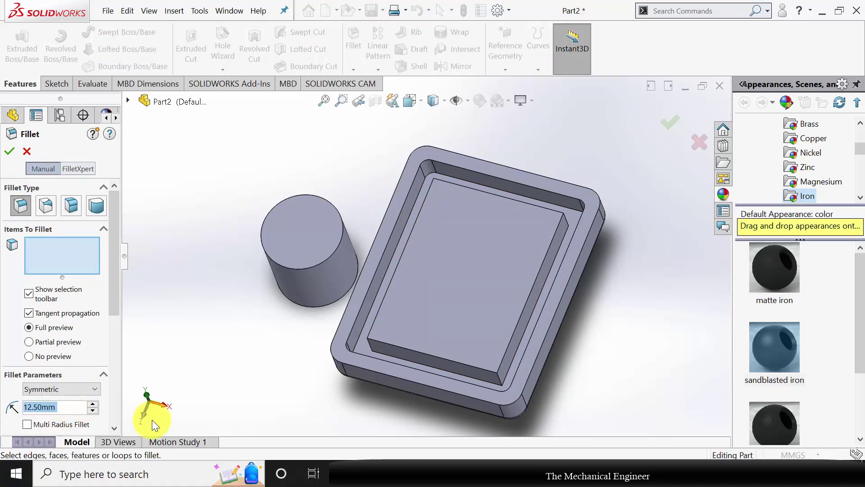
click(399, 243)
- Include the four bottom edges around the groove's central raised block in the 12.5 mm fillet and apply it
middle_drag(282, 404, 343, 356)
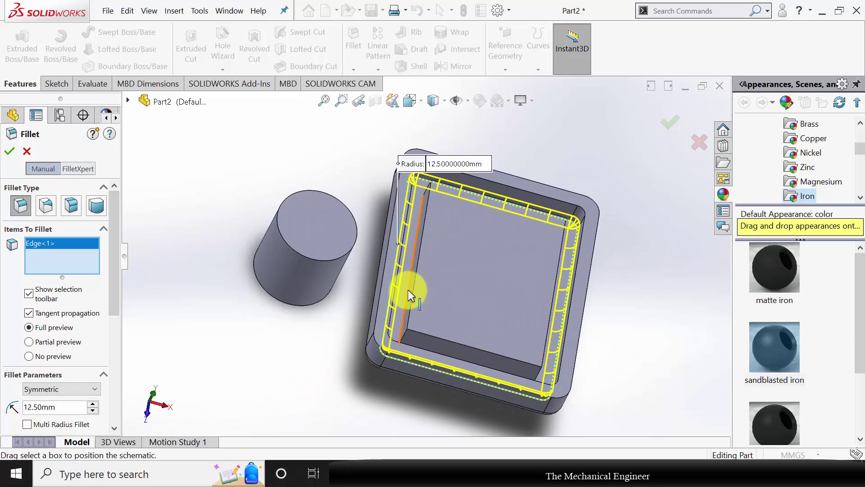
click(408, 290)
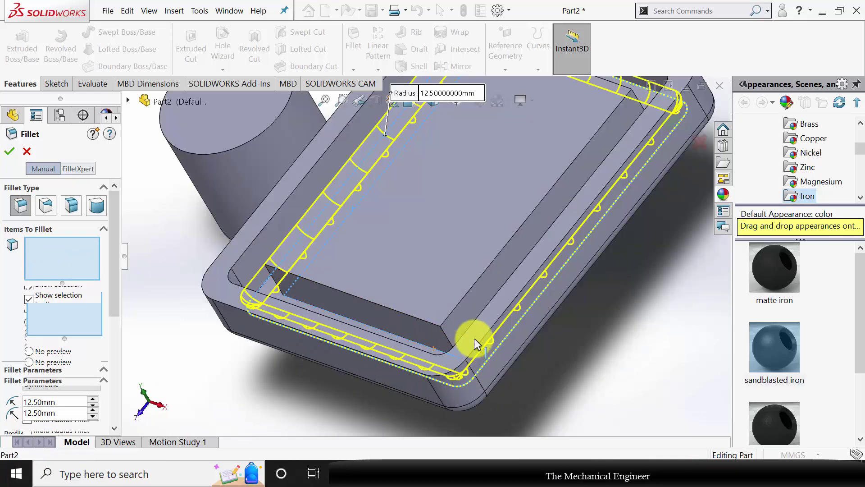
click(480, 316)
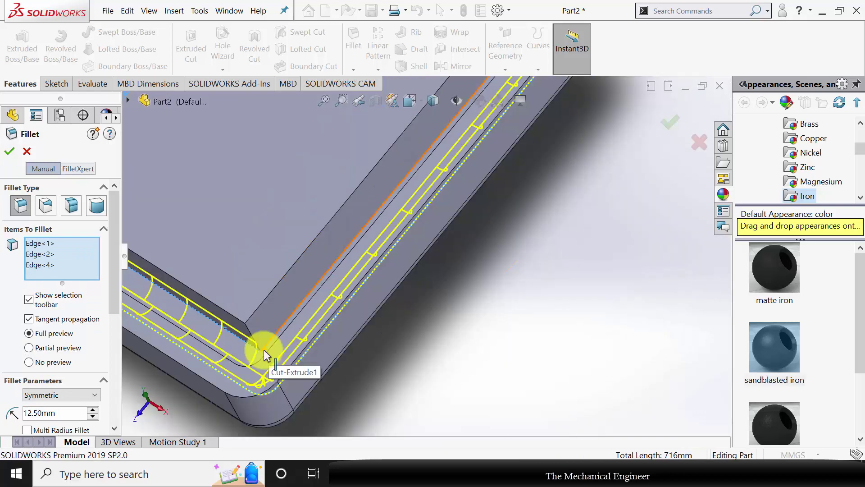
click(311, 329)
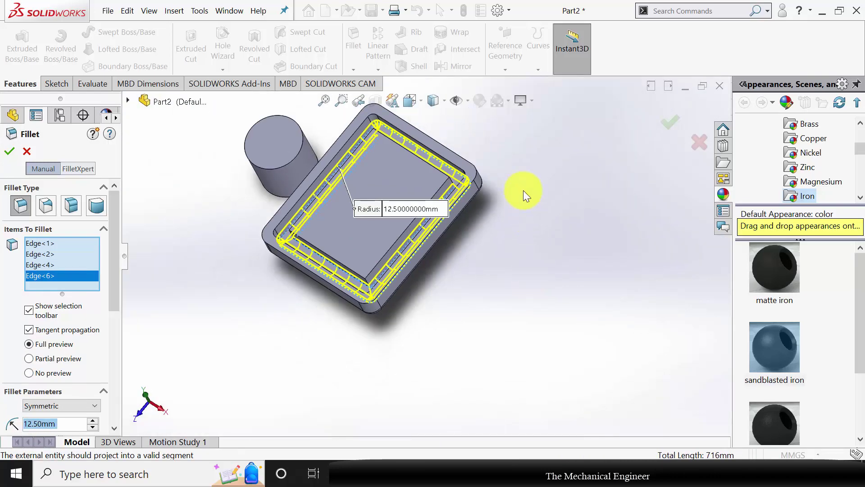
middle_drag(521, 193, 457, 274)
scroll(432, 232, down, 5)
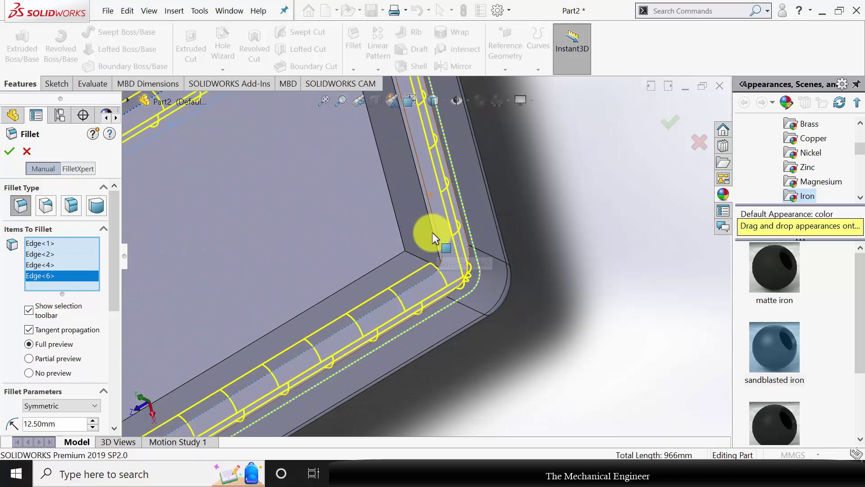
click(431, 223)
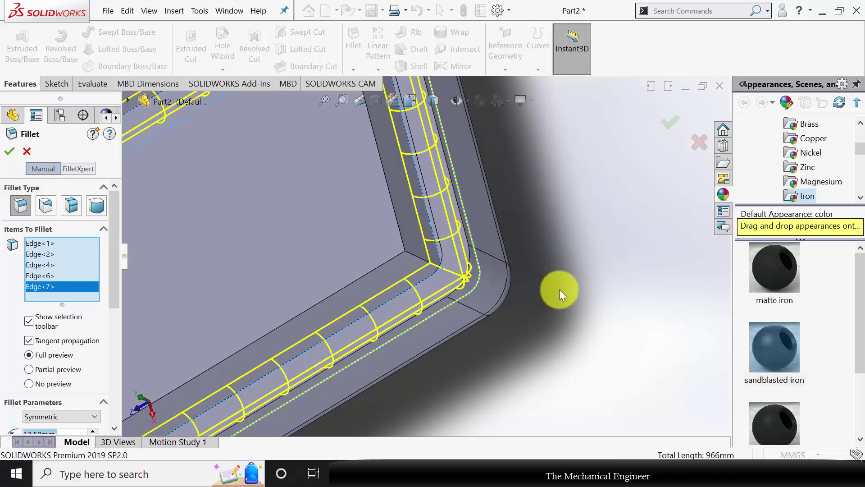
scroll(559, 289, up, 5)
click(9, 151)
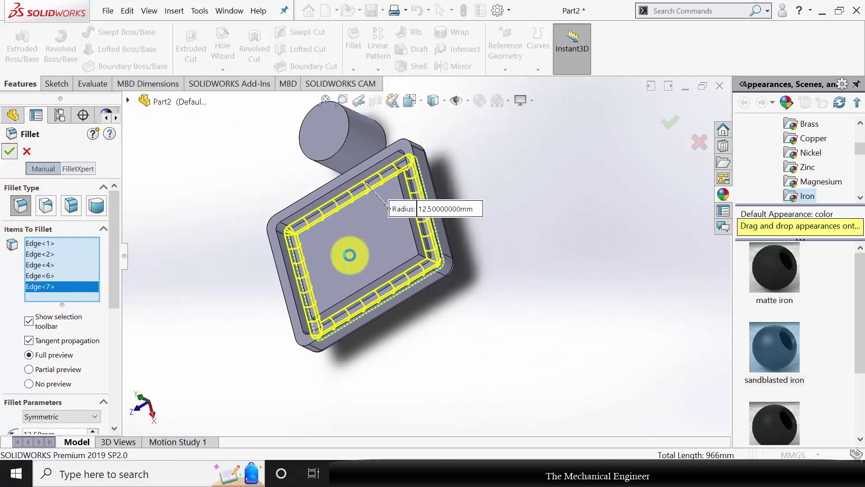
middle_drag(464, 377, 542, 346)
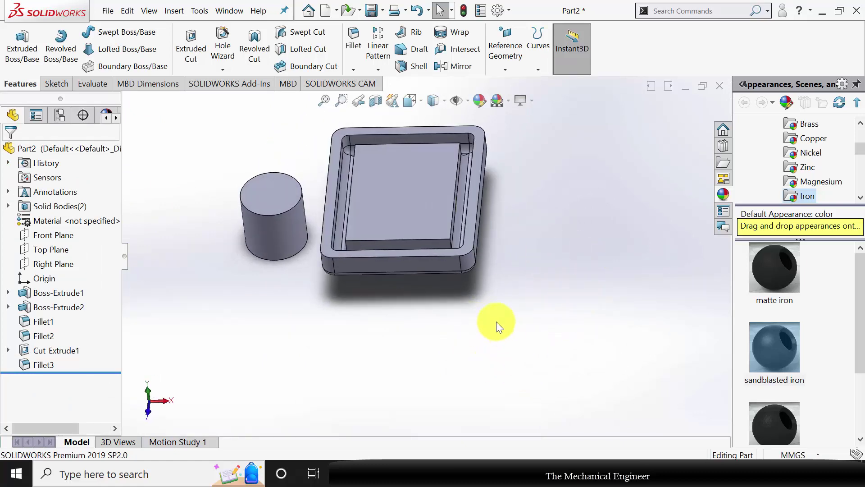
- Start a sketch on the groove's outer side wall farthest from the cylinder
click(398, 196)
click(535, 272)
middle_drag(539, 342, 523, 222)
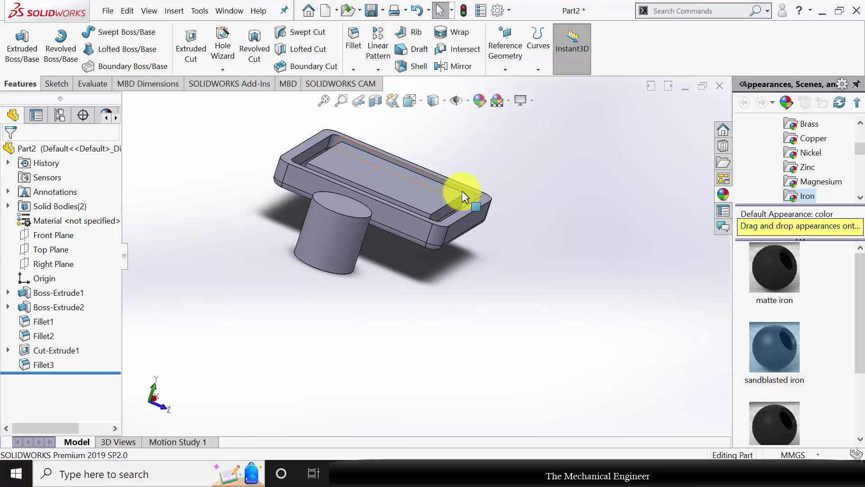
click(461, 191)
click(510, 163)
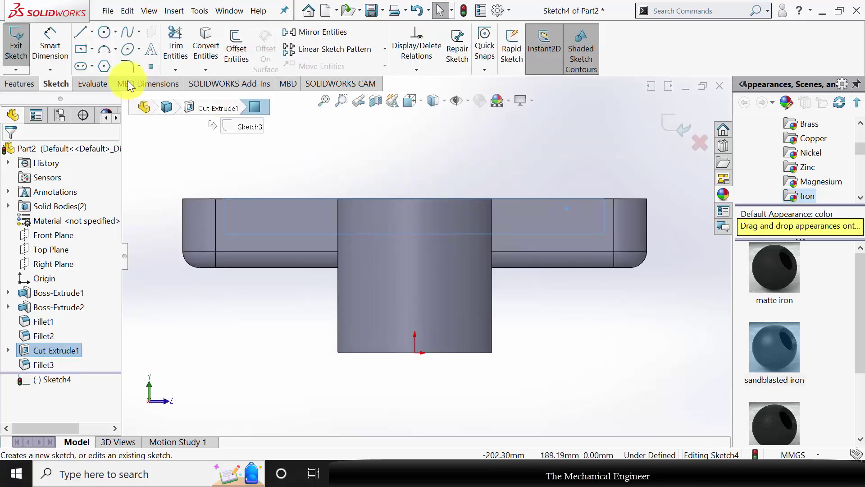
- Sketch a closed inverted-T profile hanging from the block's top edge, with a neck about 6 mm wide above a wider base
click(80, 31)
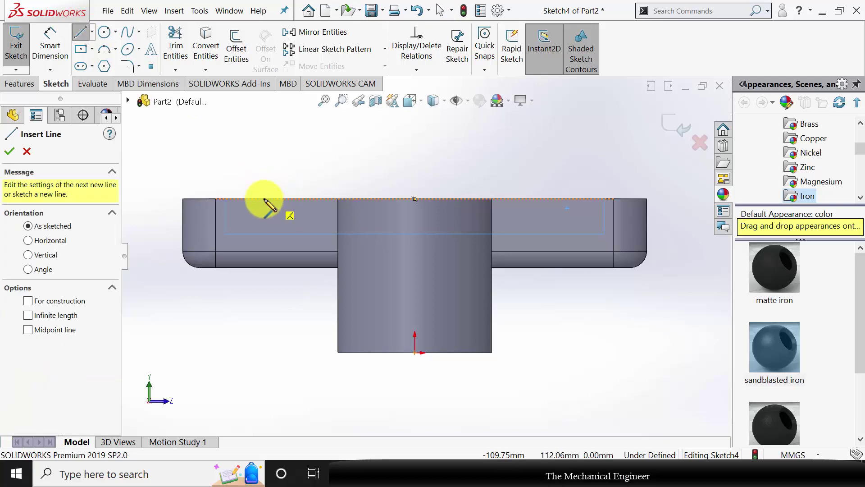
click(264, 199)
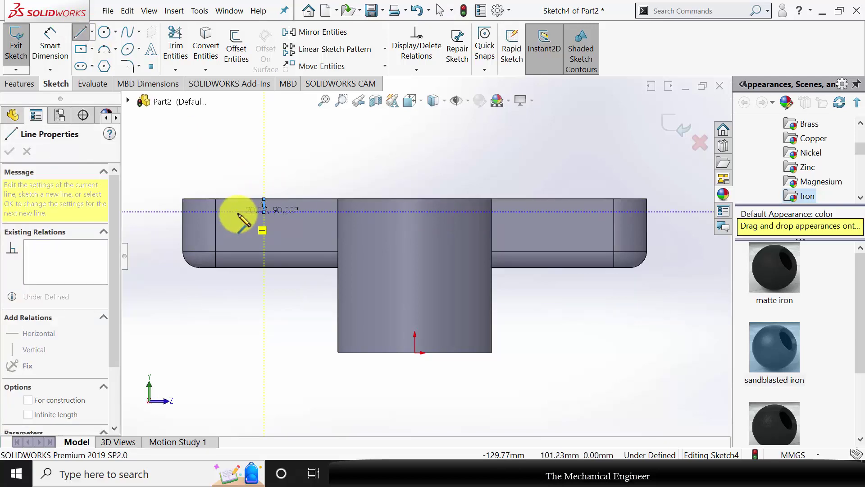
click(247, 211)
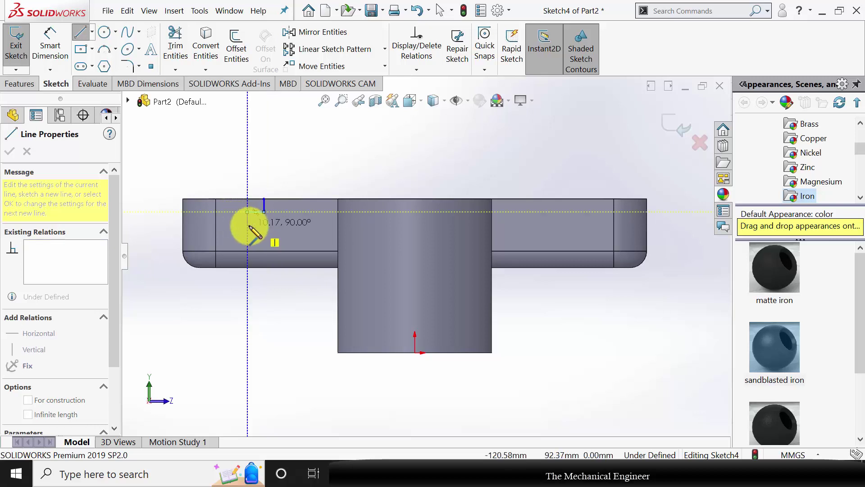
click(283, 226)
click(282, 212)
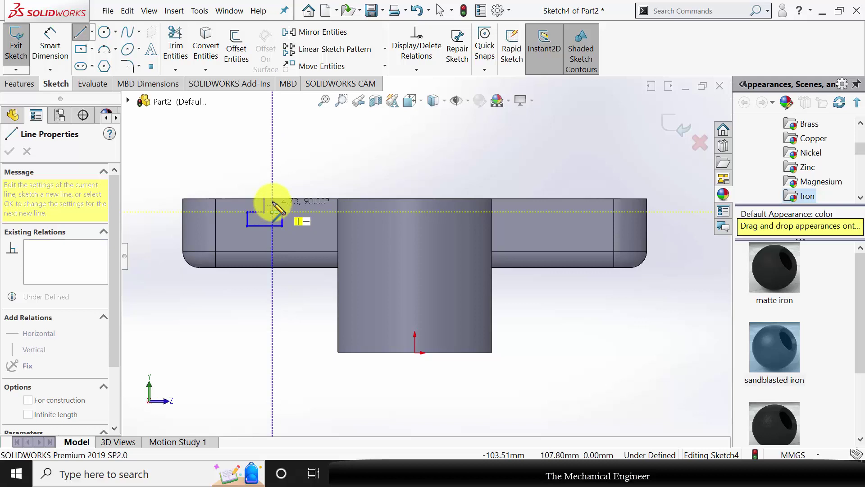
double_click(272, 199)
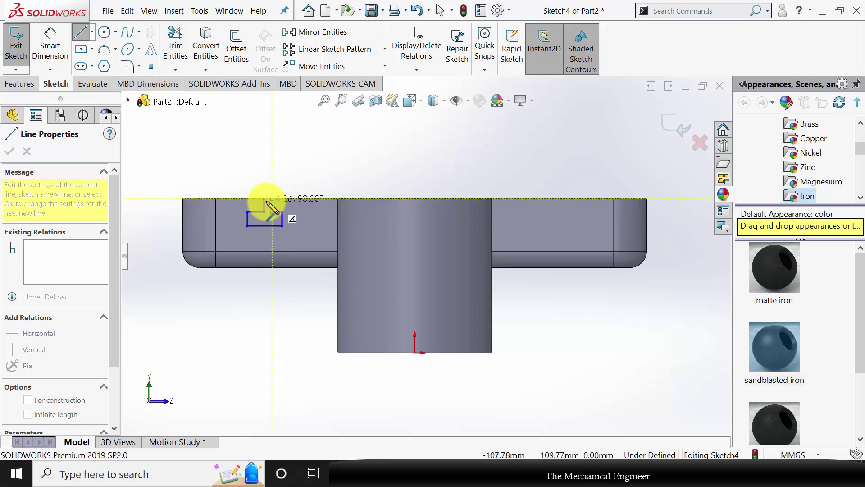
click(265, 199)
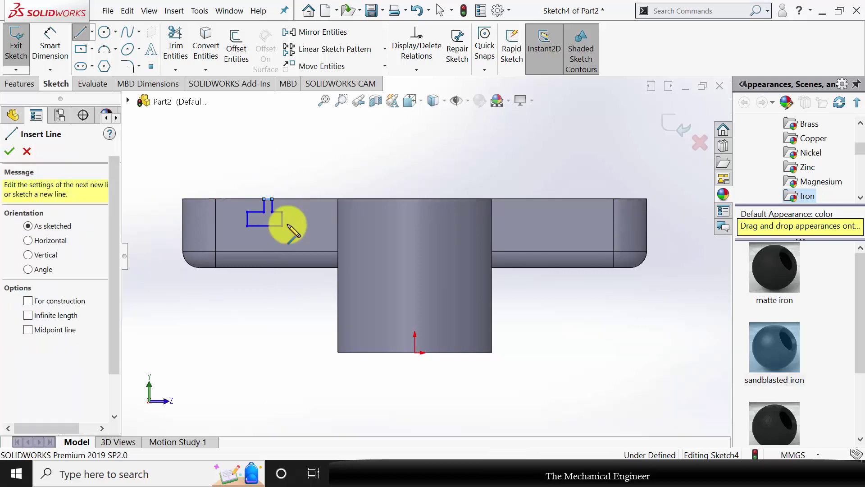
key(Escape)
- Dimension the top line of the T profile's neck to 12 mm
scroll(288, 229, down, 3)
click(62, 52)
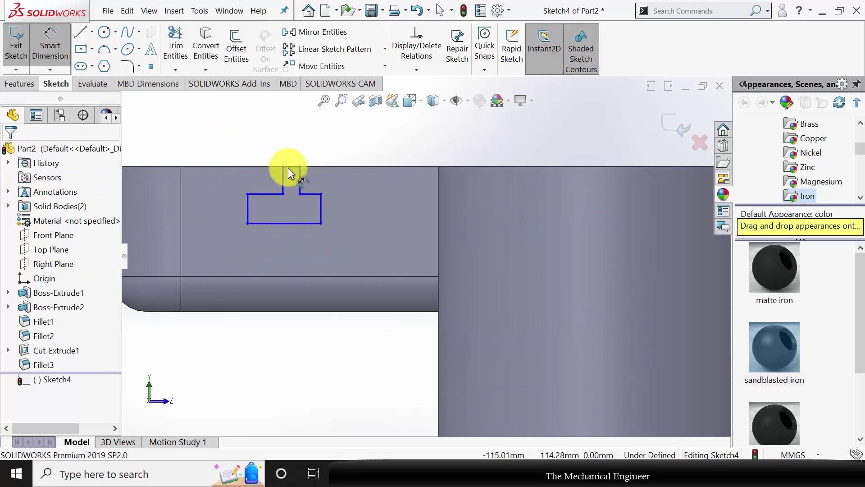
click(291, 167)
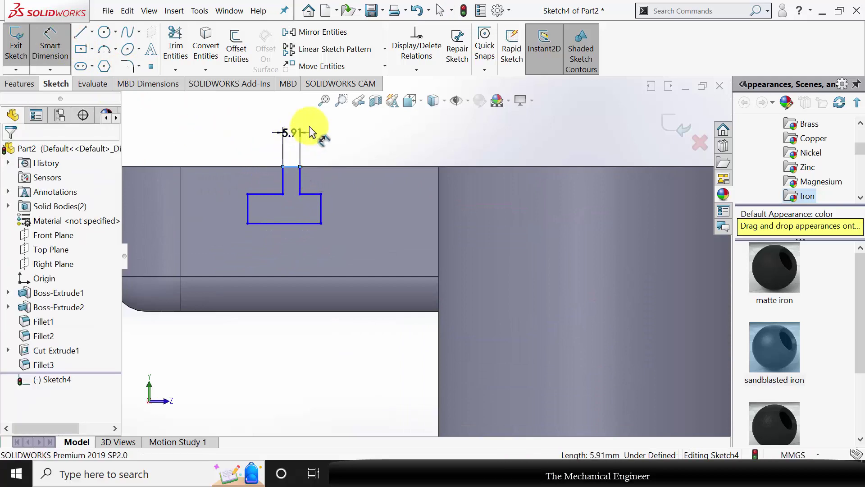
click(310, 128)
text(12)
key(Return)
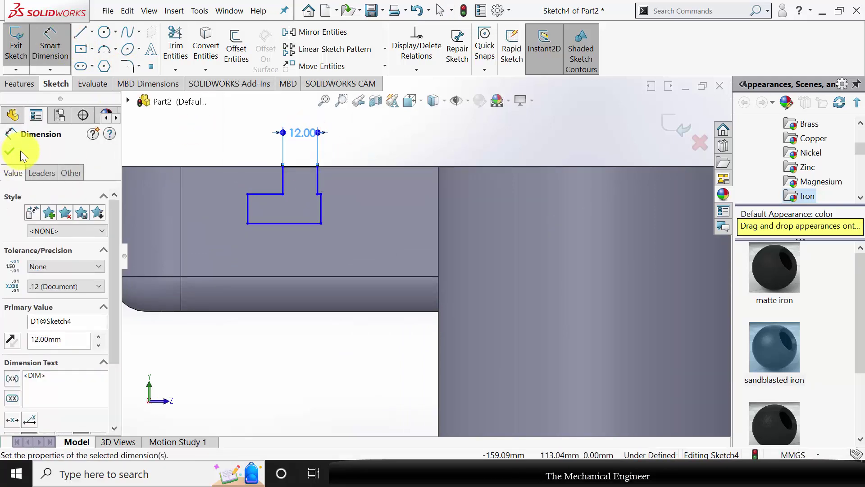
click(15, 148)
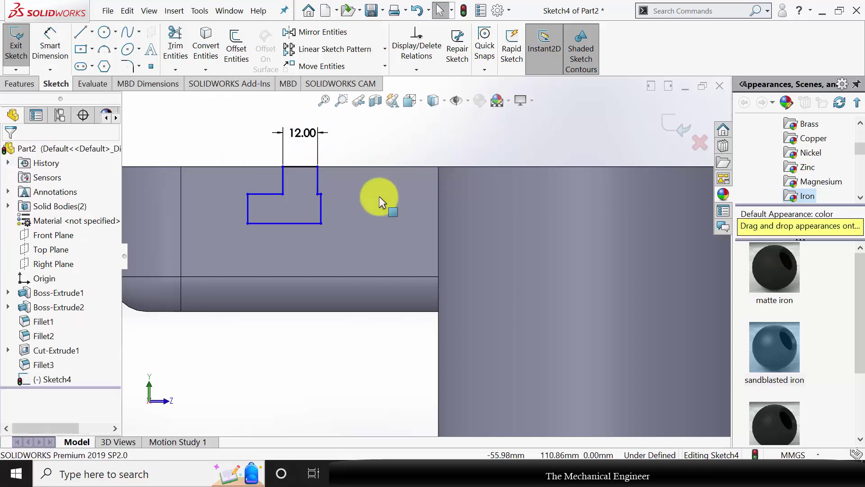
- Make the neck's top line, both neck sides and both base sides of the T profile equal in length
click(283, 183)
ctrl+click(299, 166)
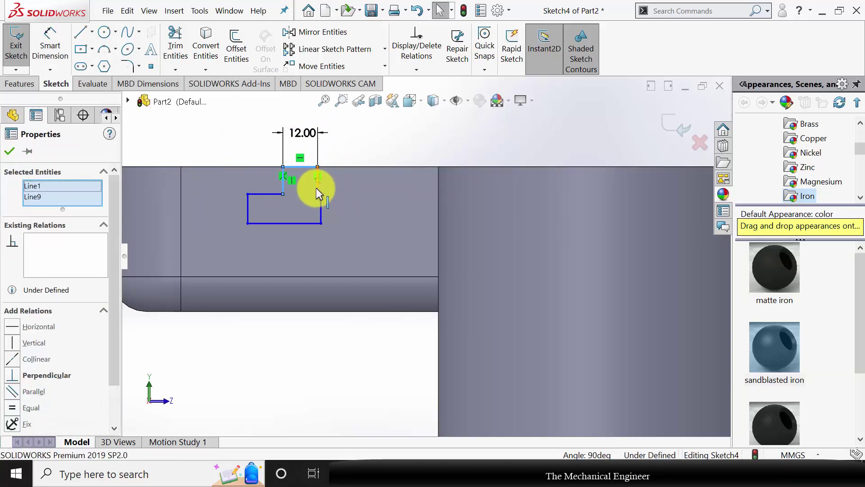
ctrl+click(318, 187)
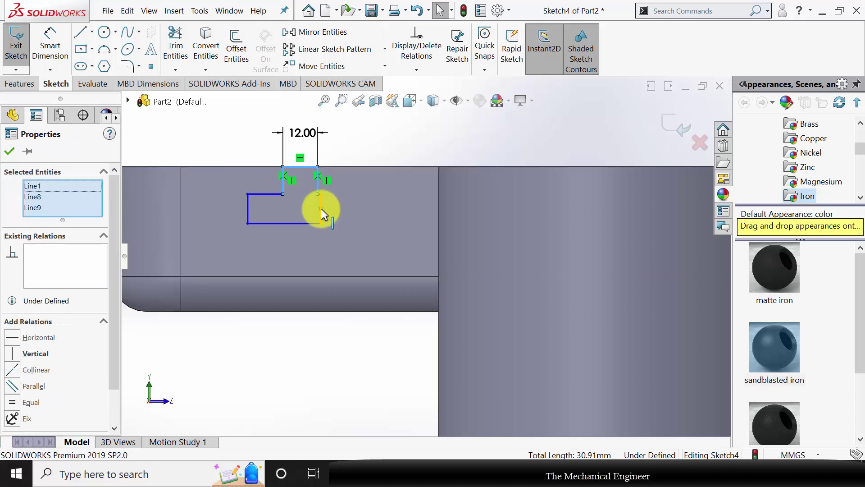
ctrl+click(321, 208)
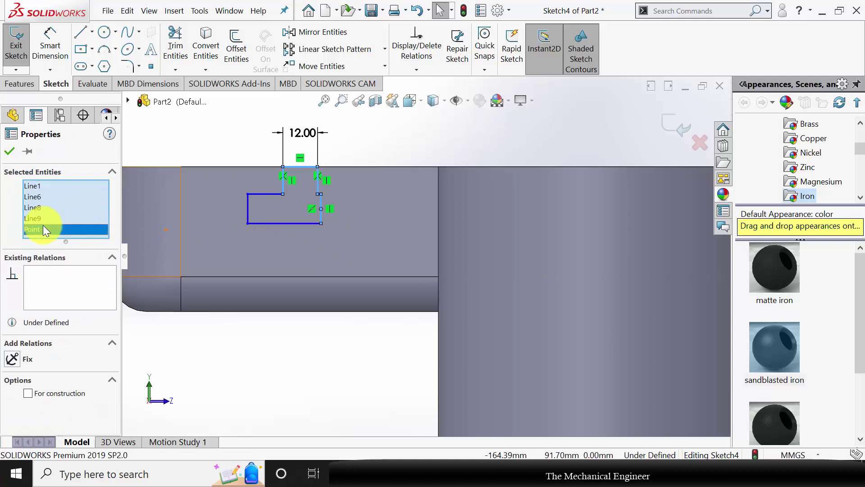
key(Delete)
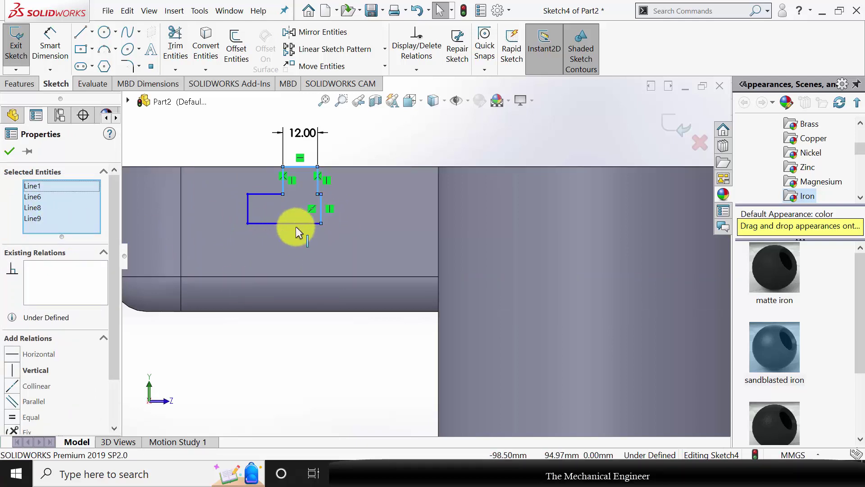
click(248, 211)
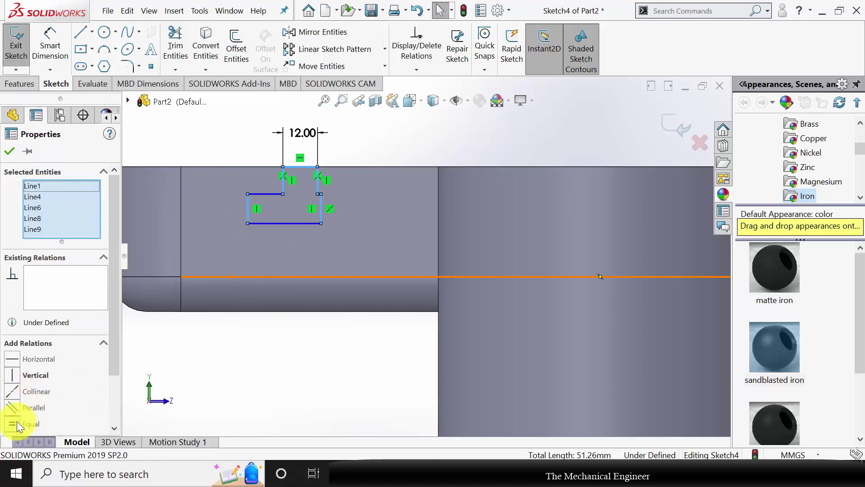
click(9, 151)
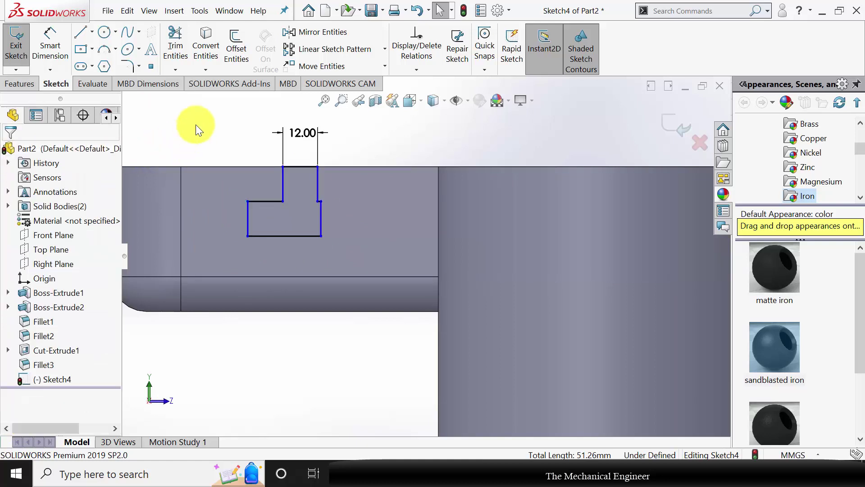
- Draw a centerline between the midpoints of the T profile's top and bottom lines and make it vertical
click(94, 34)
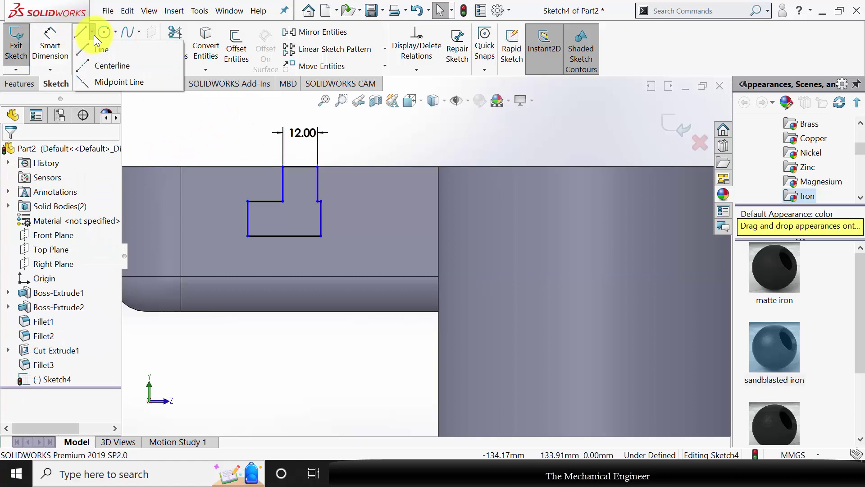
click(99, 66)
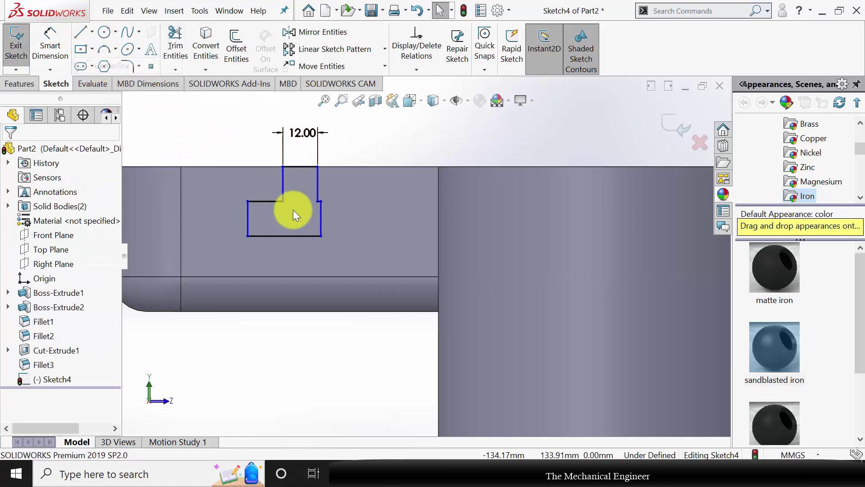
click(300, 167)
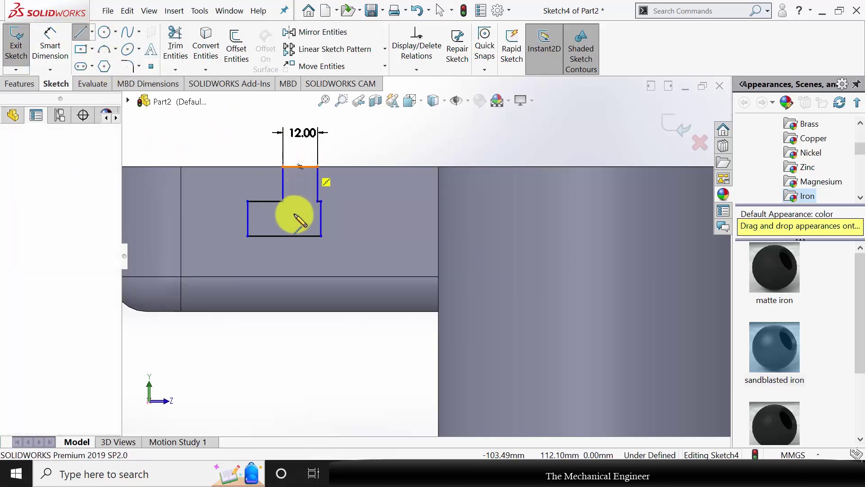
click(283, 236)
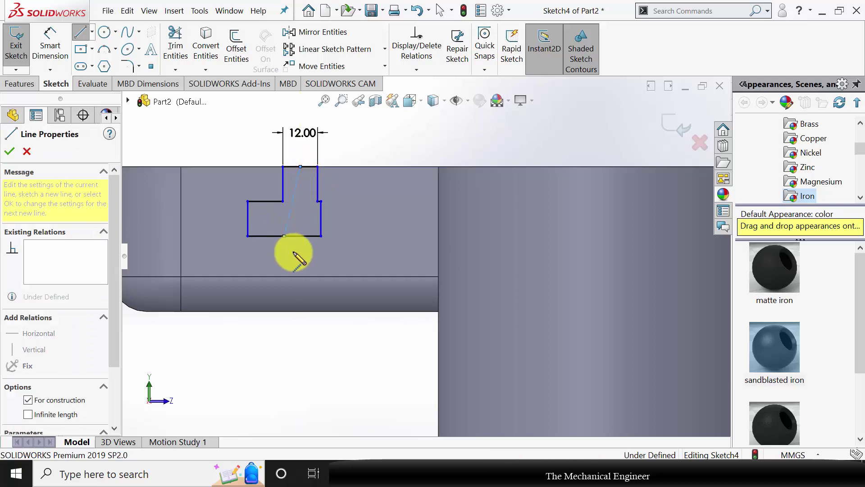
key(Escape)
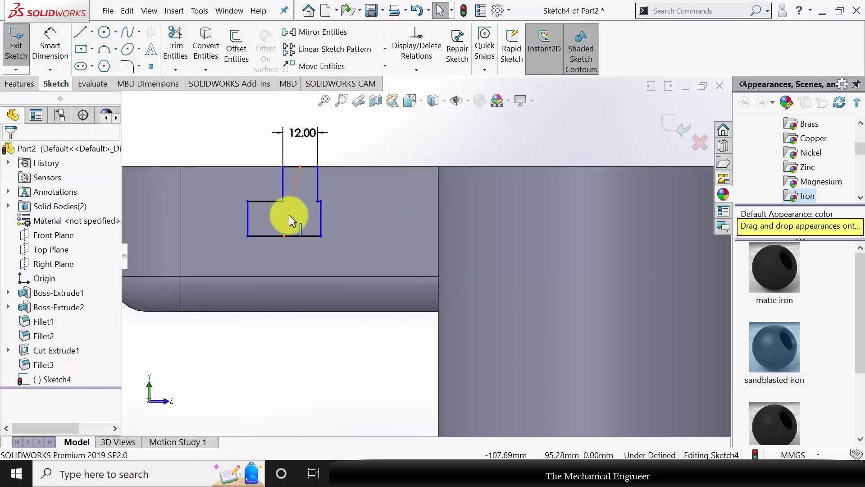
click(288, 214)
click(12, 291)
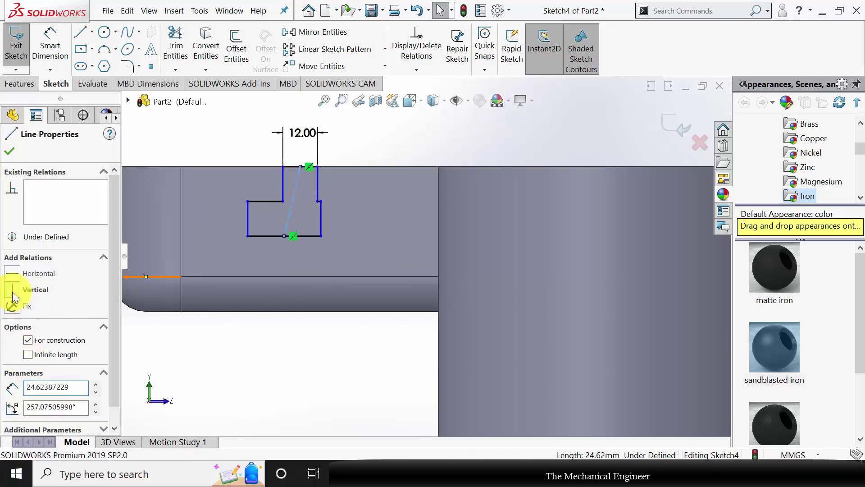
click(10, 153)
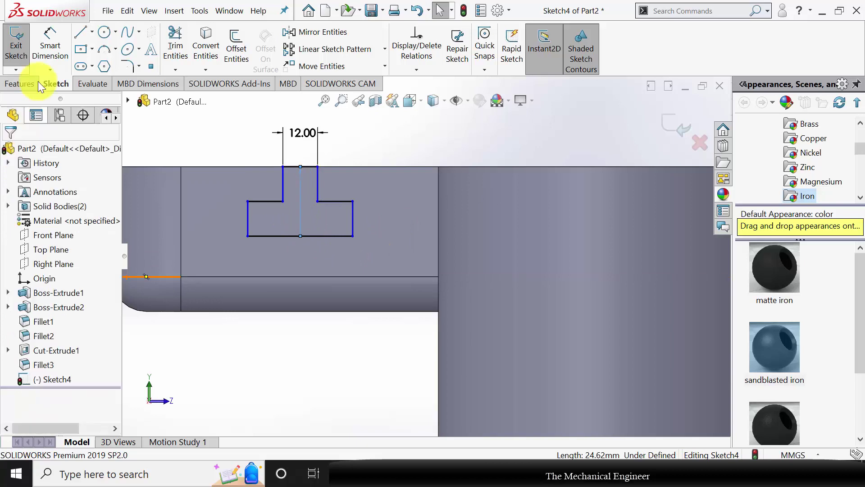
- Dimension the bottom line of the T profile to 25 mm
click(53, 37)
click(323, 236)
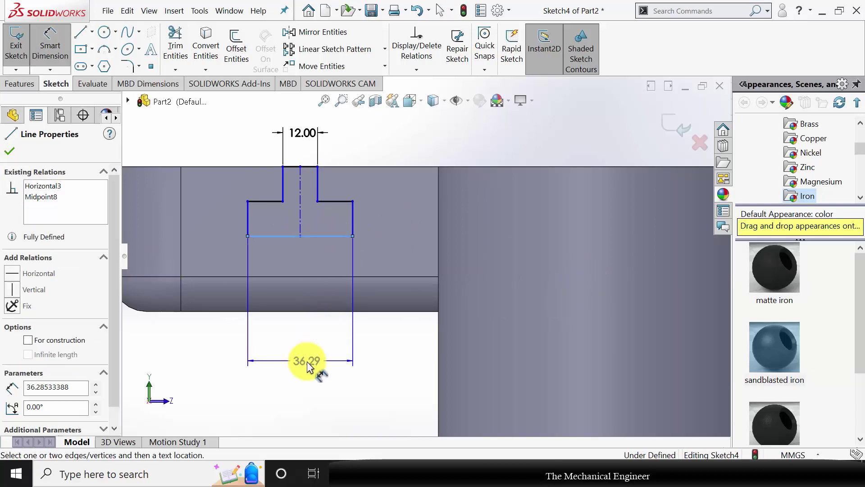
click(317, 368)
text(25)
key(Return)
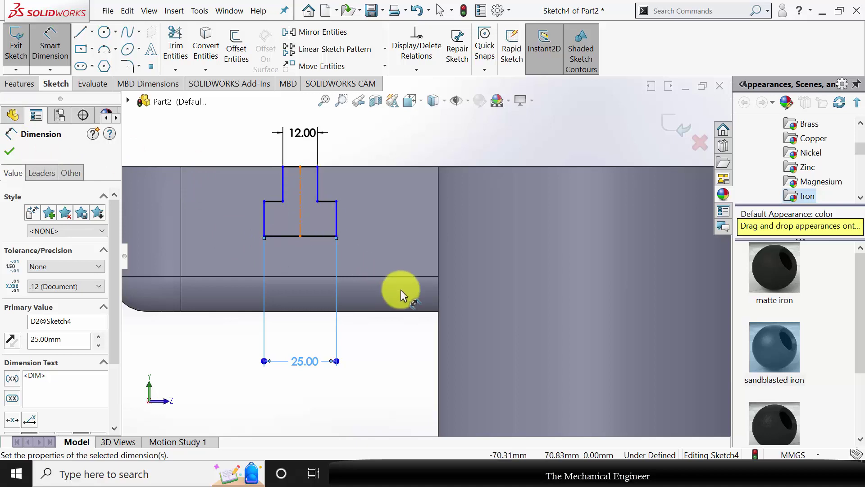
- Dimension the horizontal distance from the T profile's centerline to the origin to 75 mm
scroll(402, 290, up, 3)
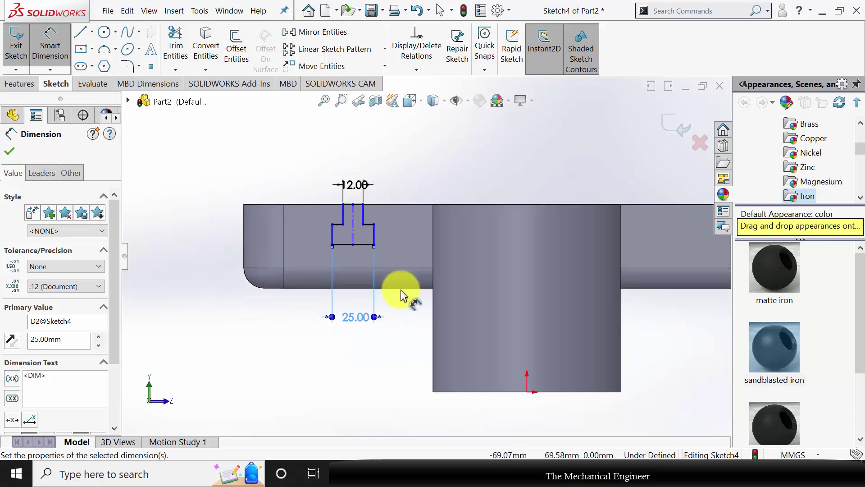
click(352, 231)
click(527, 392)
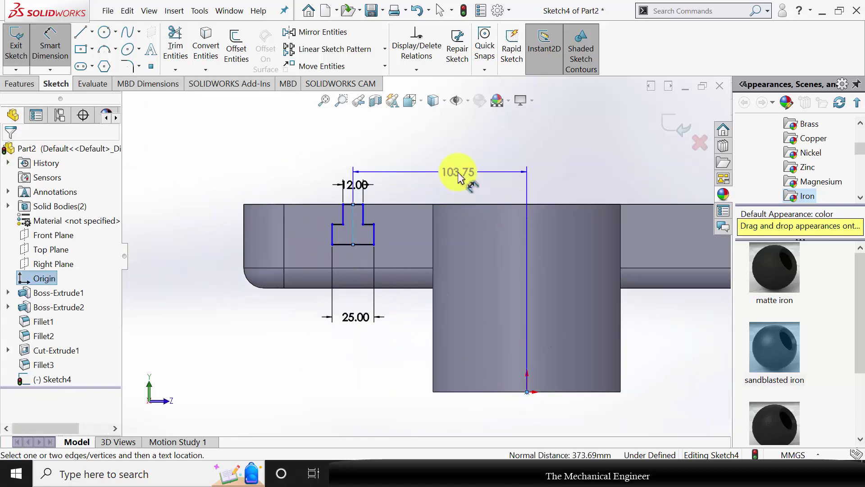
click(459, 174)
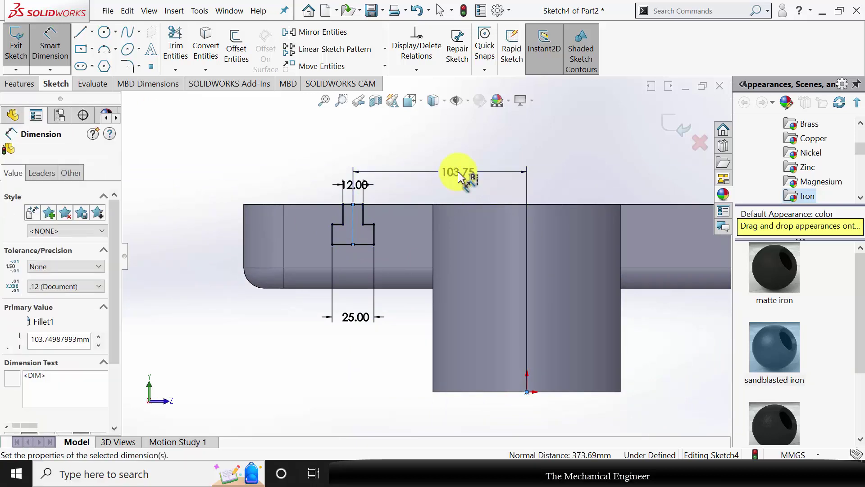
text(75)
key(Return)
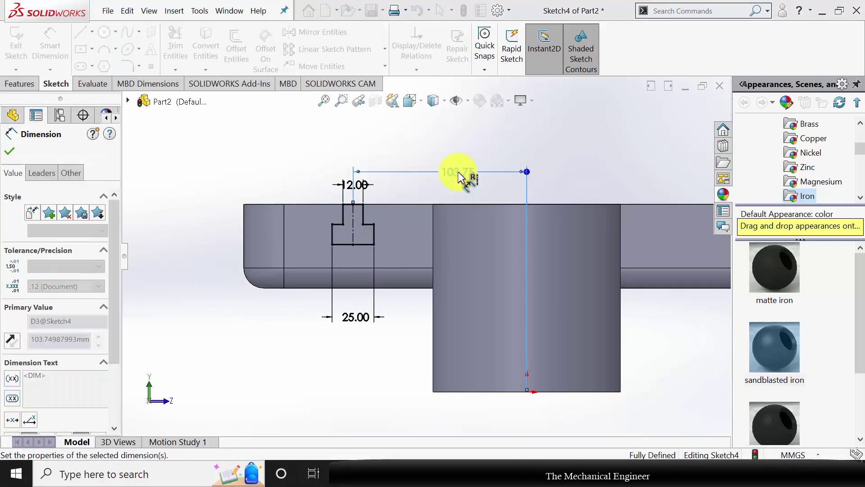
click(10, 156)
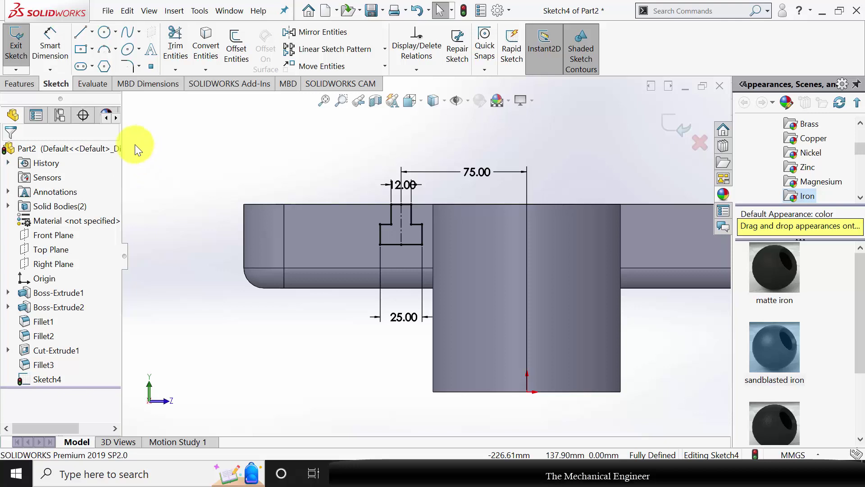
- Draw a vertical centerline from the origin up past the block's top edge
click(92, 47)
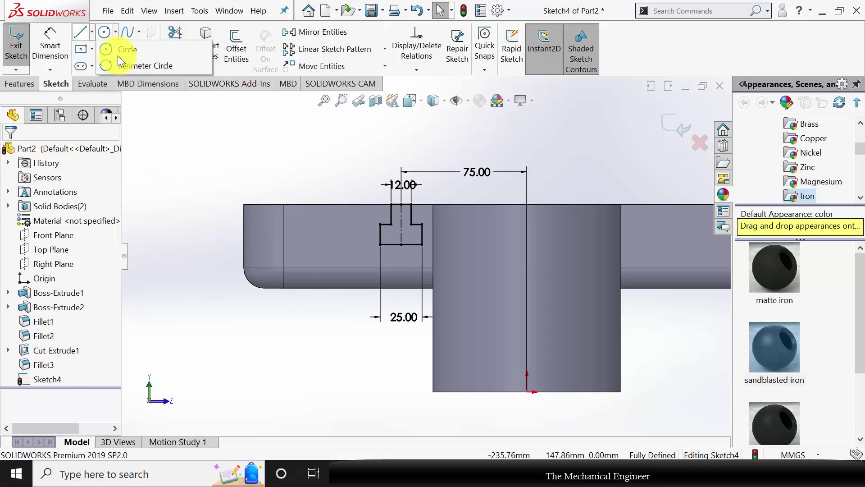
click(91, 32)
click(97, 66)
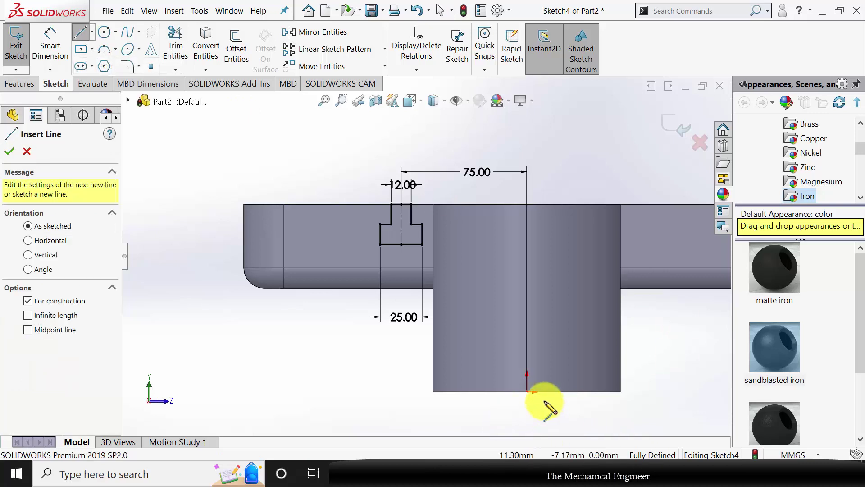
click(527, 391)
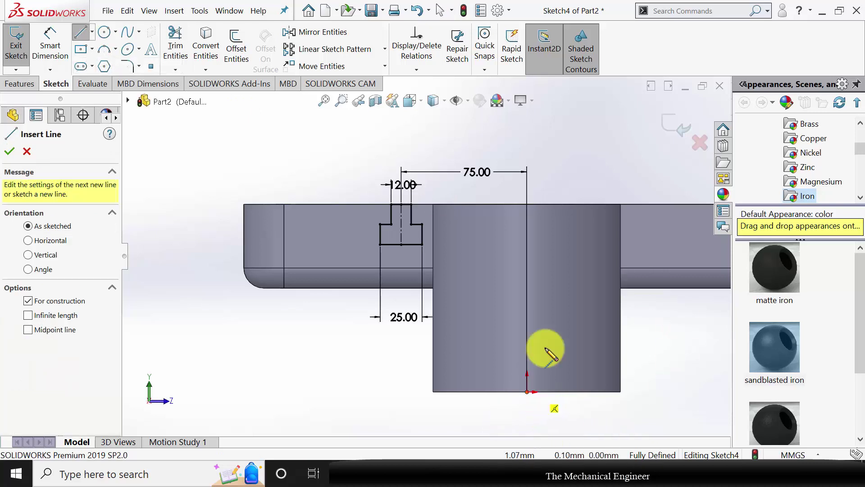
click(527, 130)
key(Escape)
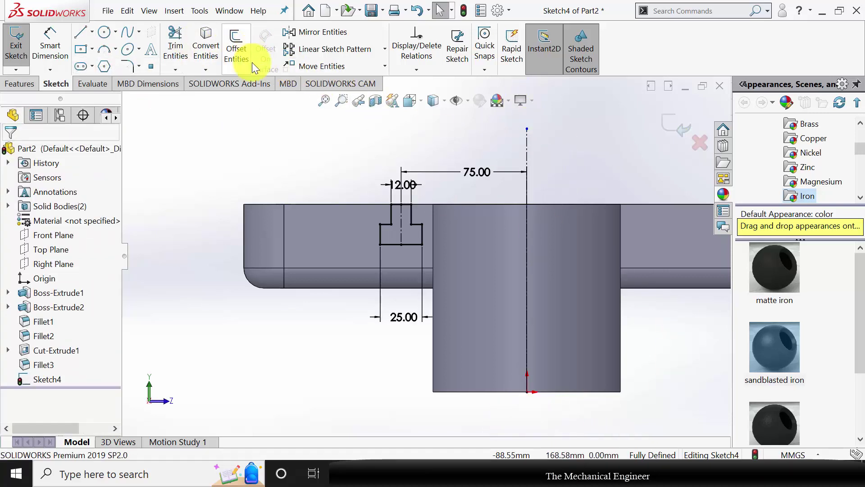
- Mirror the whole T profile about the vertical centerline through the origin, keeping the original
click(332, 34)
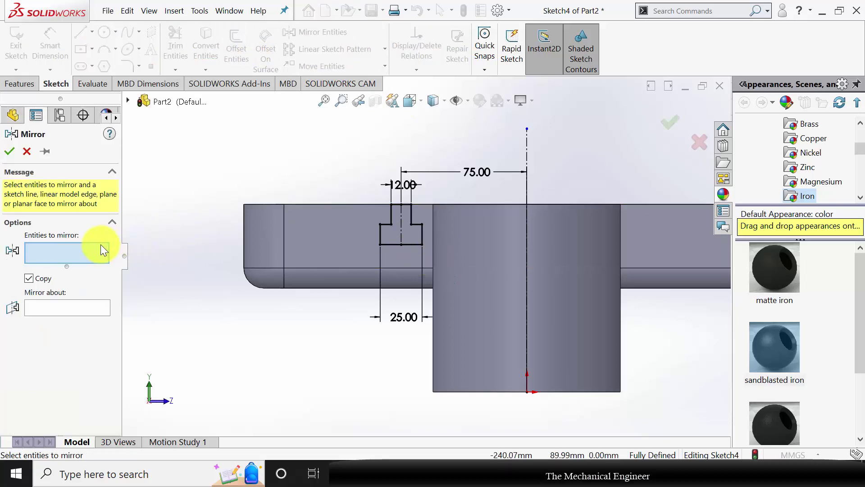
drag(365, 177, 437, 262)
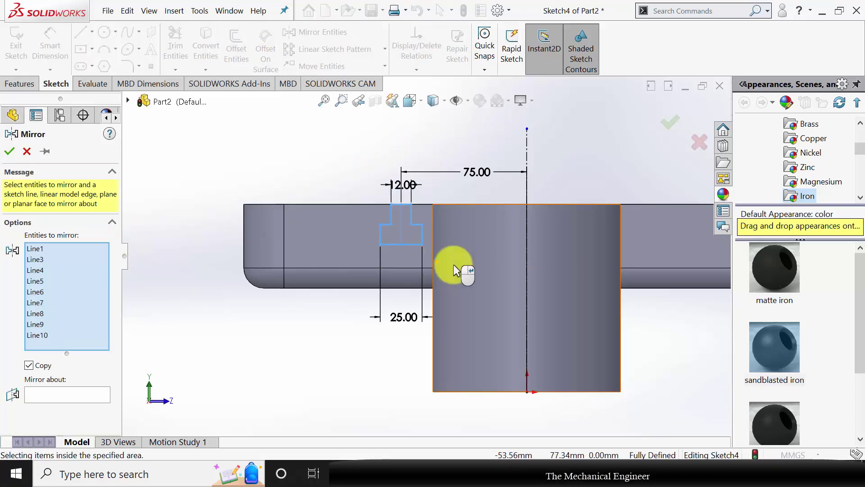
click(66, 395)
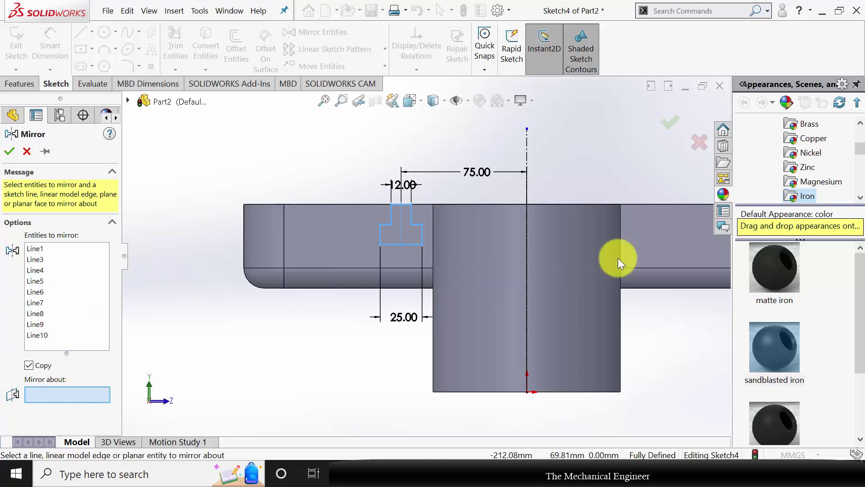
click(530, 142)
scroll(573, 226, up, 2)
scroll(507, 252, down, 2)
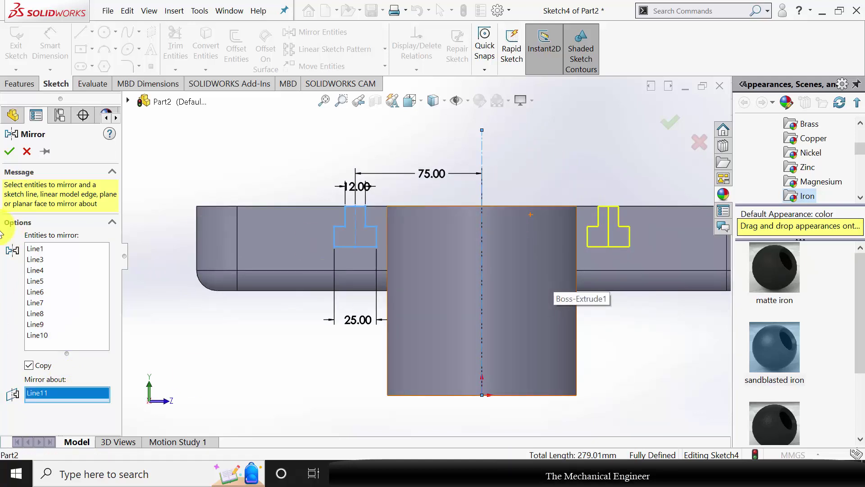
click(9, 151)
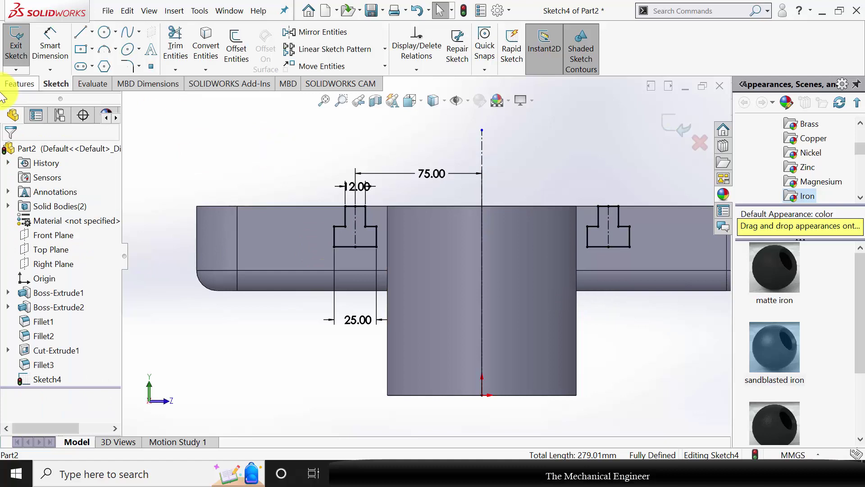
- Cut-extrude both T profiles using Up To Surface, ending at the opposite inner wall face of the block's groove
click(20, 84)
click(190, 49)
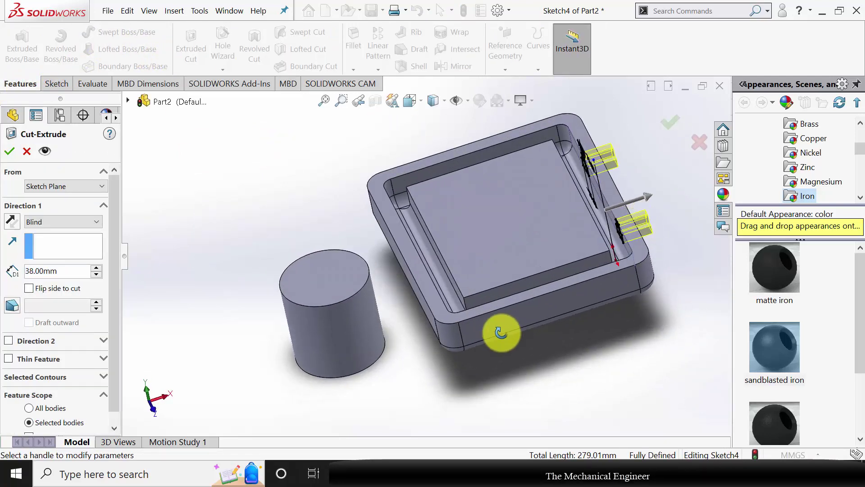
click(45, 220)
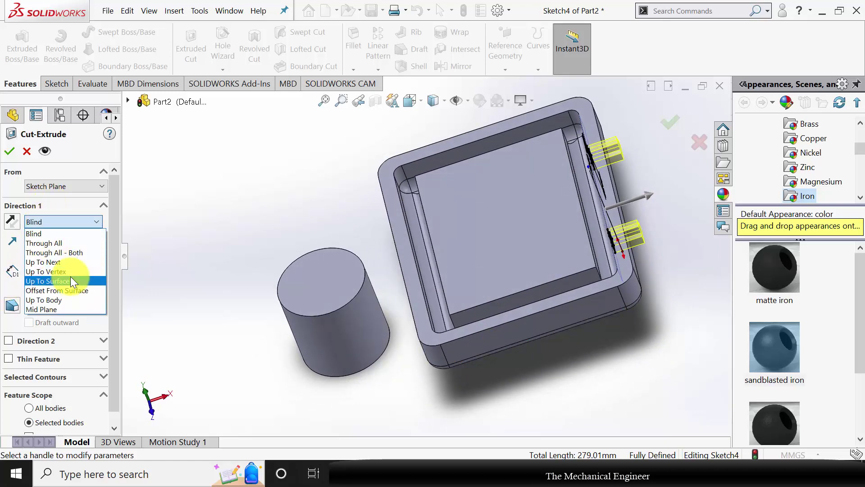
click(71, 279)
middle_drag(440, 276, 416, 253)
click(415, 253)
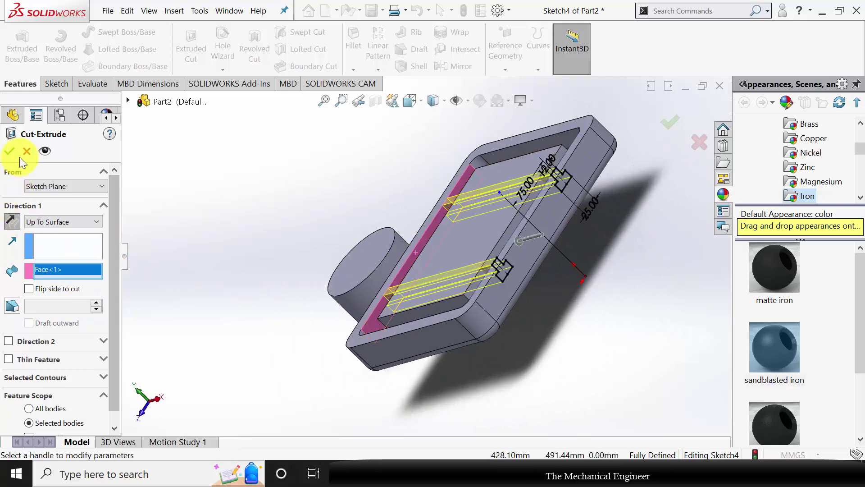
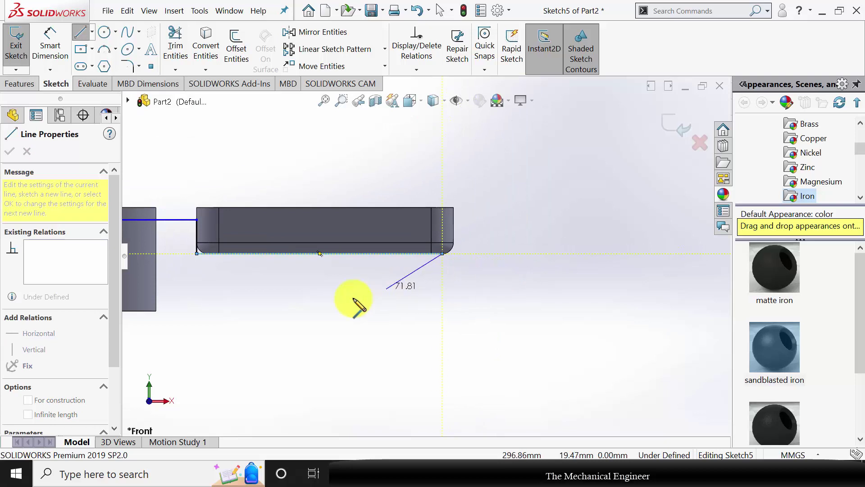
- Complete the arm profile with a sloped line, a horizontal line back to the cylinder's axis and a closing vertical line about 67 mm long
click(329, 282)
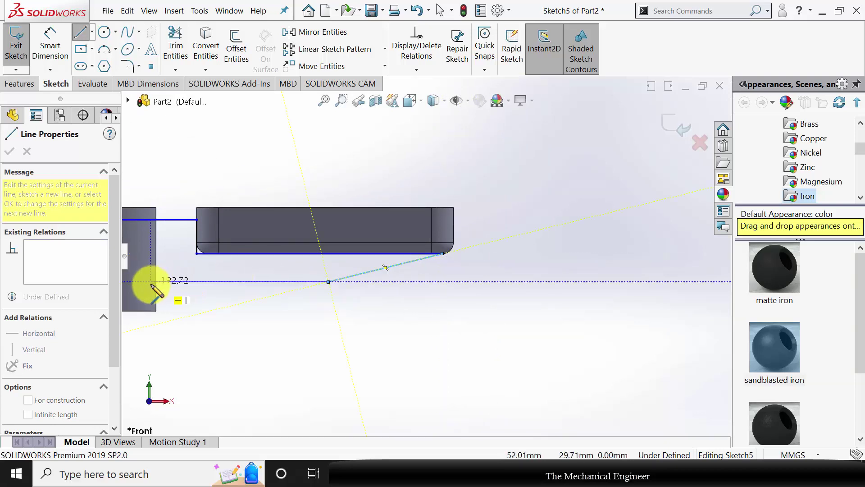
scroll(187, 290, up, 3)
scroll(253, 275, down, 2)
scroll(270, 265, down, 2)
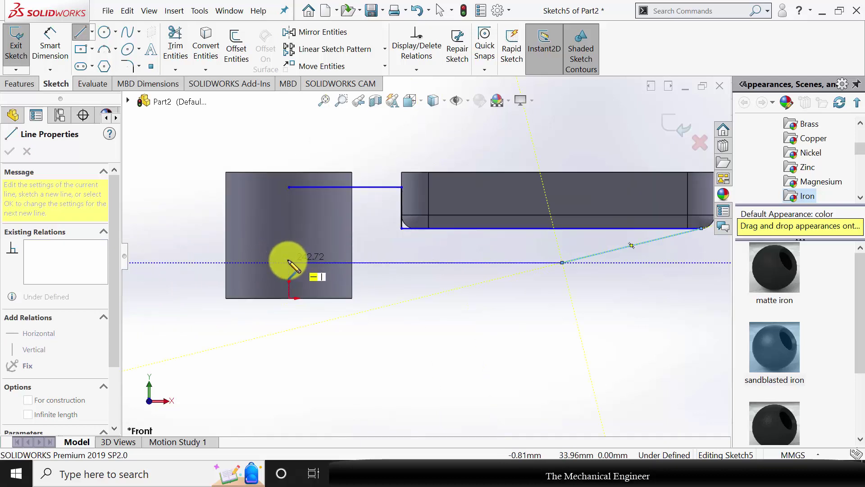
click(289, 262)
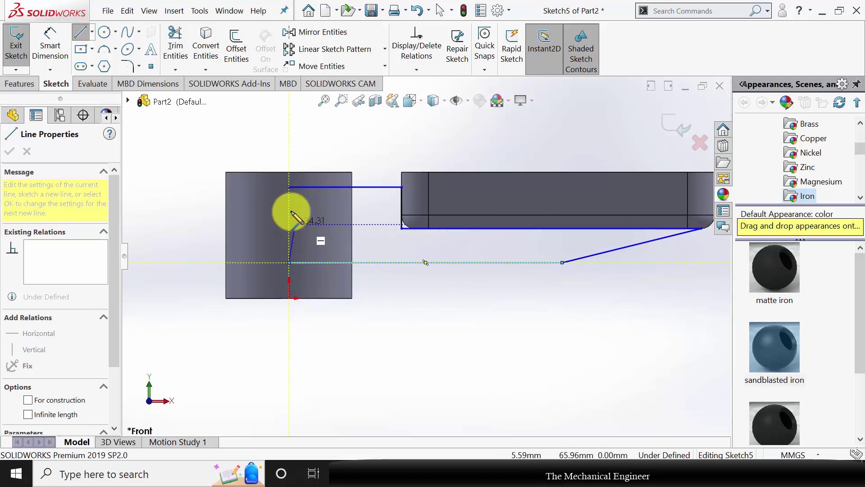
click(289, 187)
key(Escape)
scroll(426, 270, up, 3)
scroll(474, 242, down, 5)
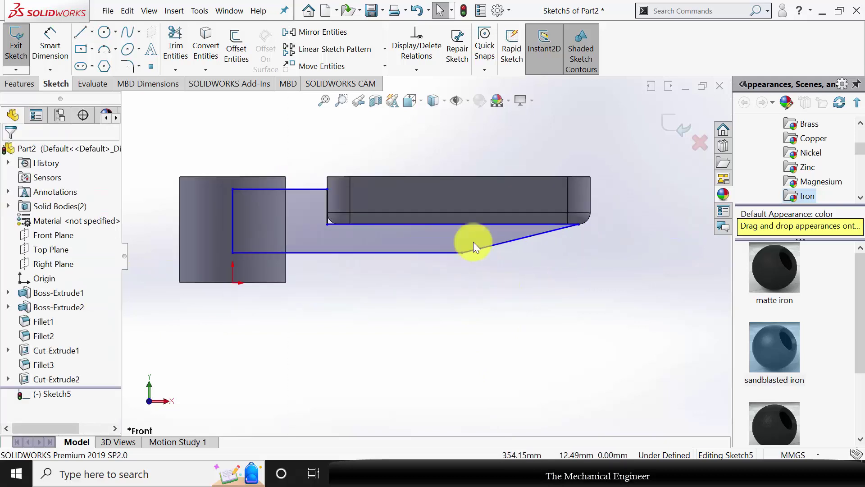
- Dimension the arm profile's vertical line on the cylinder's axis to 50+38 mm
scroll(360, 188, up, 2)
click(45, 49)
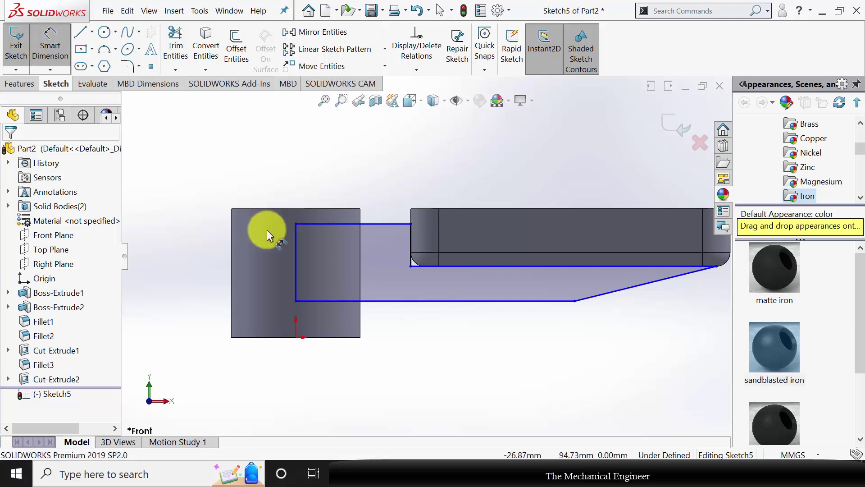
click(296, 249)
click(192, 245)
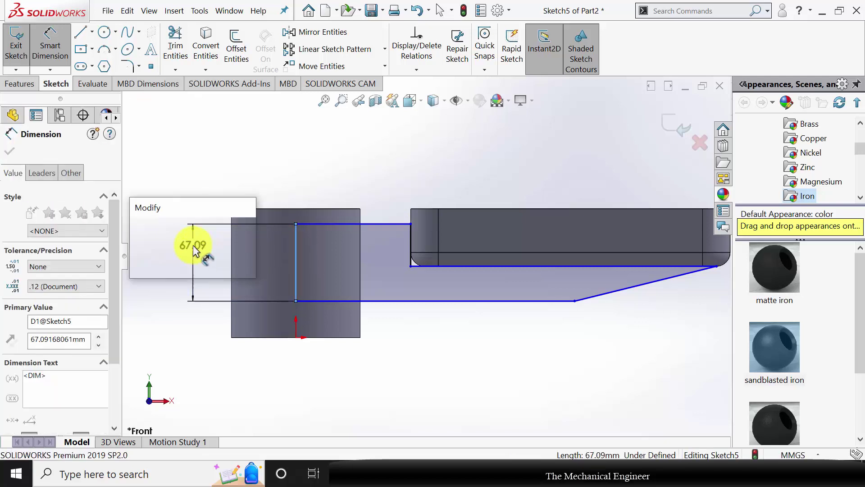
text(50+)
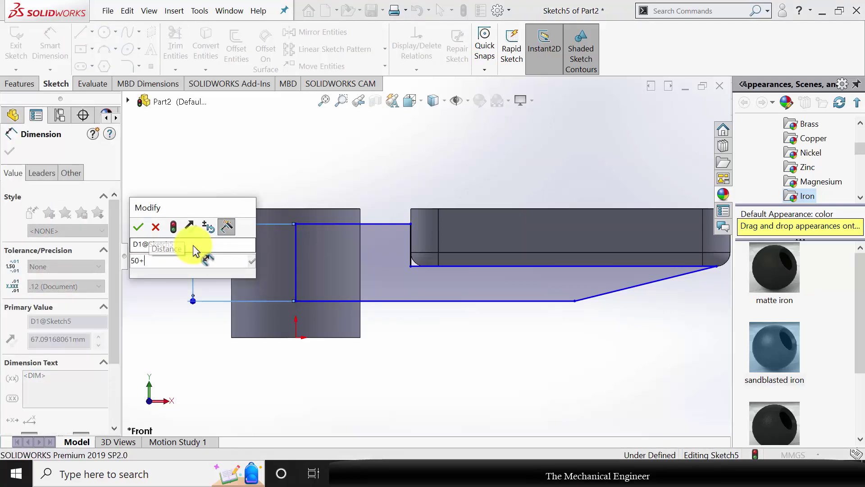
text(38)
key(Return)
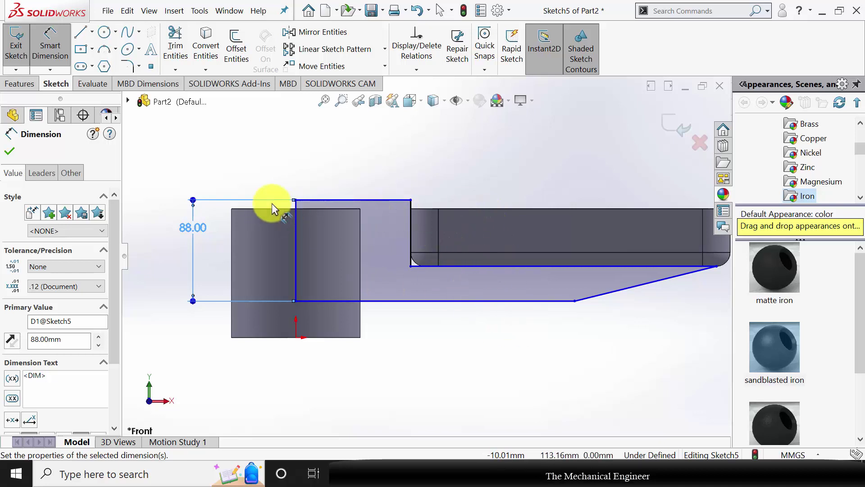
click(10, 151)
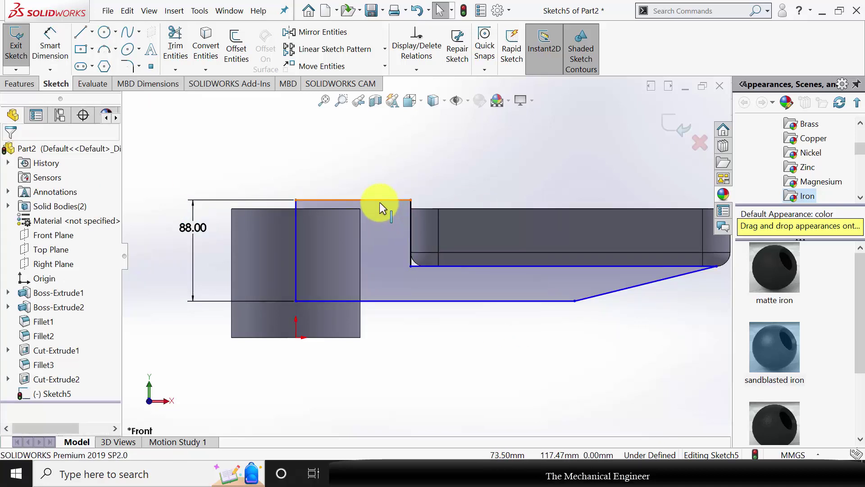
- Move the arm profile's top line below the cylinder's top edge and dimension the gap between them to 12 mm
drag(376, 199, 380, 218)
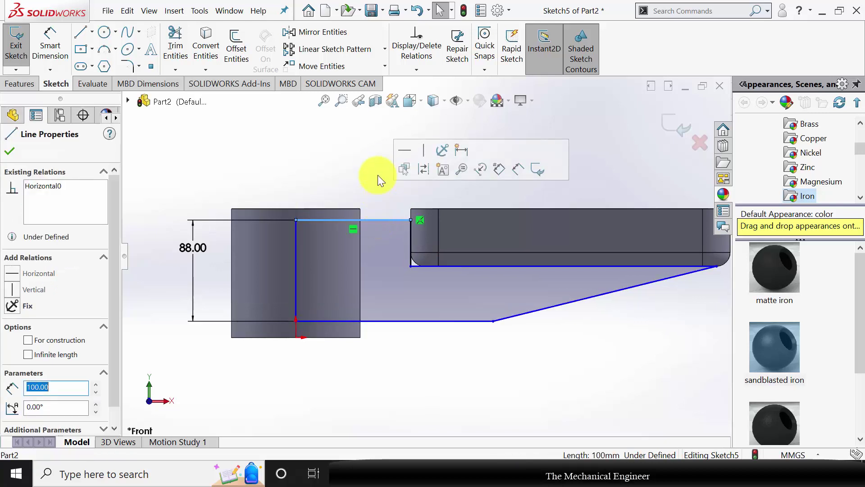
click(355, 157)
click(50, 45)
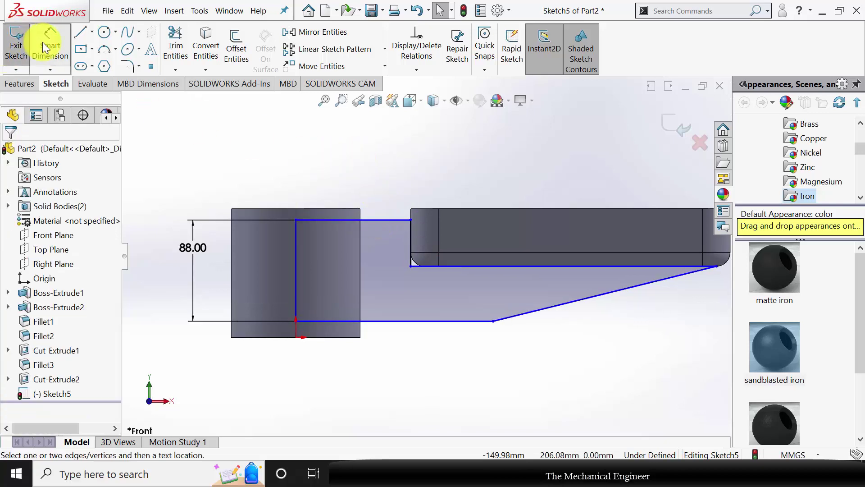
click(340, 209)
click(372, 220)
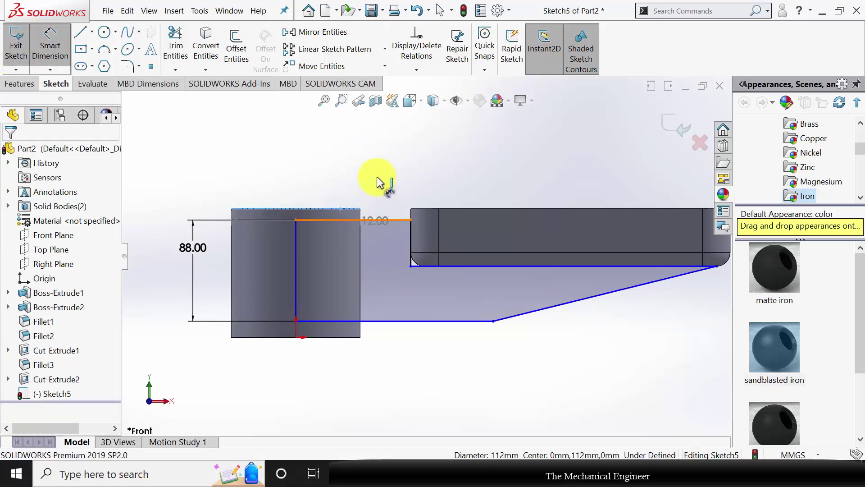
click(377, 181)
text(12)
key(Return)
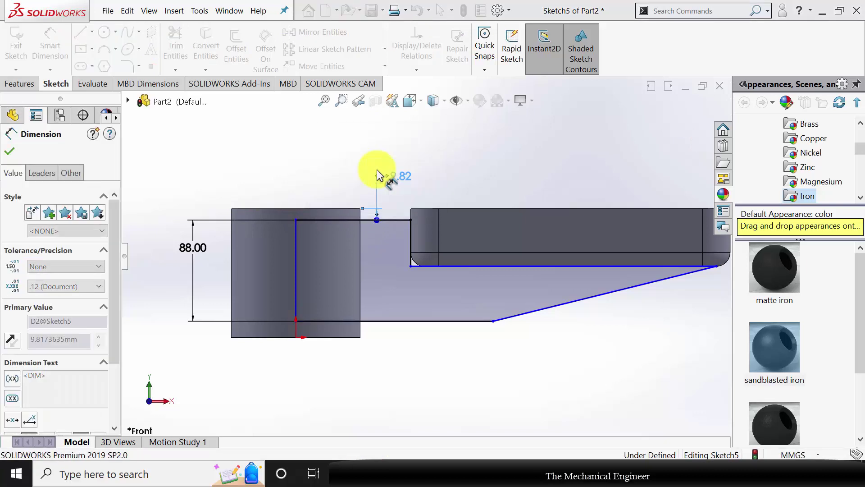
click(10, 151)
key(Escape)
- Dimension the horizontal distance between the sloped line's two endpoints to 145 mm
scroll(512, 262, down, 2)
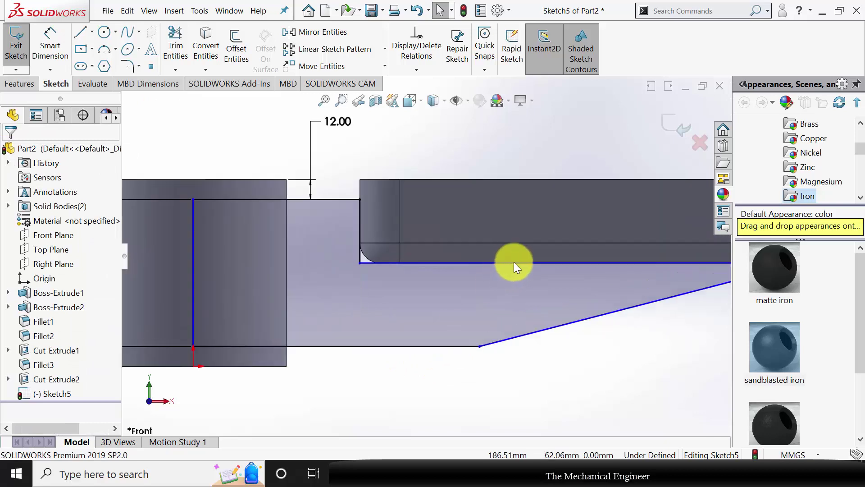
scroll(365, 242, up, 2)
click(50, 47)
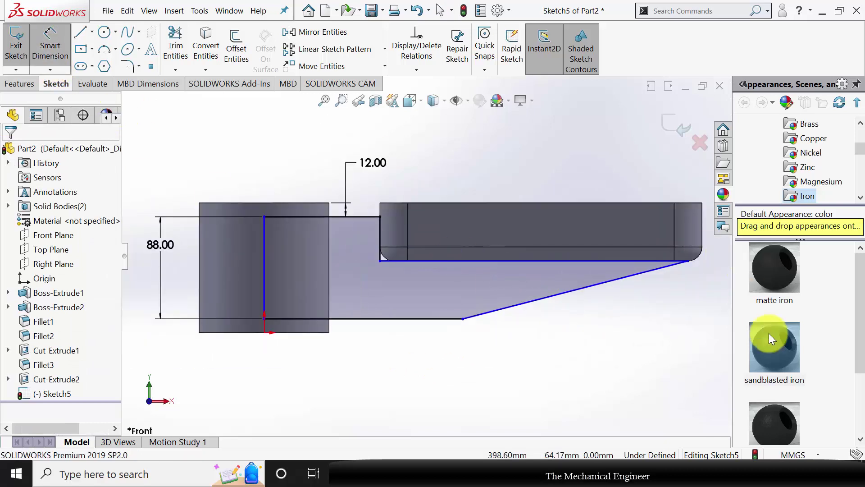
click(689, 260)
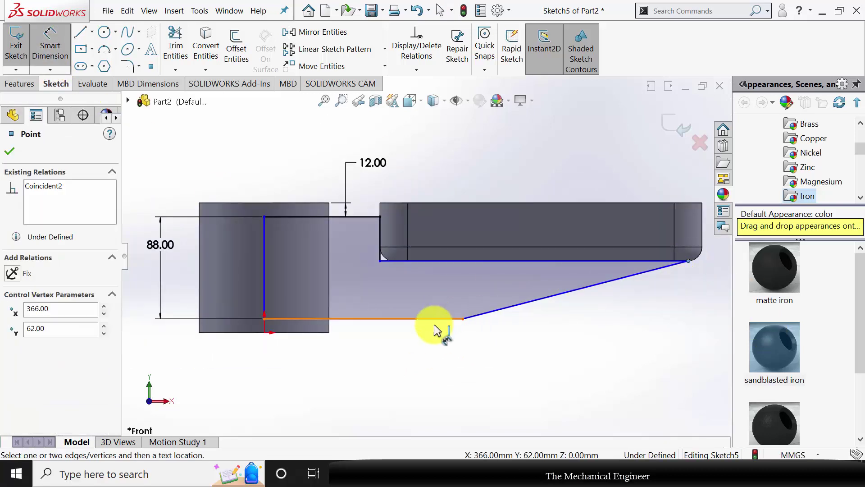
click(464, 319)
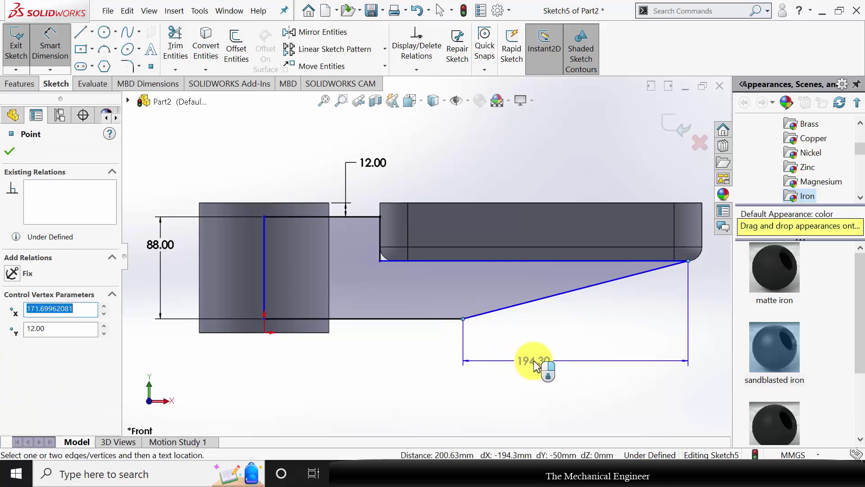
click(543, 366)
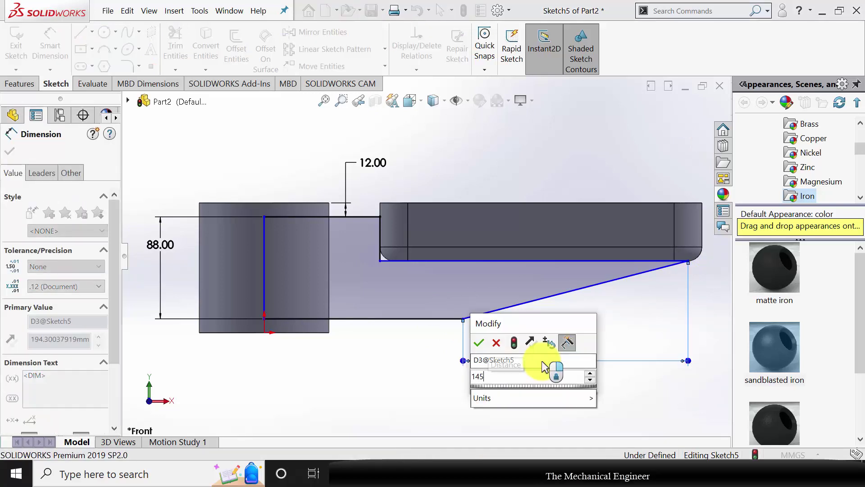
- Dimension the vertical distance between the arm profile's bottom line and the line under the block to 50 mm
click(437, 247)
click(451, 318)
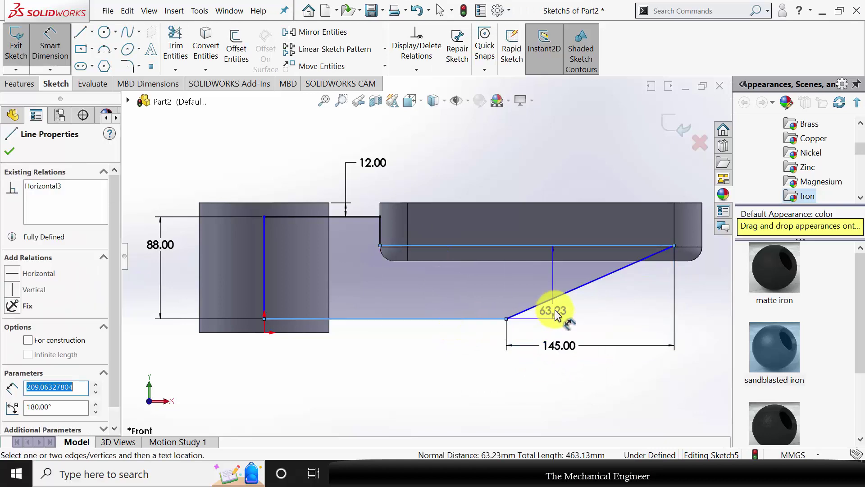
click(596, 303)
text(50)
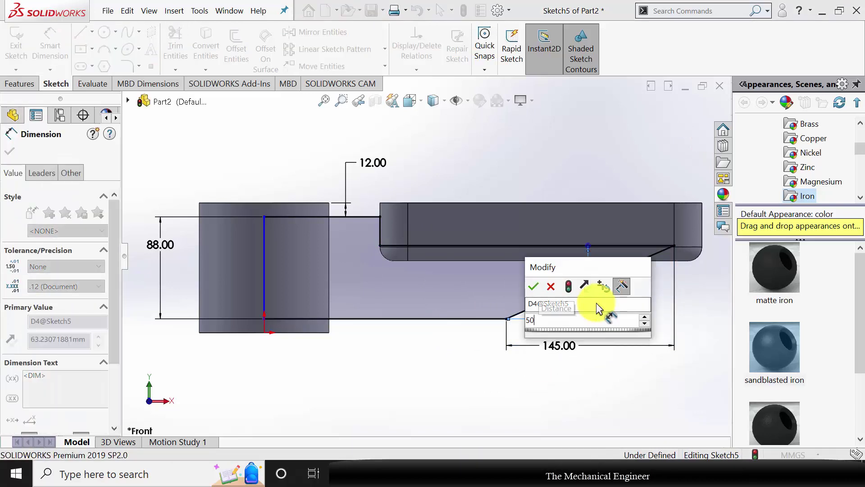
key(Return)
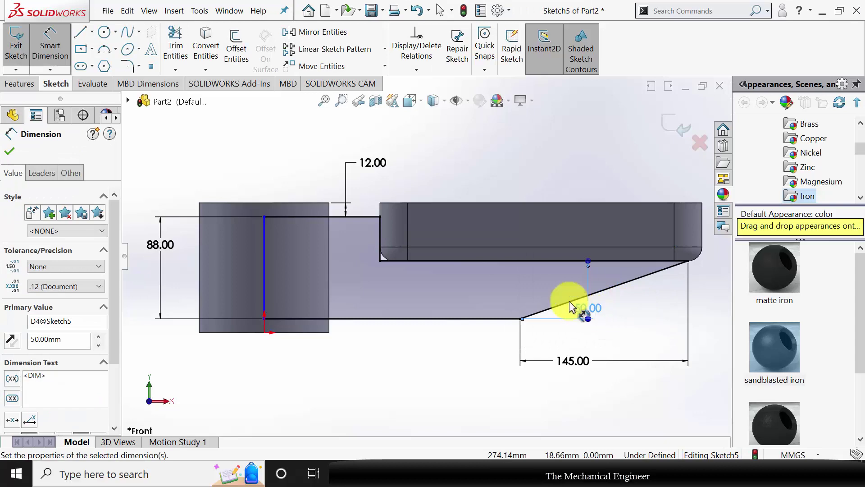
click(9, 152)
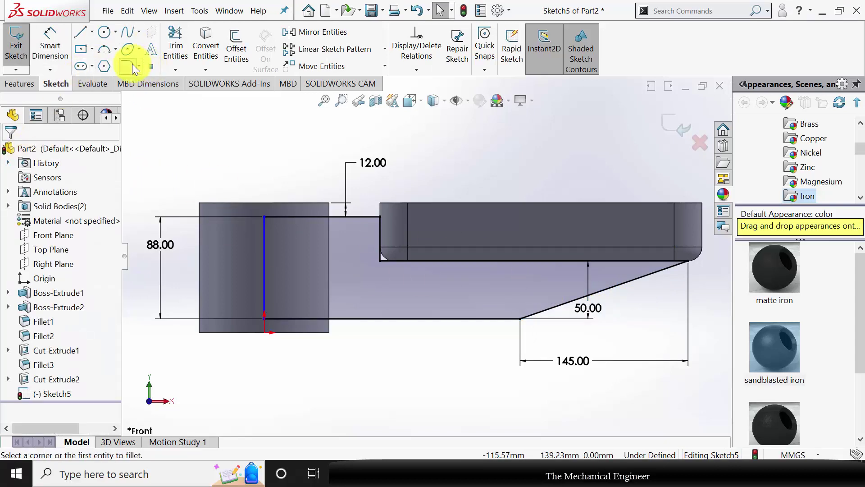
- Fillet the arm profile's inner corner beneath the block's lower edge with a 12 mm sketch fillet
click(132, 63)
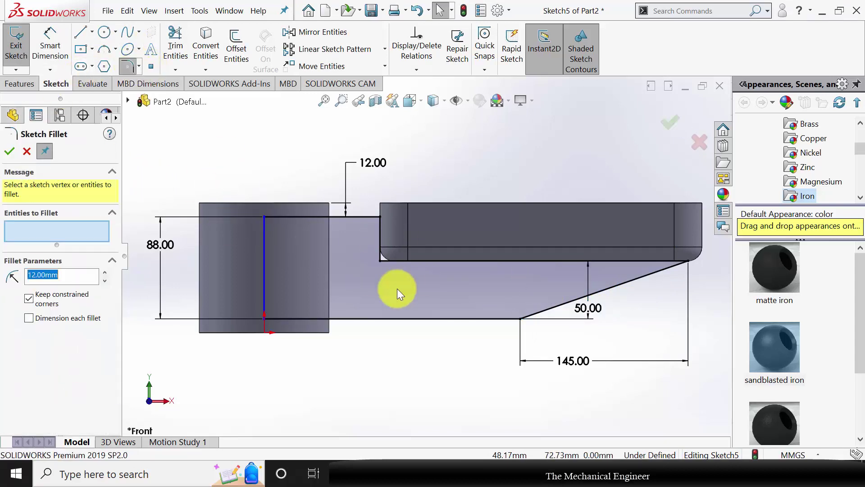
click(380, 261)
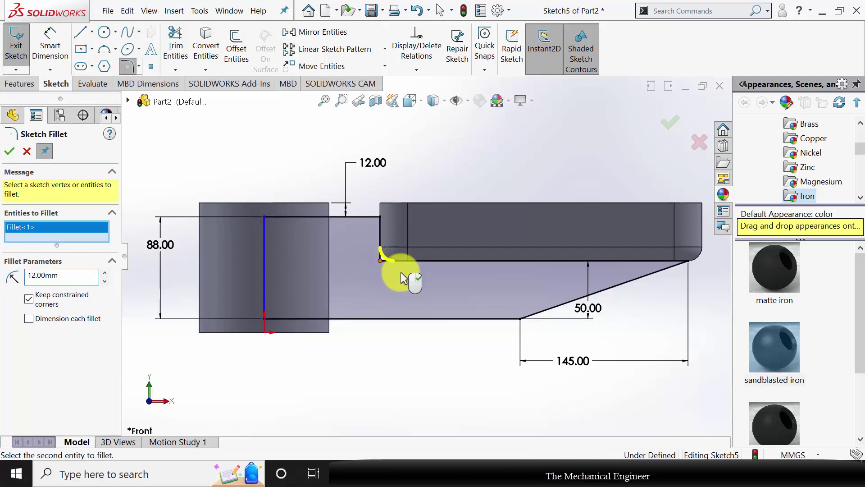
click(10, 152)
scroll(275, 272, down, 2)
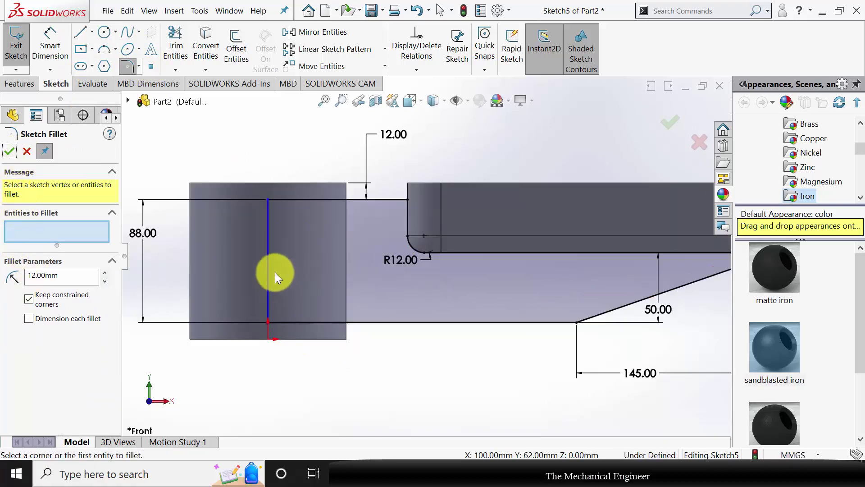
key(Escape)
- Add a vertical relation between the origin and the lower endpoint of the arm profile's line on the cylinder's axis
scroll(305, 328, down, 2)
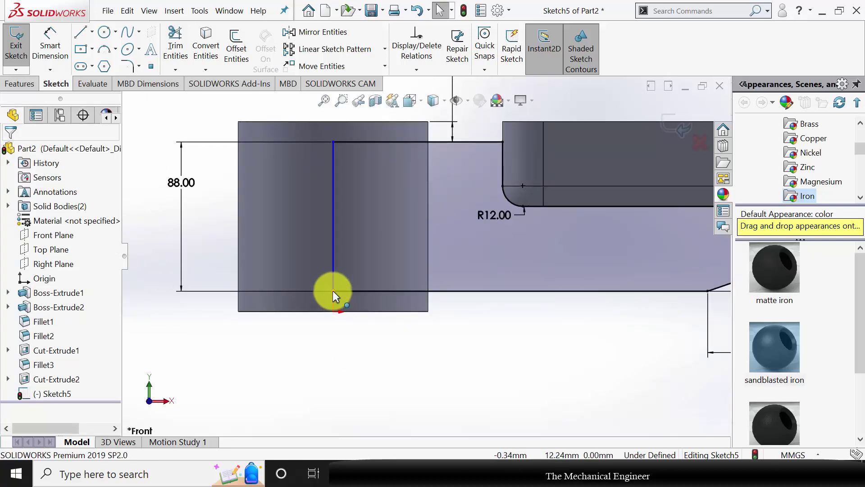
click(333, 292)
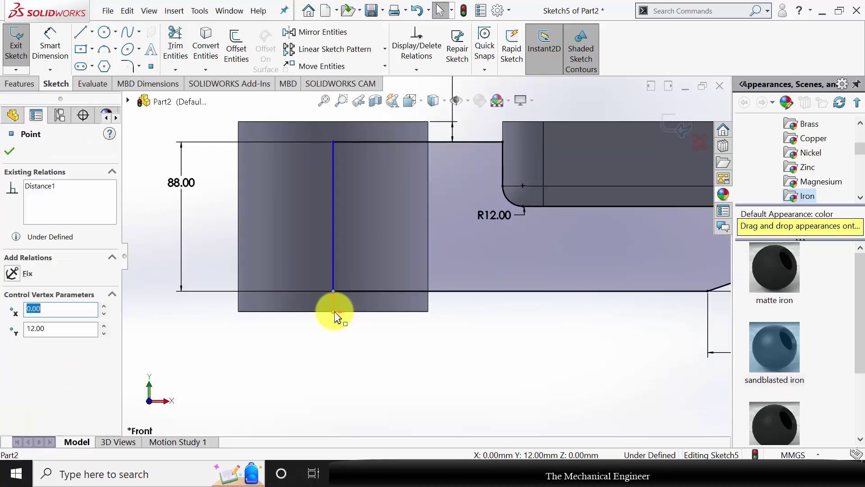
ctrl+click(334, 312)
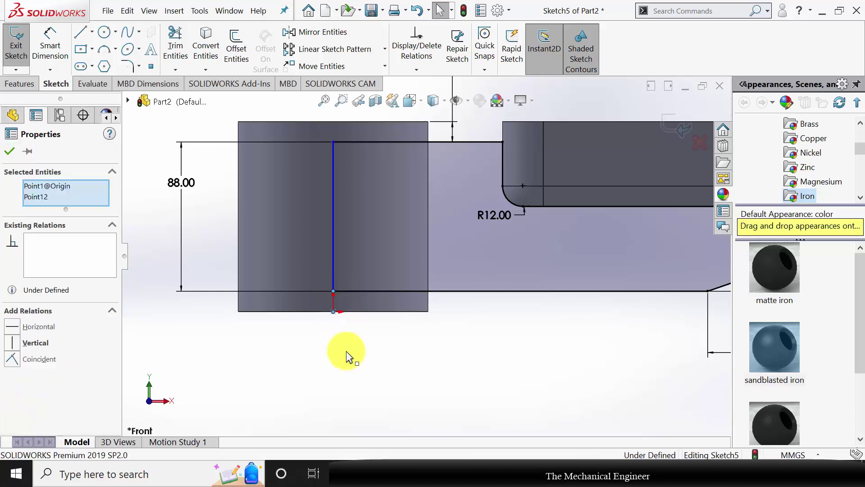
click(18, 342)
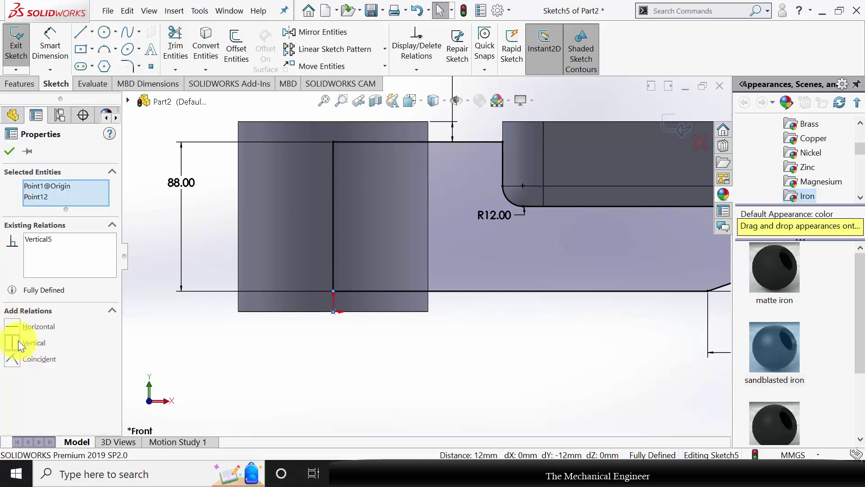
click(10, 152)
- Extrude the arm profile as a boss with the Mid Plane end condition and a depth of 50+38 mm, merging the result
scroll(475, 241, up, 4)
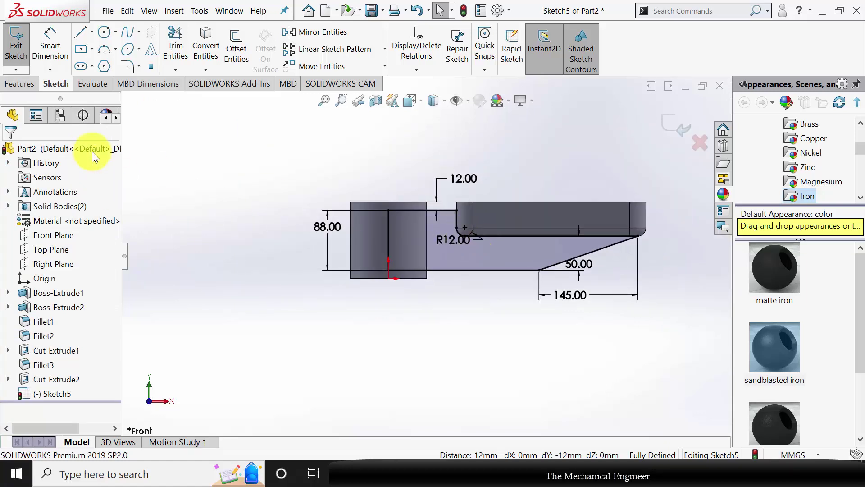
click(19, 83)
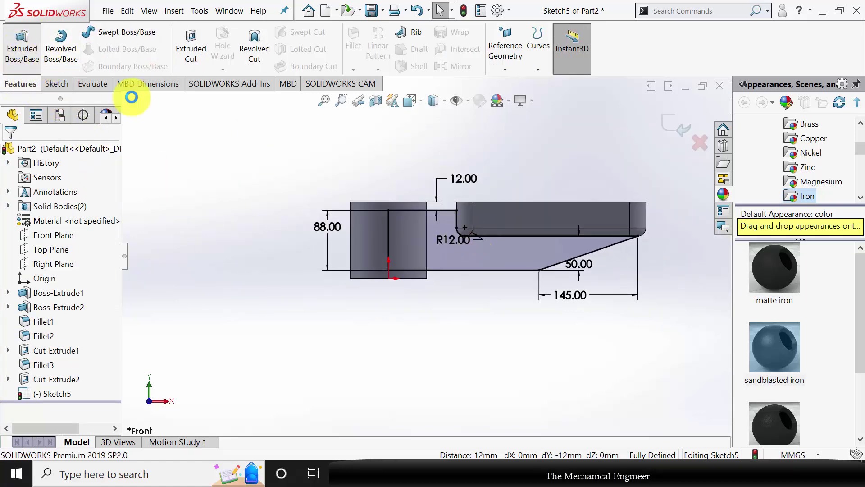
click(54, 222)
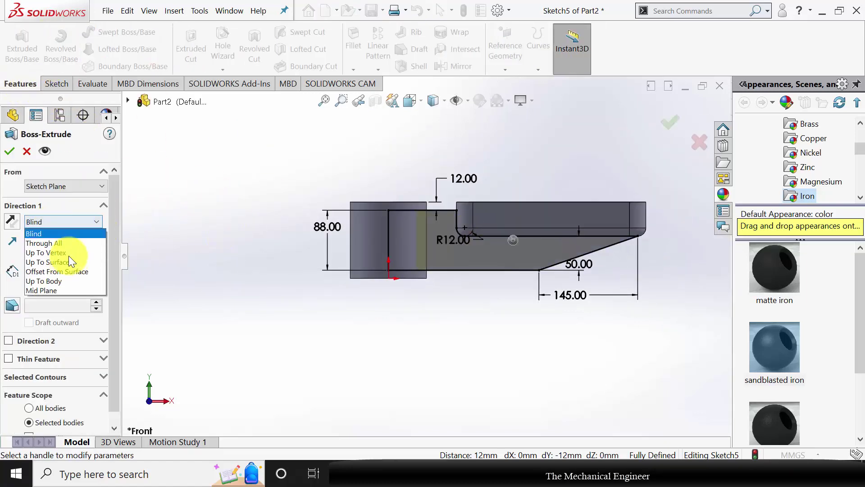
click(42, 290)
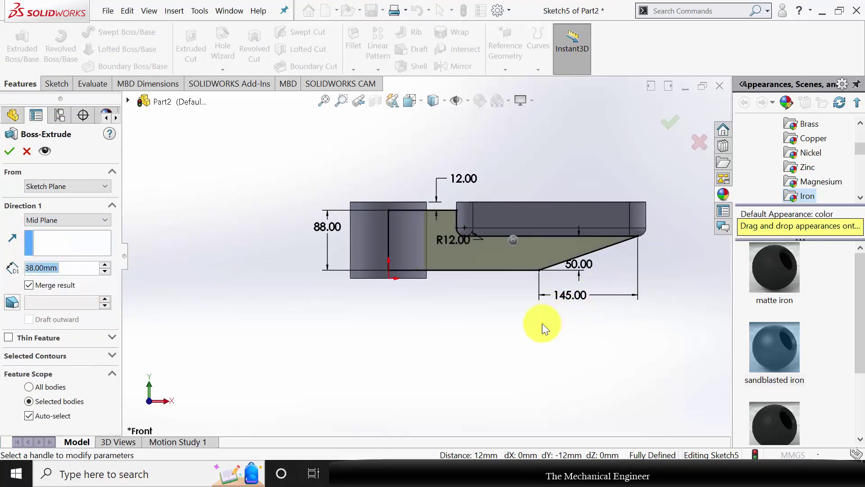
middle_drag(542, 323, 489, 370)
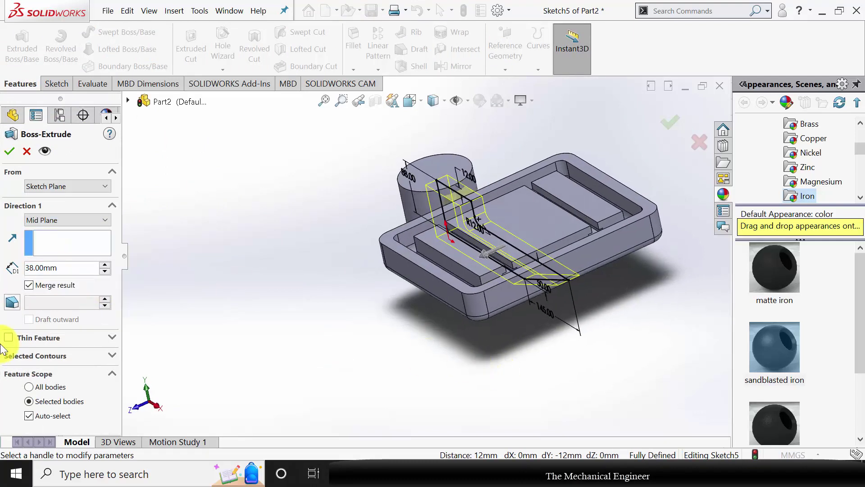
double_click(61, 267)
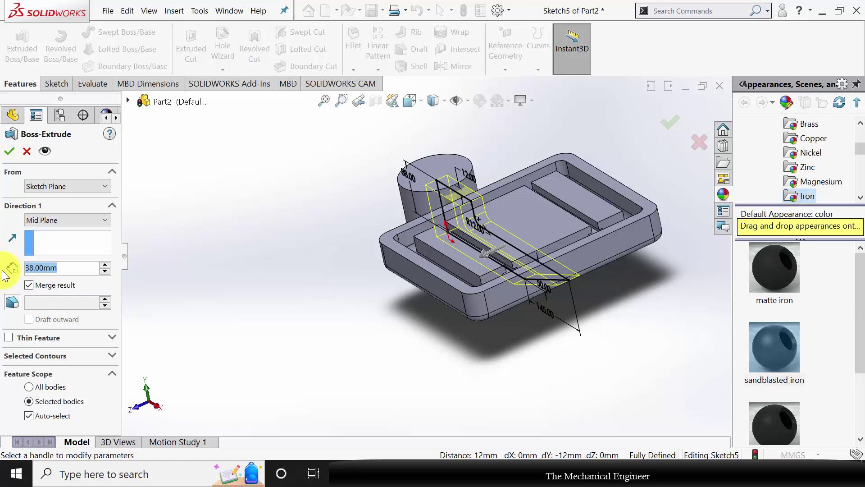
text(5)
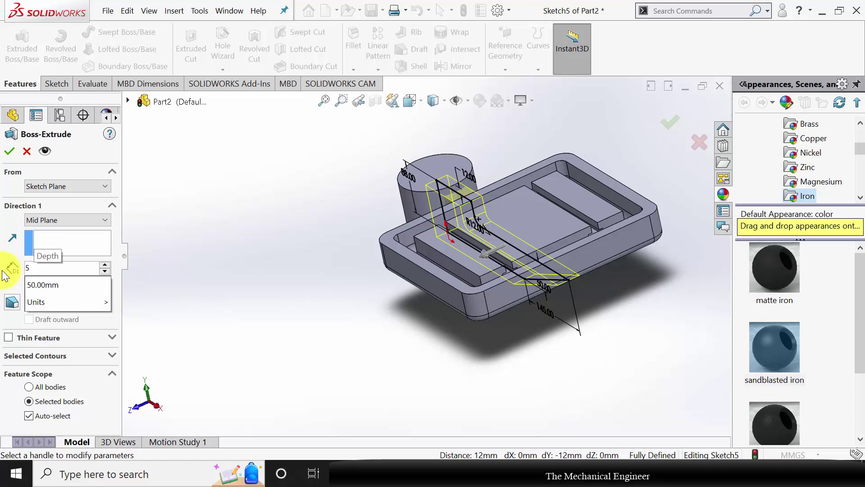
text(0+3)
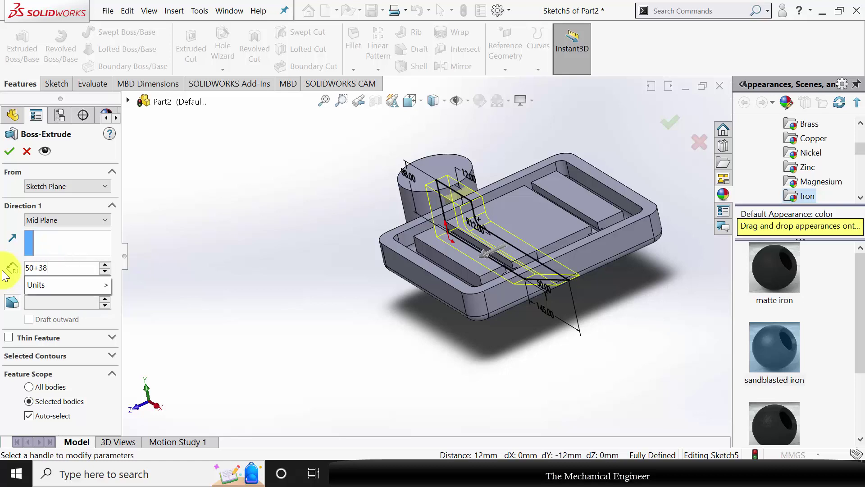
text(8)
key(Return)
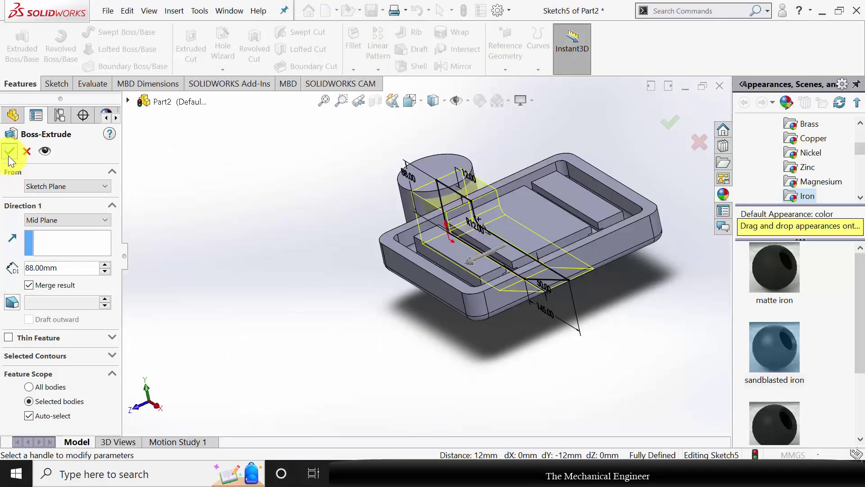
click(9, 152)
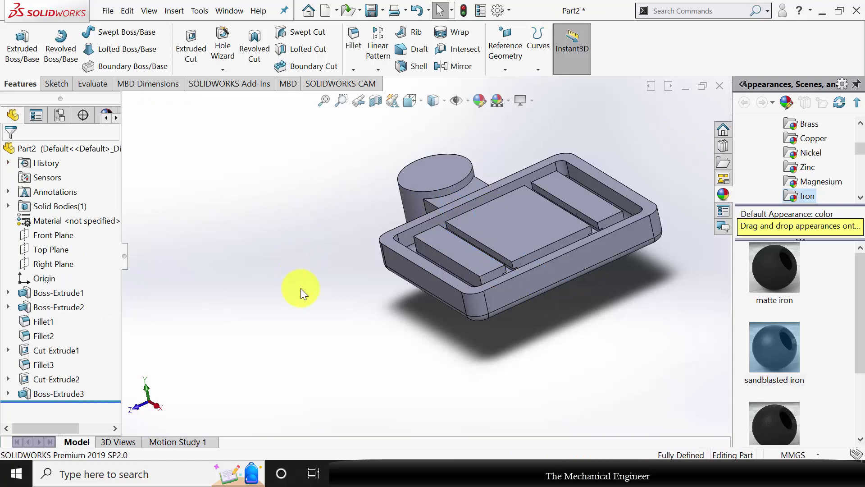
- Start a new sketch on the Front Plane
middle_drag(305, 285, 2, 321)
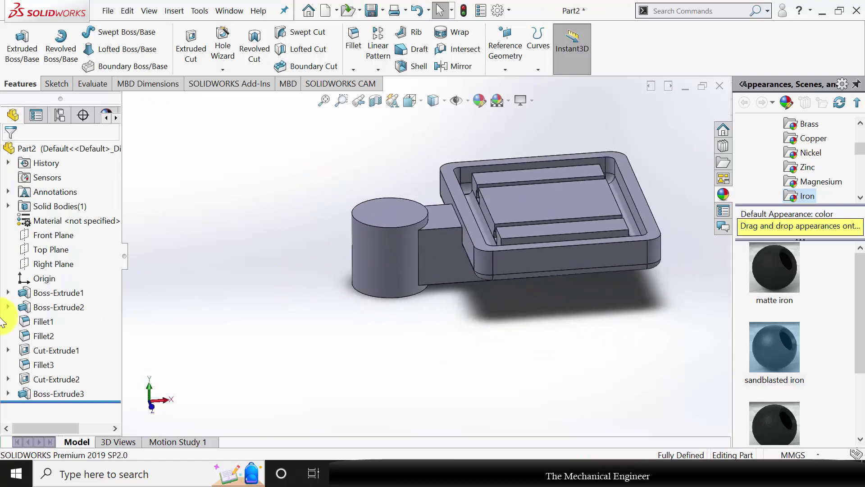
click(37, 234)
click(48, 217)
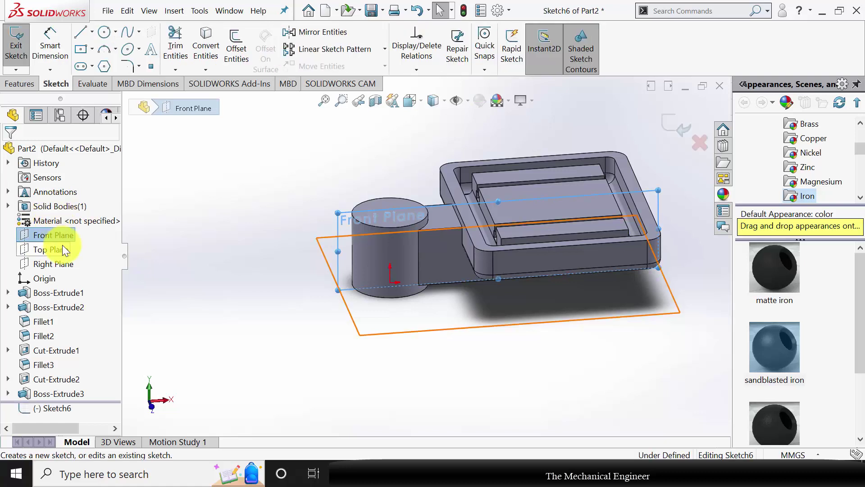
scroll(193, 227, down, 3)
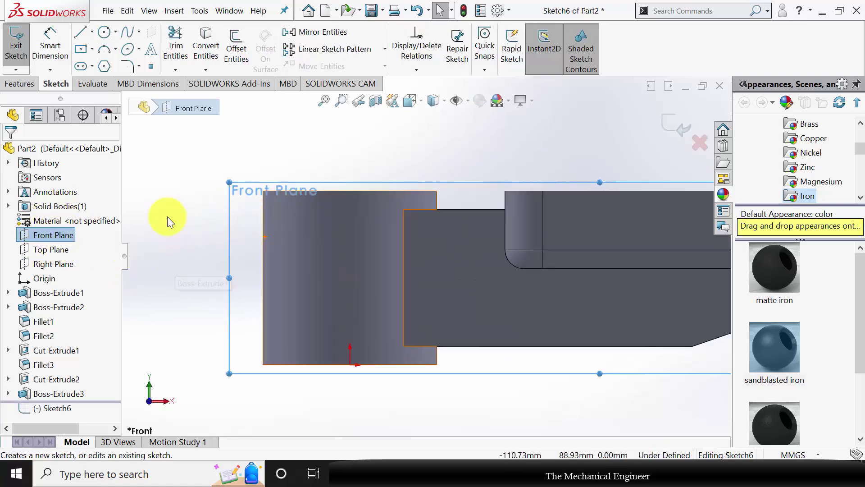
scroll(402, 217, up, 1)
scroll(243, 208, down, 2)
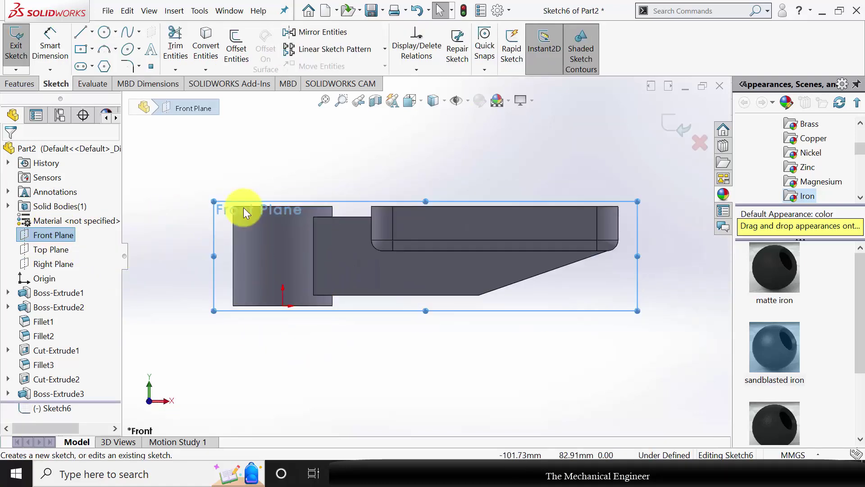
- Draw a closed rectangle of lines, about 119 mm wide and 84 mm high, from near the cylinder's axis outward on the side opposite the arm
click(90, 31)
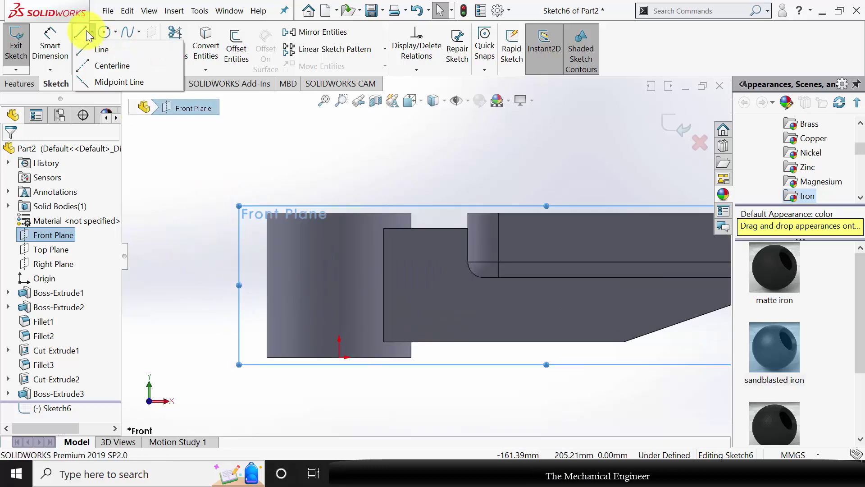
click(83, 29)
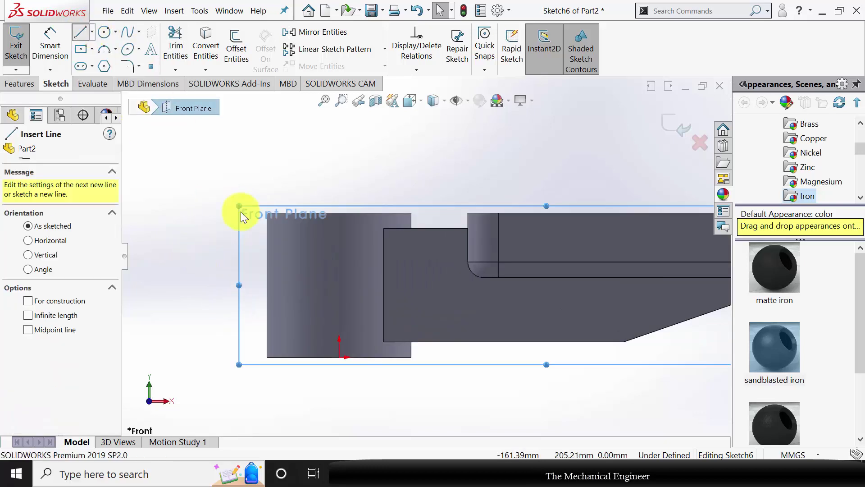
click(339, 233)
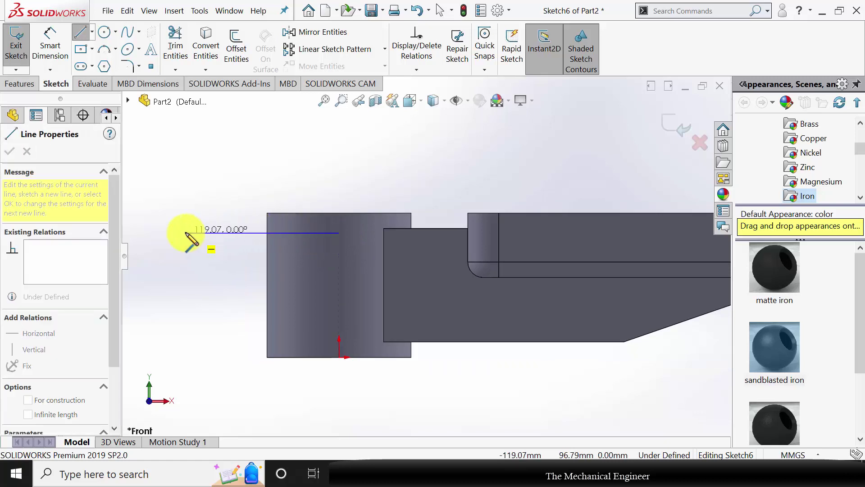
click(187, 233)
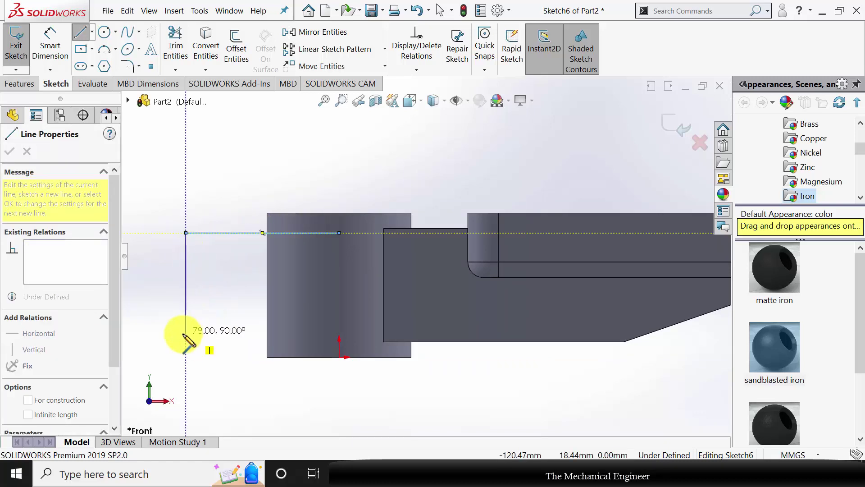
click(186, 341)
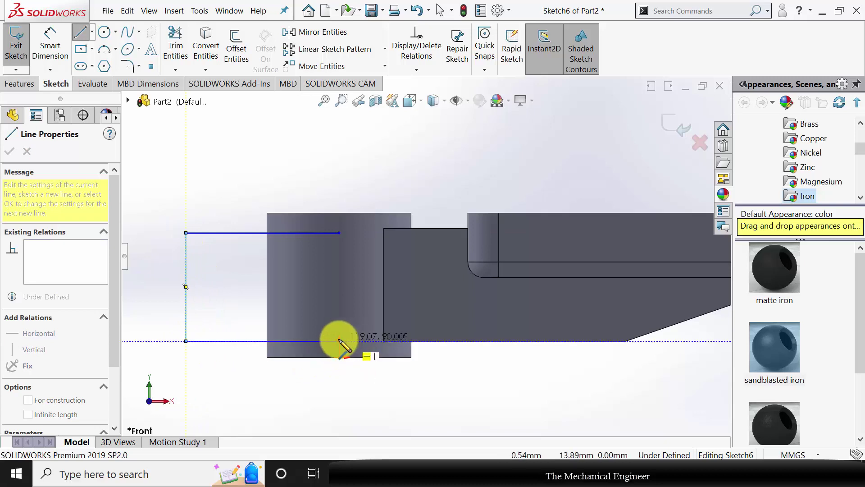
double_click(339, 341)
click(339, 233)
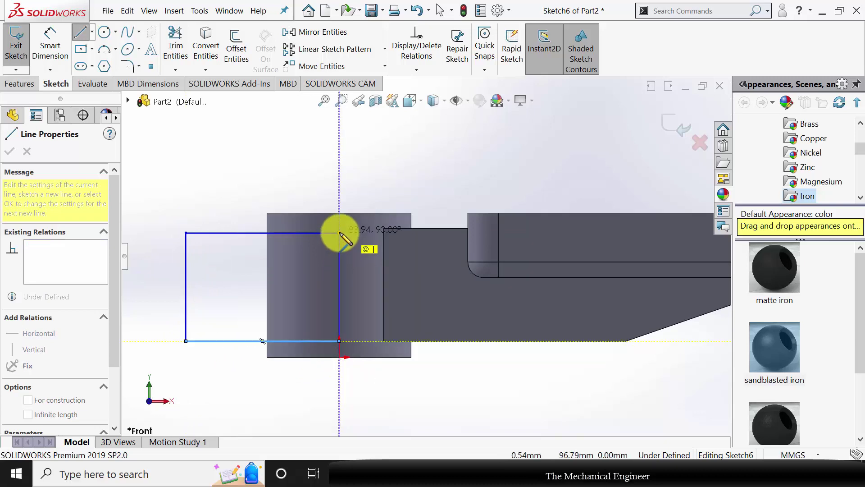
click(339, 341)
key(Escape)
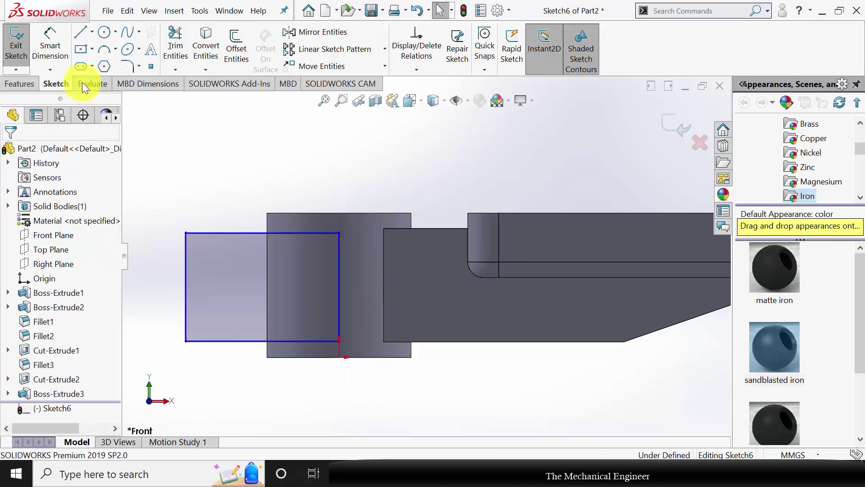
- Dimension the rectangle's outer vertical line to 50+38 mm
click(54, 41)
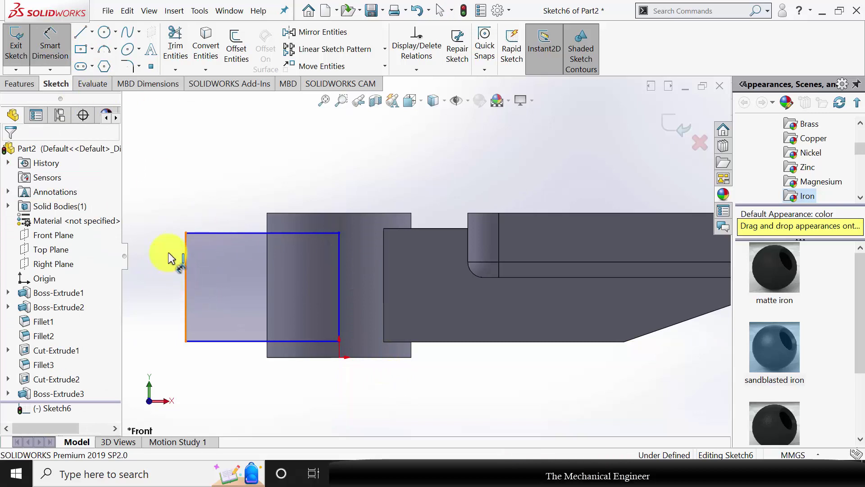
click(186, 273)
click(155, 248)
text(50+)
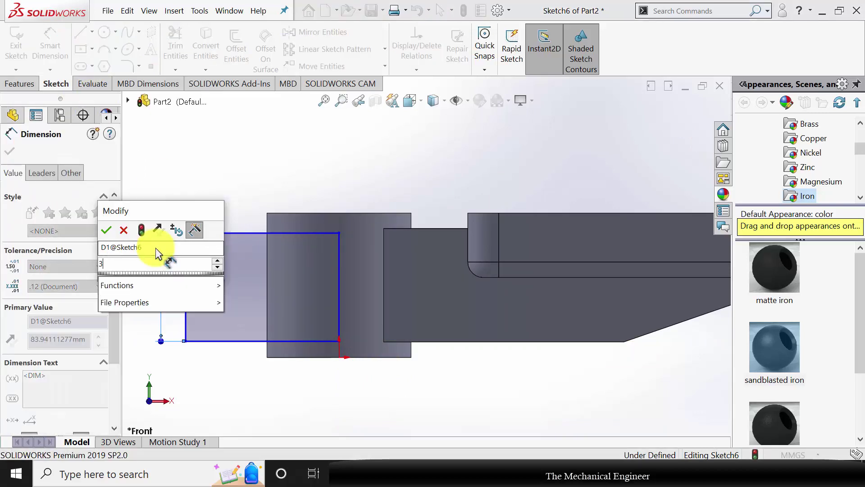
text(38)
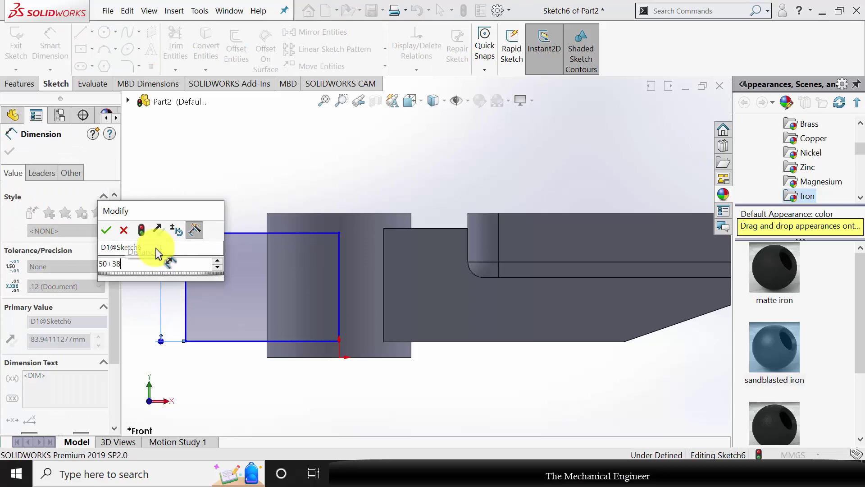
key(Return)
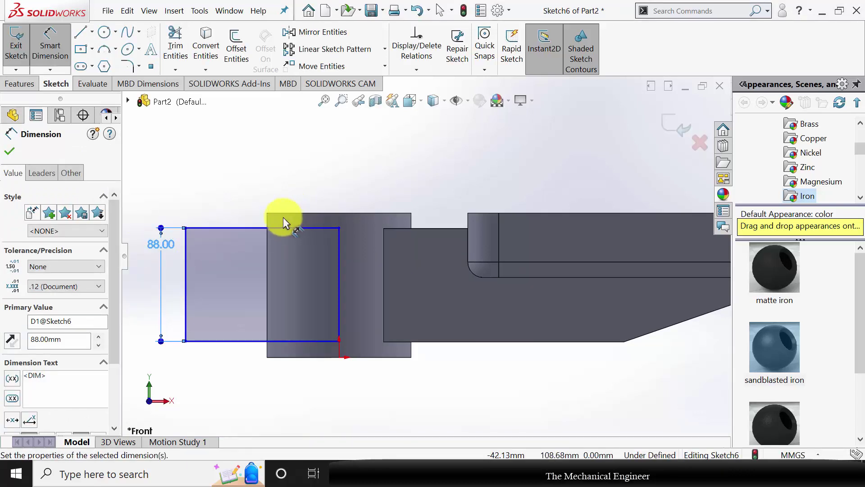
- Dimension the gap between the cylinder's top edge and the rectangle's top line to 12 mm
click(281, 230)
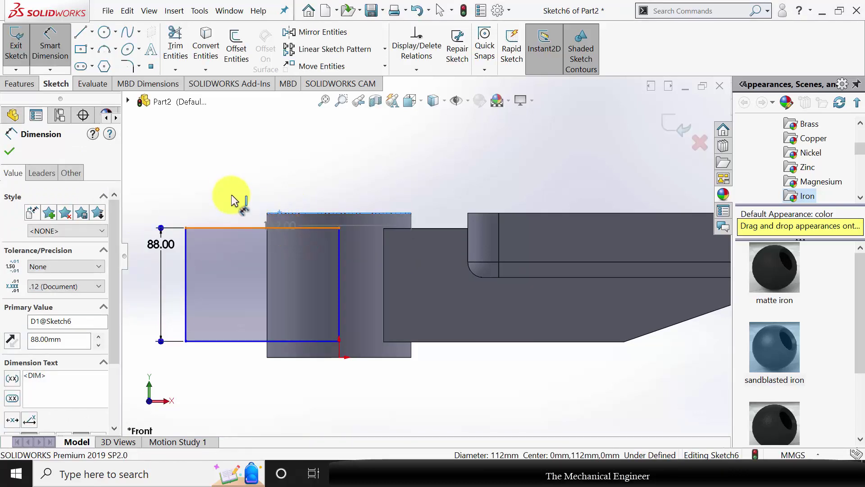
click(229, 187)
text(12)
key(Return)
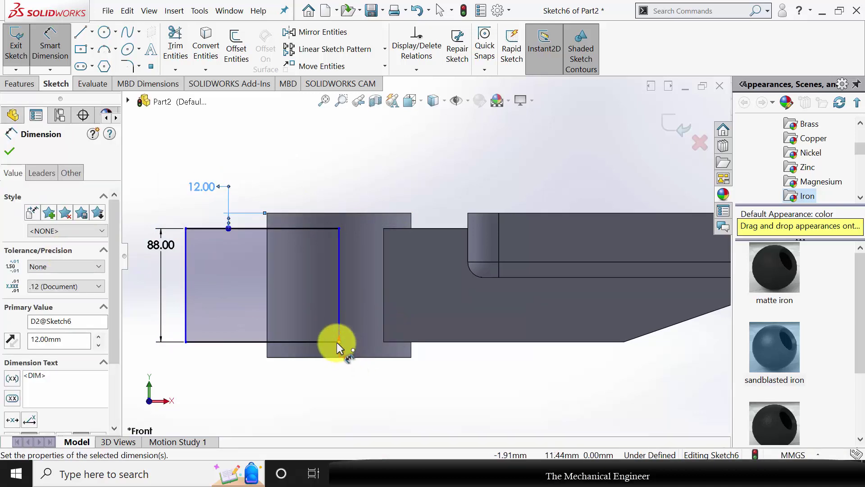
key(Escape)
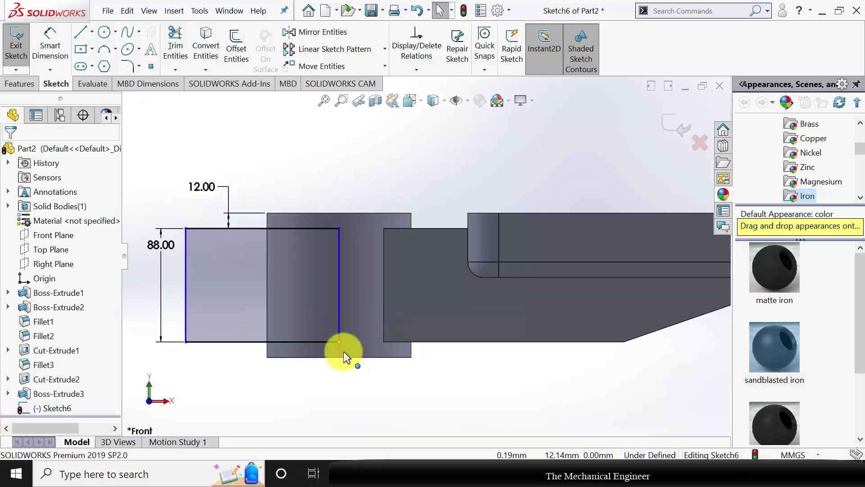
- Add a Vertical relation between the rectangle's lower inner corner and the origin
click(340, 355)
click(357, 399)
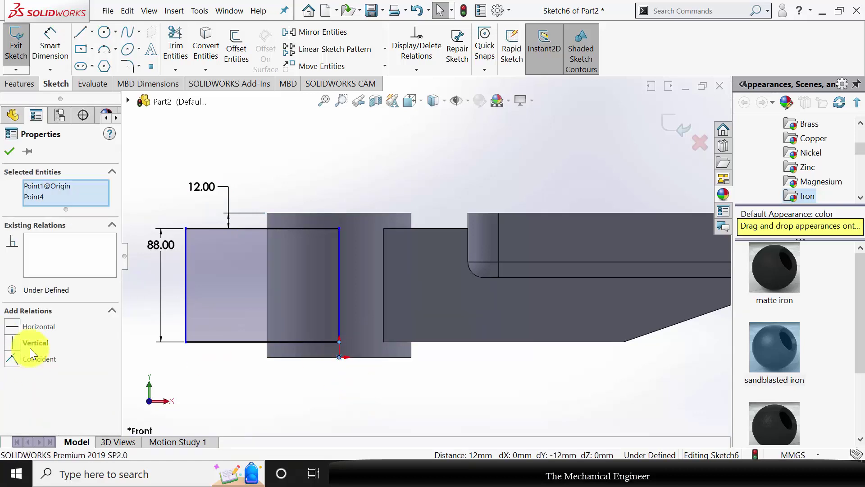
click(14, 342)
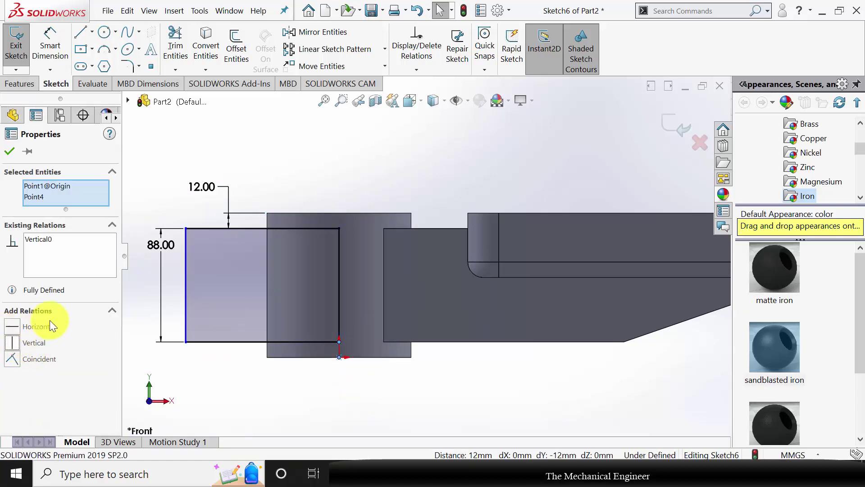
click(10, 154)
- Dimension the rectangle's bottom line to 88 mm
click(50, 45)
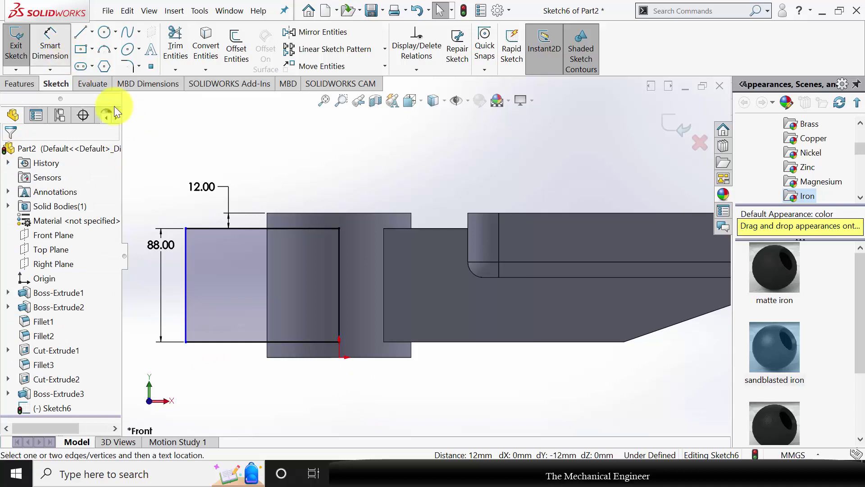
click(222, 342)
click(242, 396)
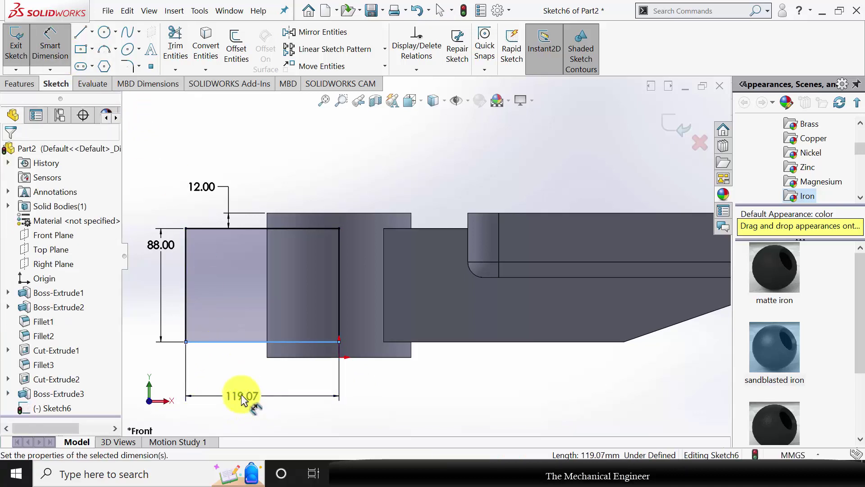
text(88)
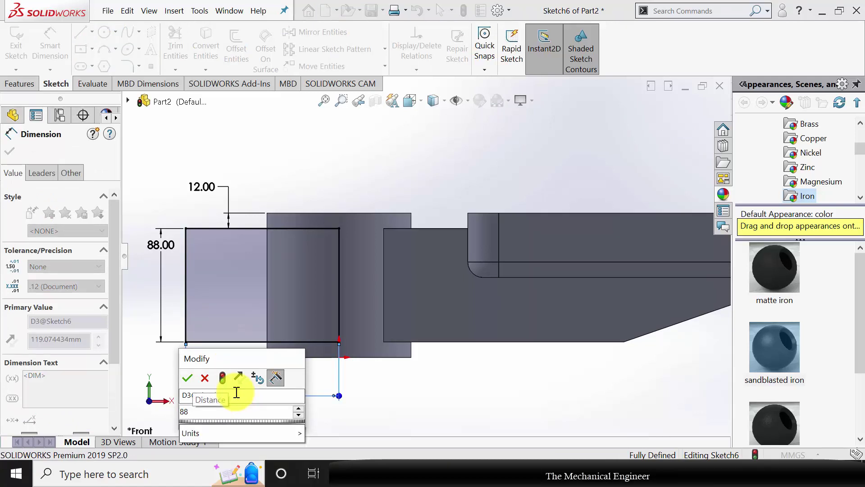
key(Return)
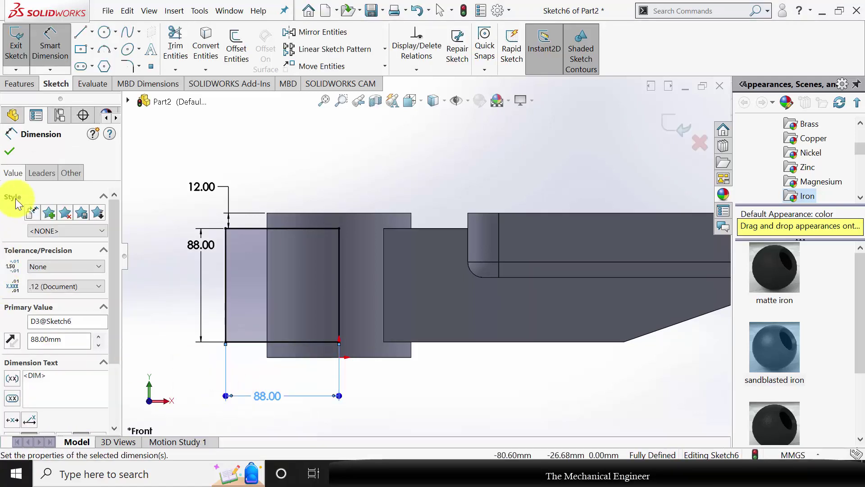
click(10, 152)
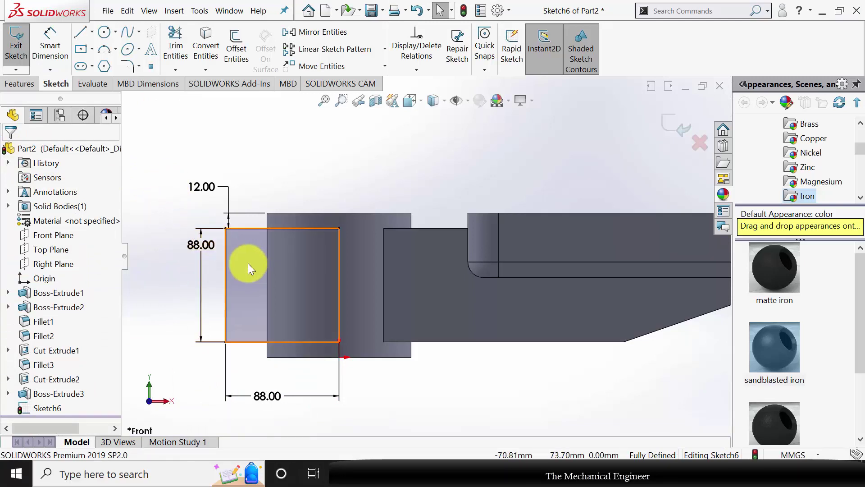
- Draw two circles about 11 mm in diameter, one above the other, in the rectangle's area outside the cylinder
click(104, 32)
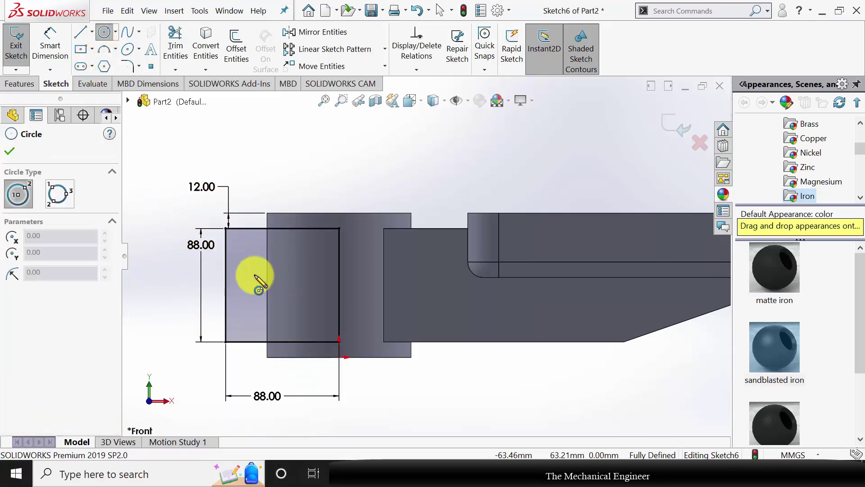
click(244, 257)
click(250, 263)
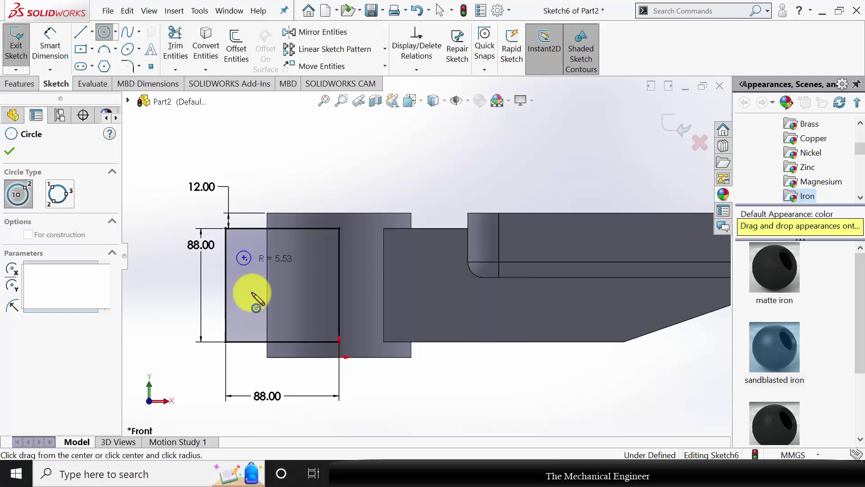
click(244, 314)
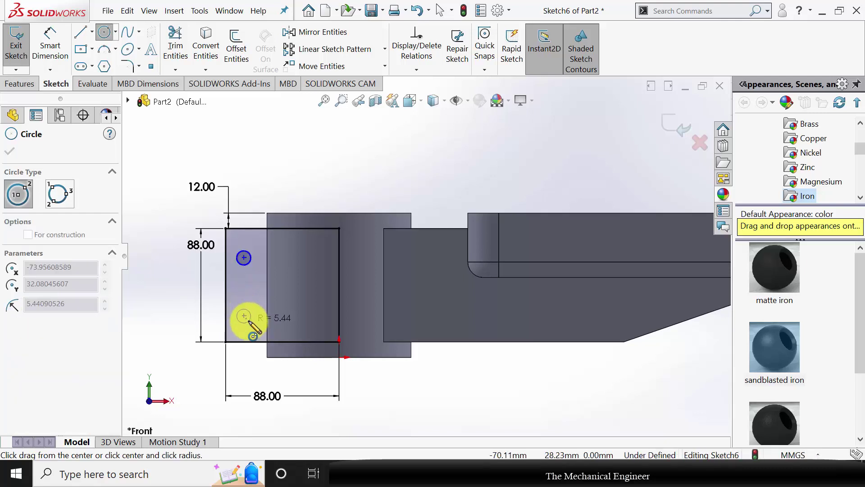
click(249, 322)
key(Escape)
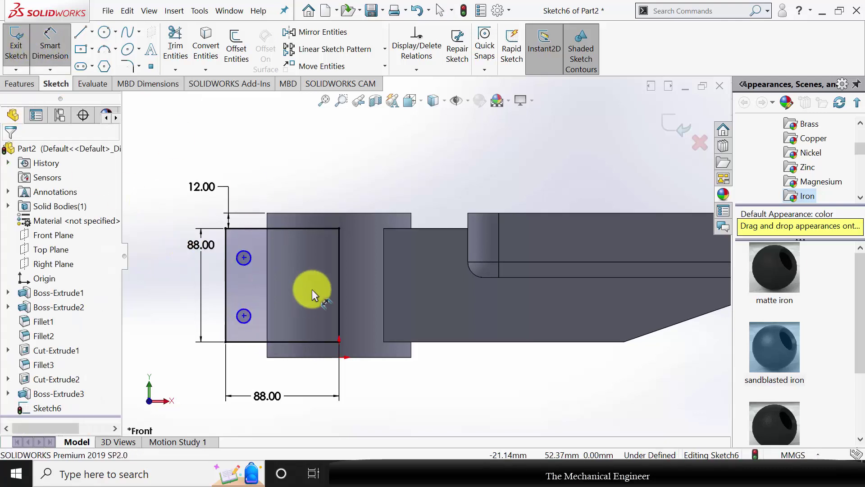
- Dimension the diameters of the upper and lower circles to 11 mm each
click(249, 264)
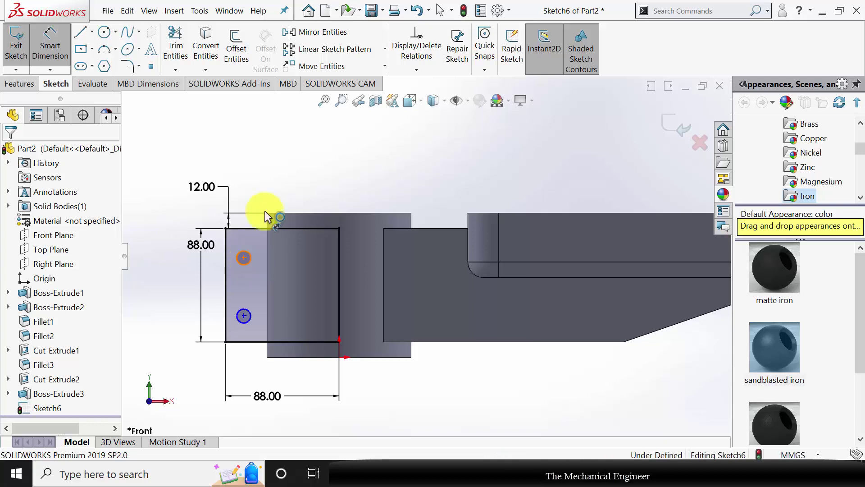
click(281, 174)
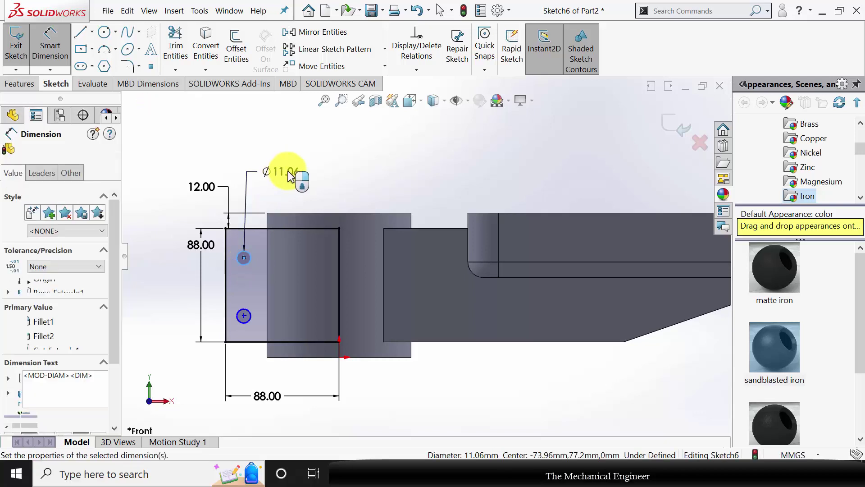
text(11)
key(Return)
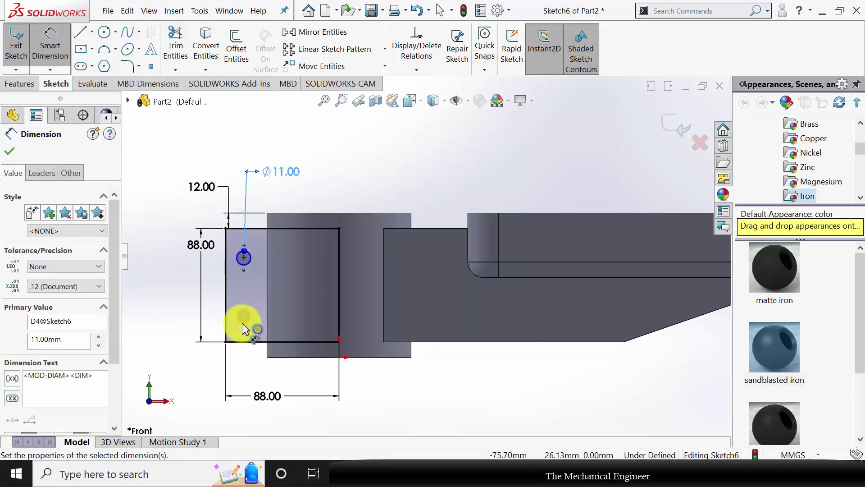
click(242, 323)
click(247, 380)
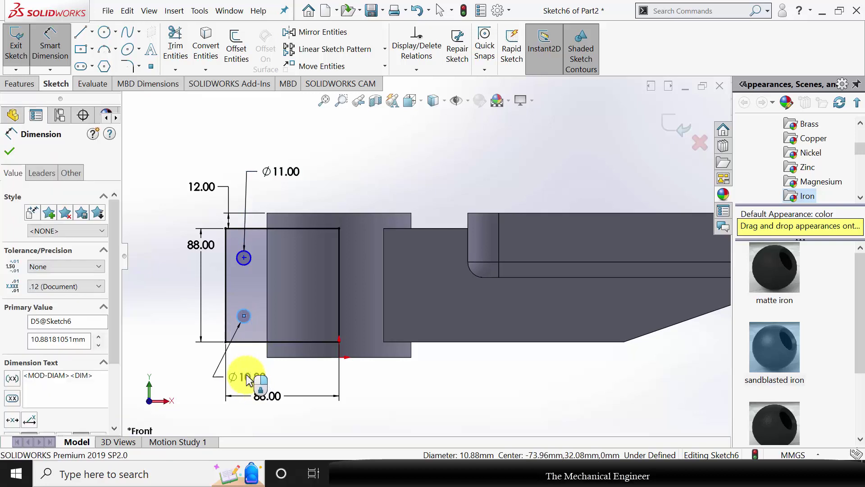
text(11)
key(Return)
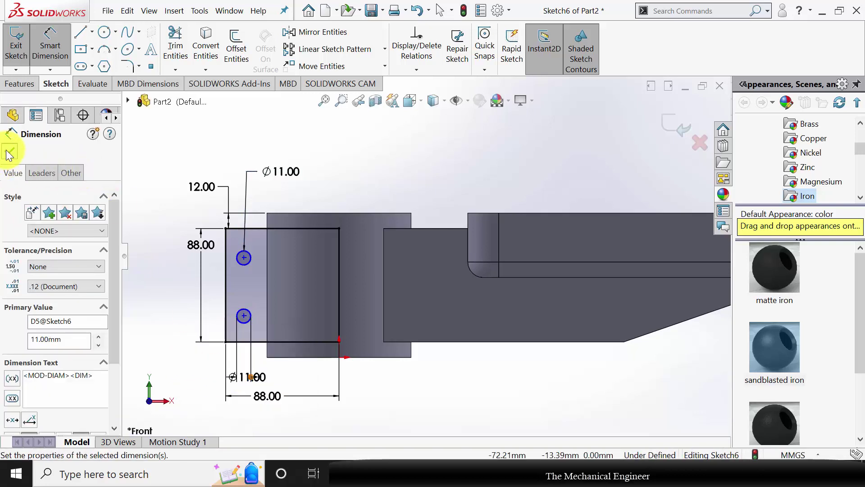
click(9, 153)
- Dimension the horizontal distance from the upper circle's centre to the origin to 68 mm
click(245, 259)
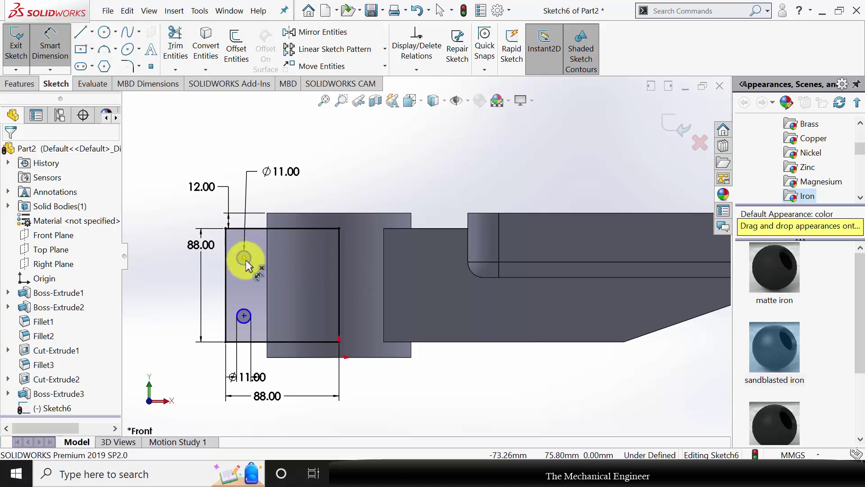
click(342, 356)
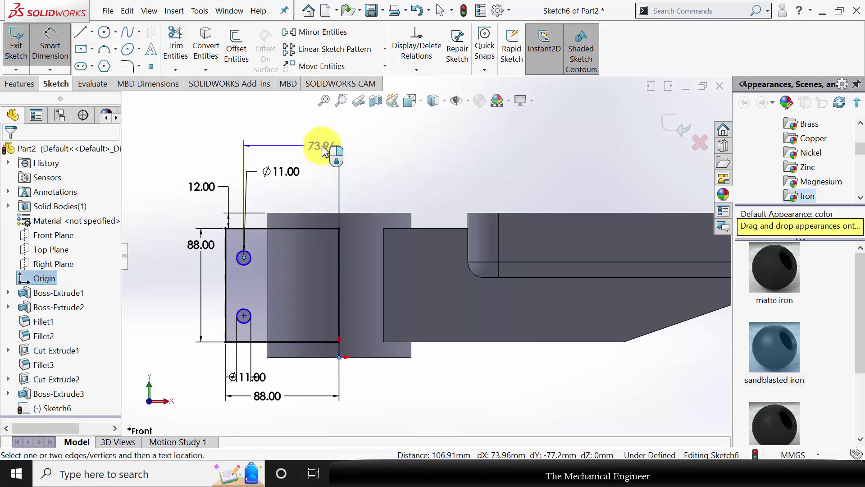
click(331, 150)
text(68)
key(Return)
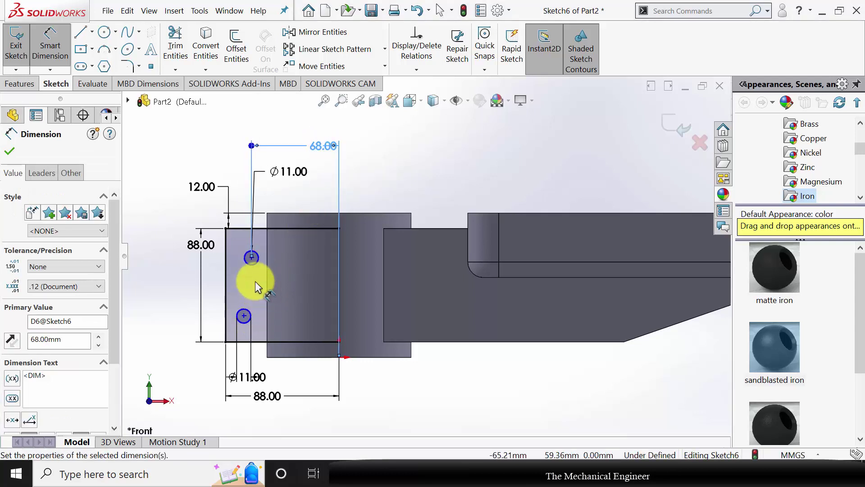
- Dimension the vertical distance between the two circle centres to 50 mm
click(252, 258)
click(243, 316)
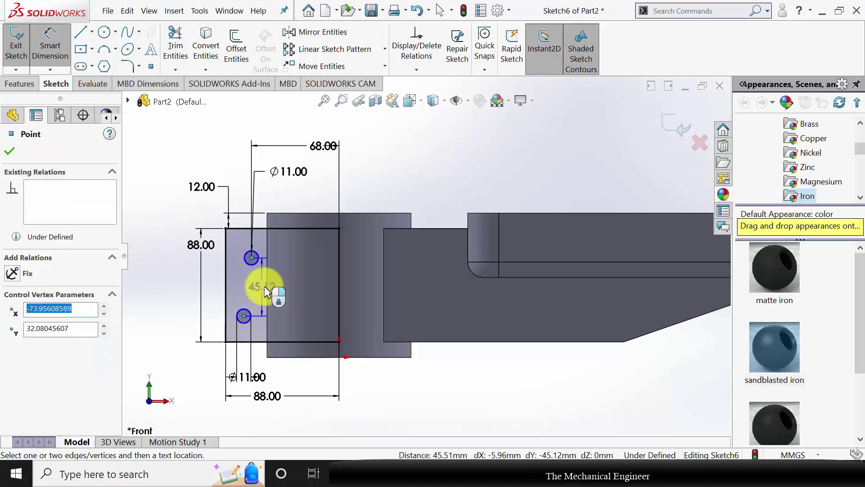
click(271, 286)
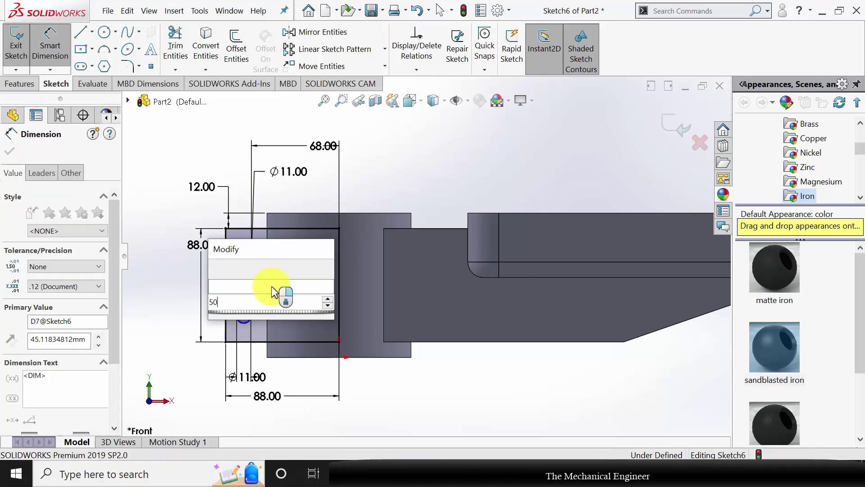
text(50)
key(Return)
key(Escape)
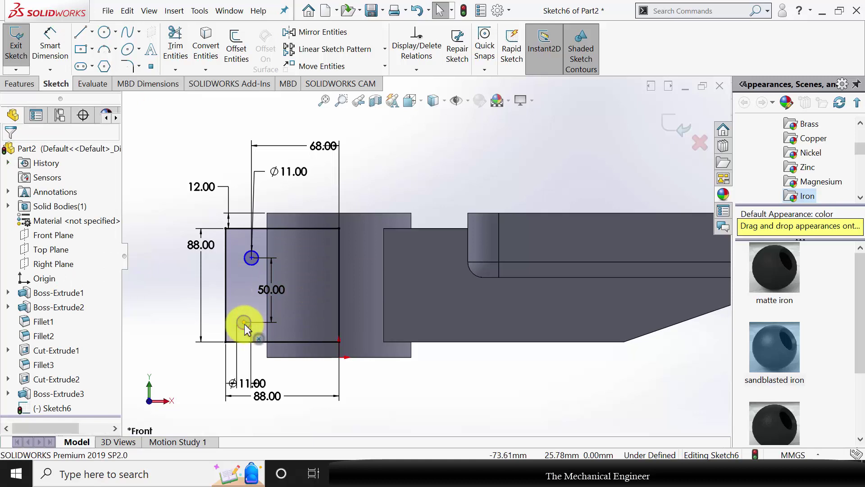
- Align the two circle centres with a Vertical relation
click(244, 322)
ctrl+click(252, 258)
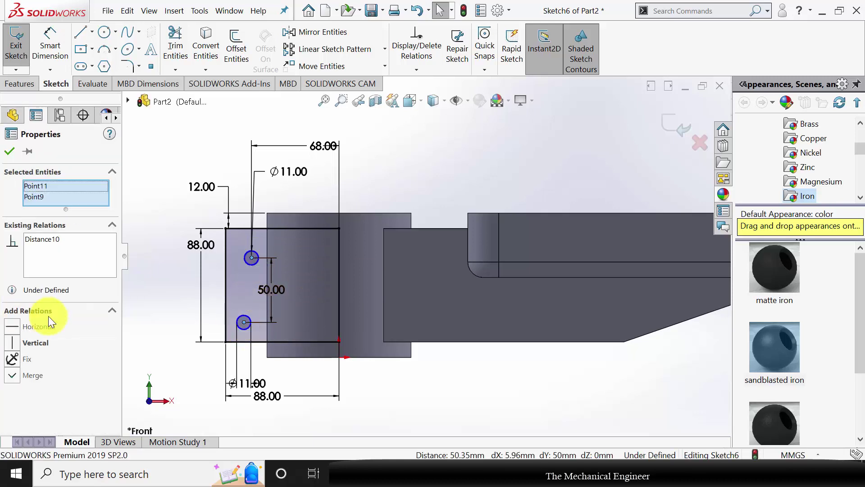
click(14, 343)
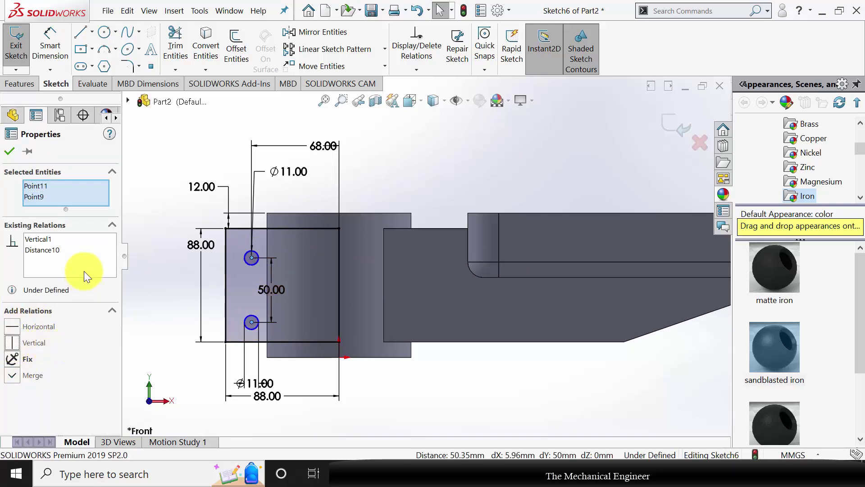
click(10, 152)
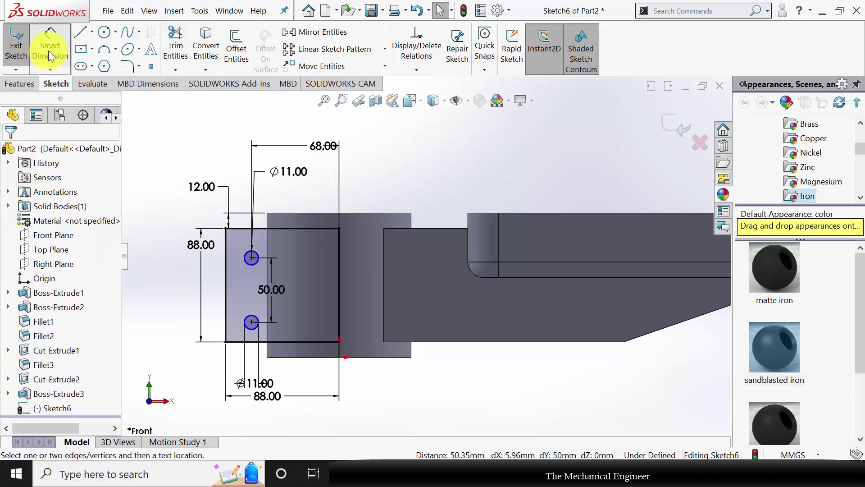
- Dimension the distance from the lower circle's centre to the rectangle's bottom line to 19 mm
click(49, 54)
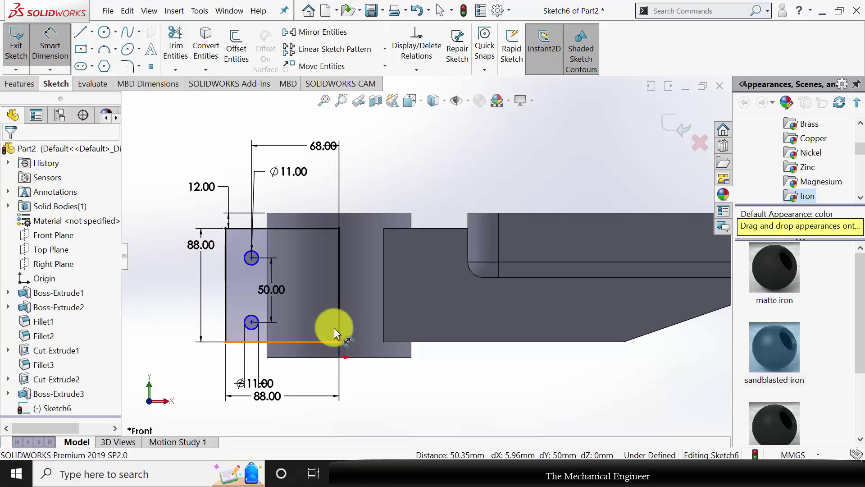
click(253, 321)
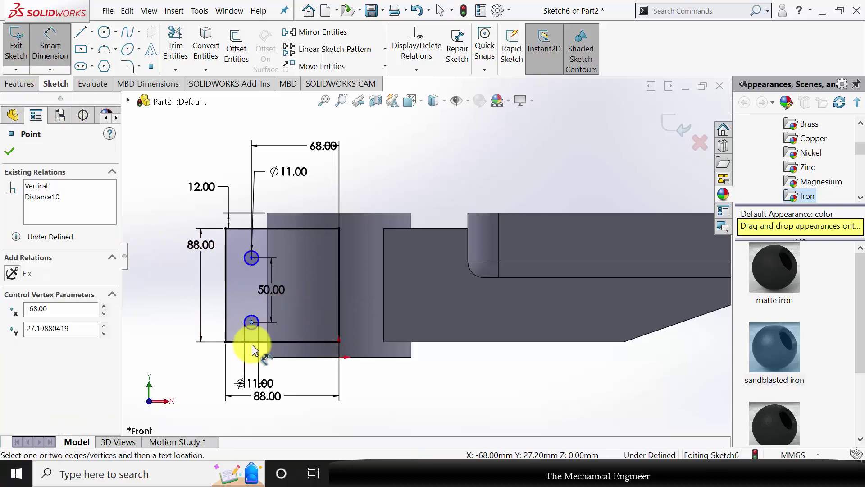
click(251, 342)
click(163, 331)
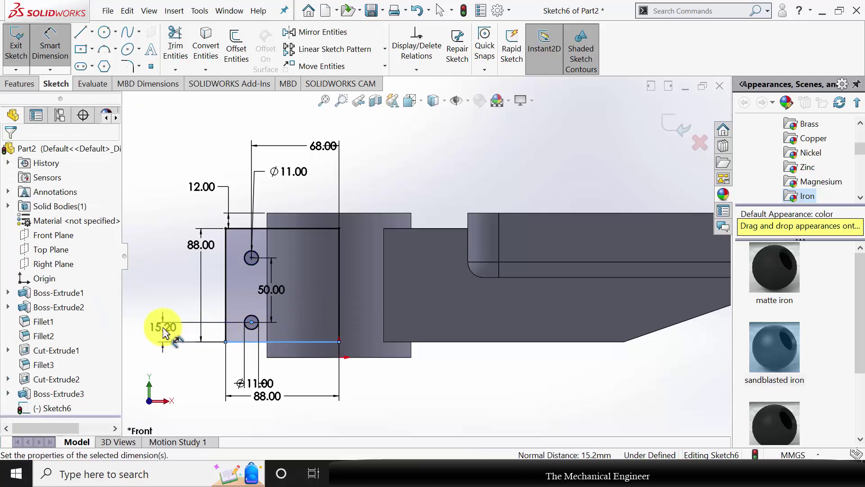
text(19)
key(Return)
key(Escape)
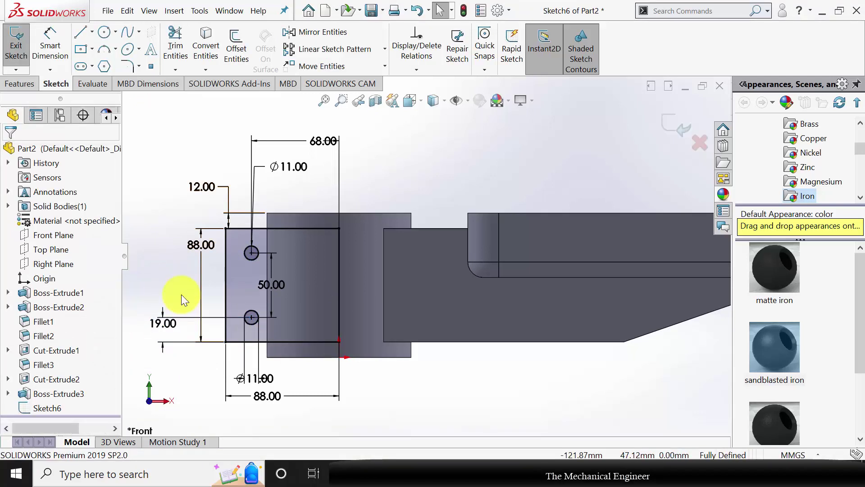
- Extrude the rectangle with its two holes as a Mid Plane boss 76 mm deep, merged with the cylinder
click(4, 83)
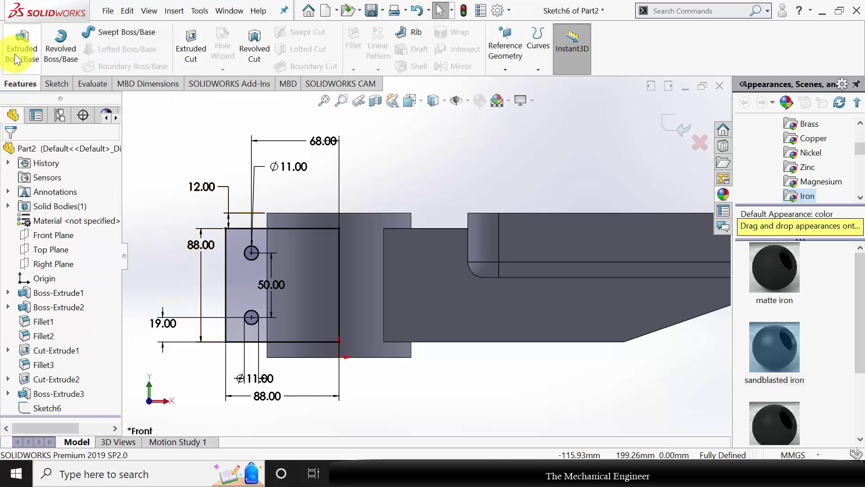
key(e)
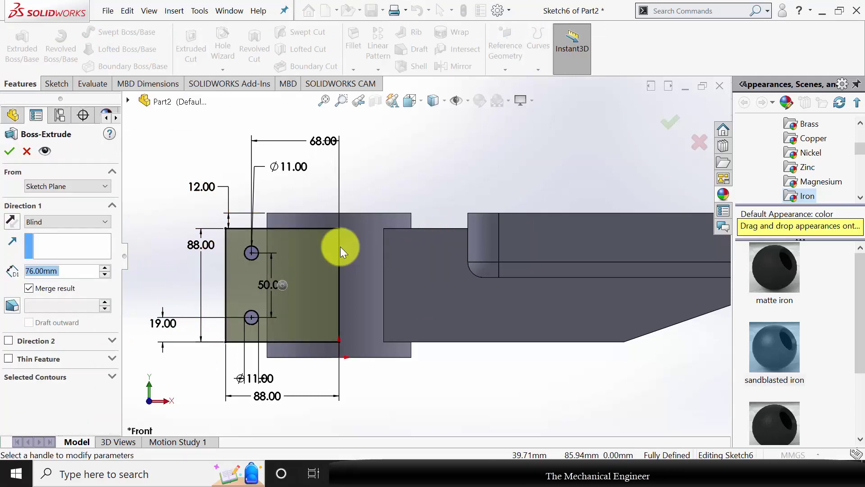
click(52, 227)
click(68, 290)
scroll(369, 299, up, 2)
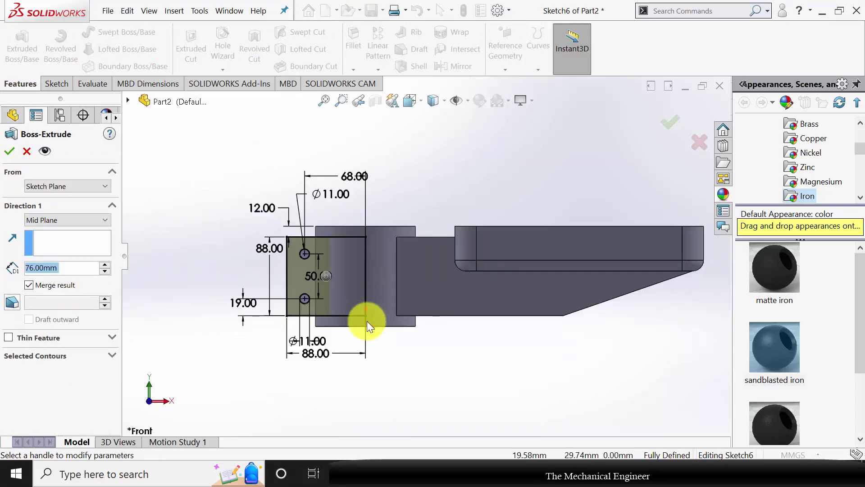
middle_drag(367, 321, 351, 350)
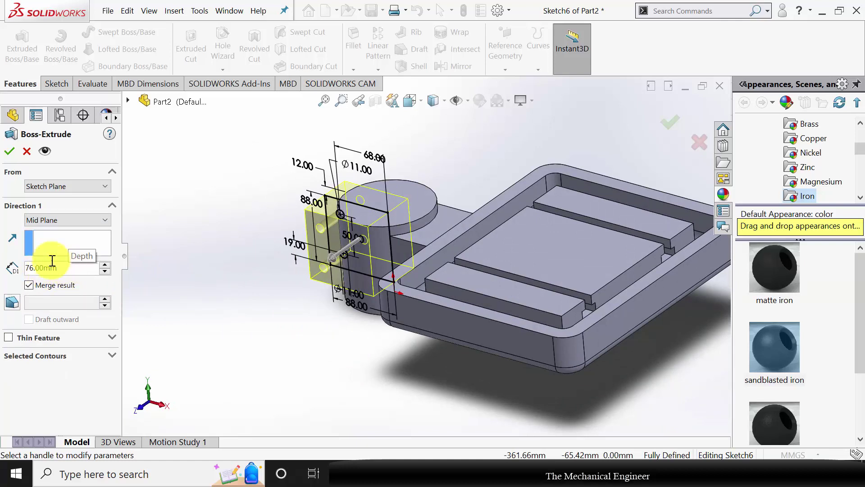
click(10, 149)
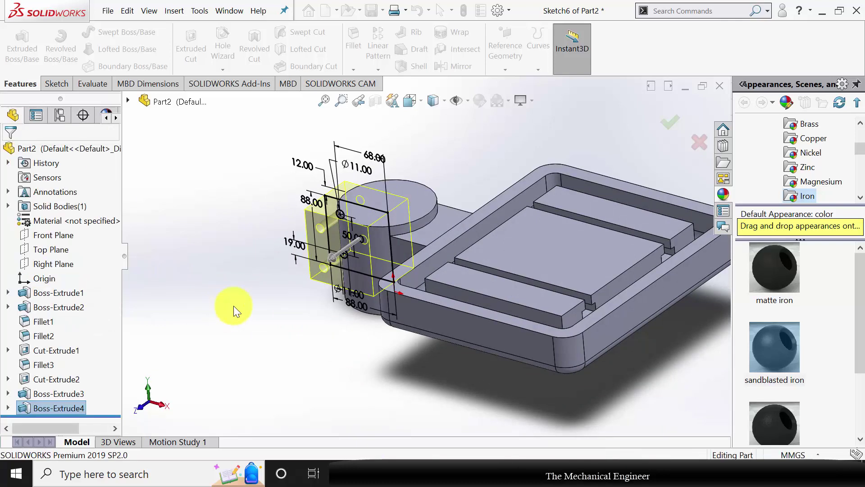
middle_drag(301, 342, 579, 347)
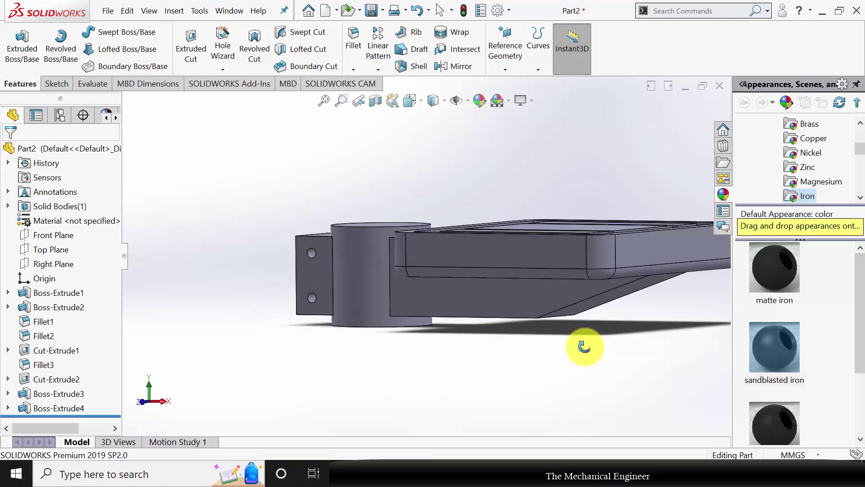
- Create a reference plane offset 82 mm from the Right Plane toward the block, checking the offset against the drill table drawing in PowerPoint
click(504, 61)
click(520, 83)
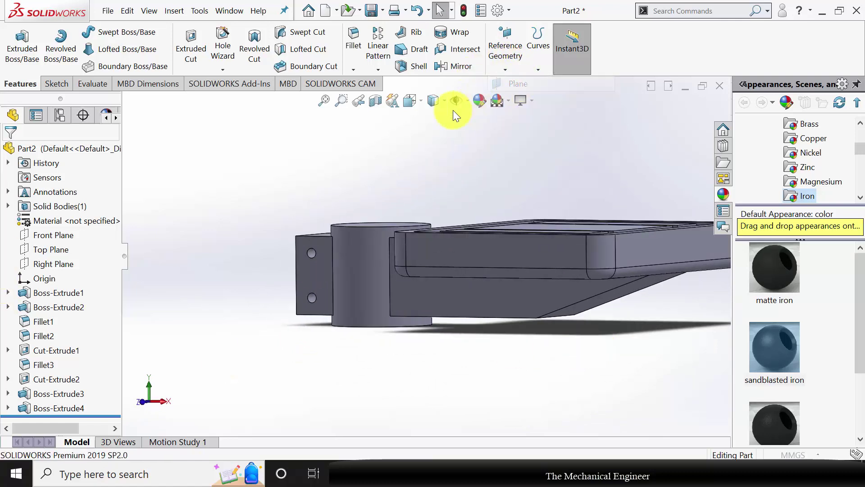
middle_drag(217, 177, 168, 129)
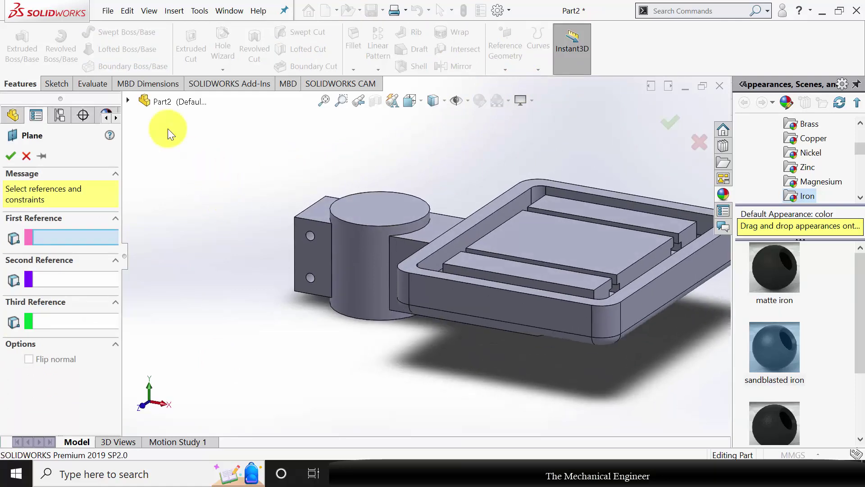
click(128, 100)
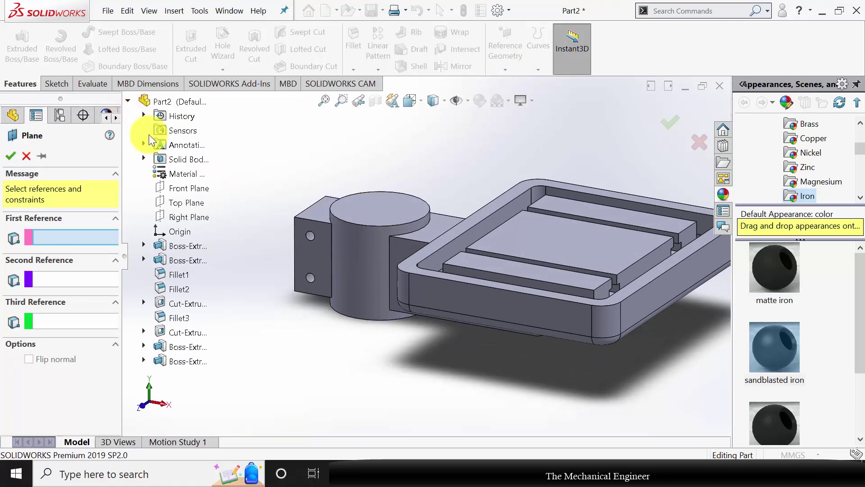
click(195, 216)
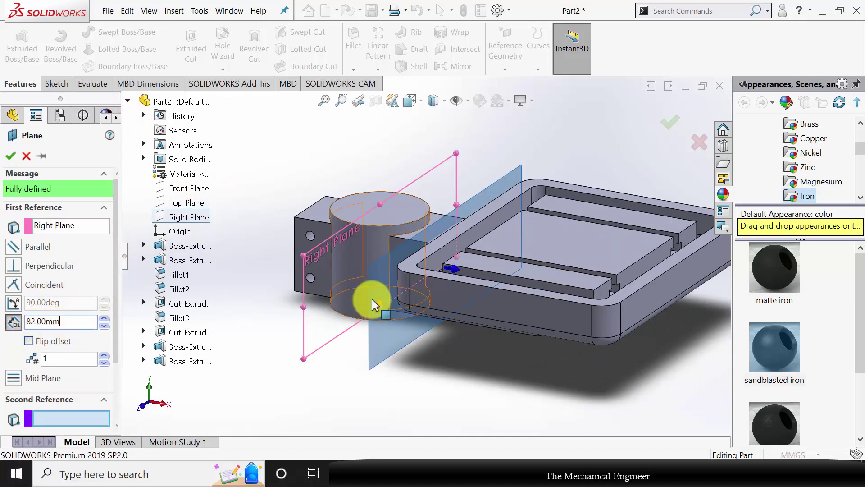
middle_drag(396, 377, 325, 332)
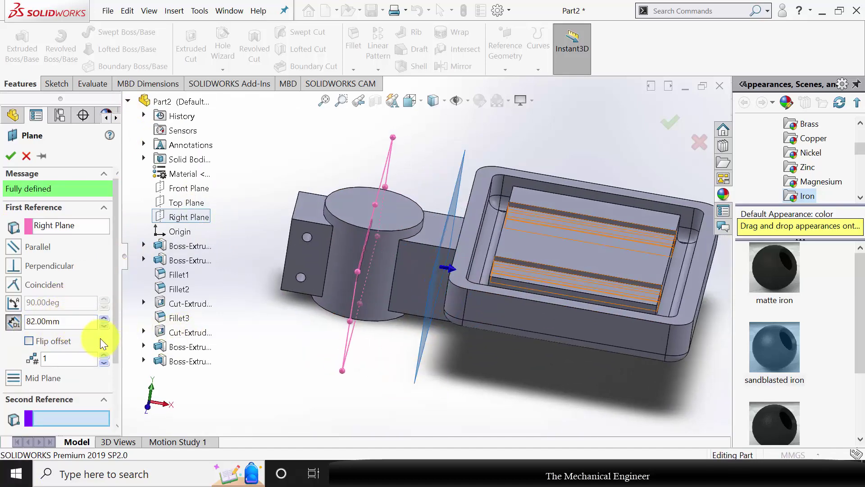
click(456, 473)
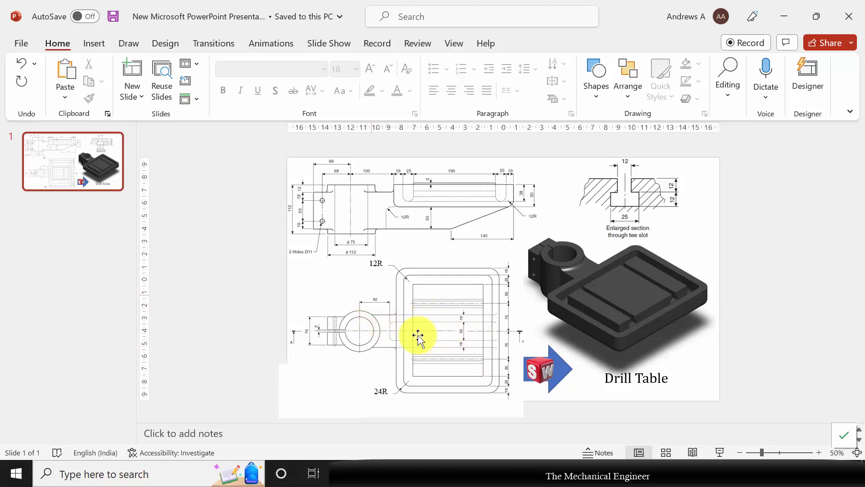
click(444, 471)
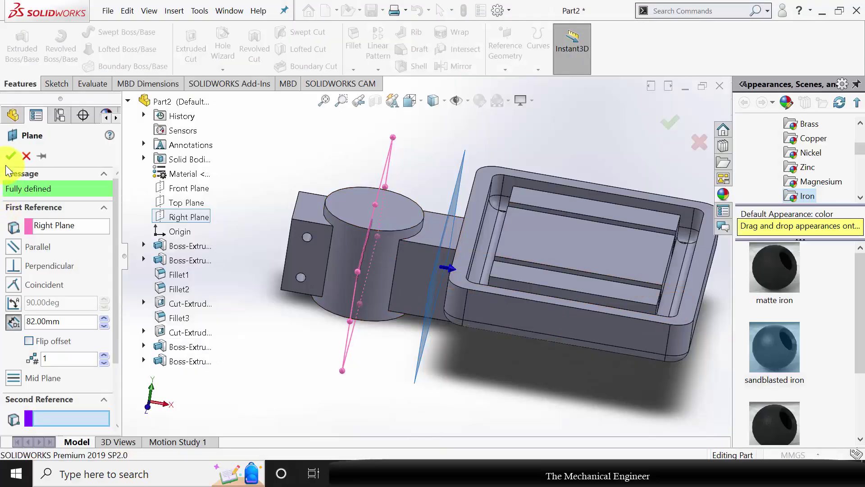
key(Return)
- Sketch a corner rectangle about 55 mm wide on the new offset plane, spanning the arm's height from its underside to the block's underside
middle_drag(387, 372, 397, 349)
click(397, 349)
click(443, 314)
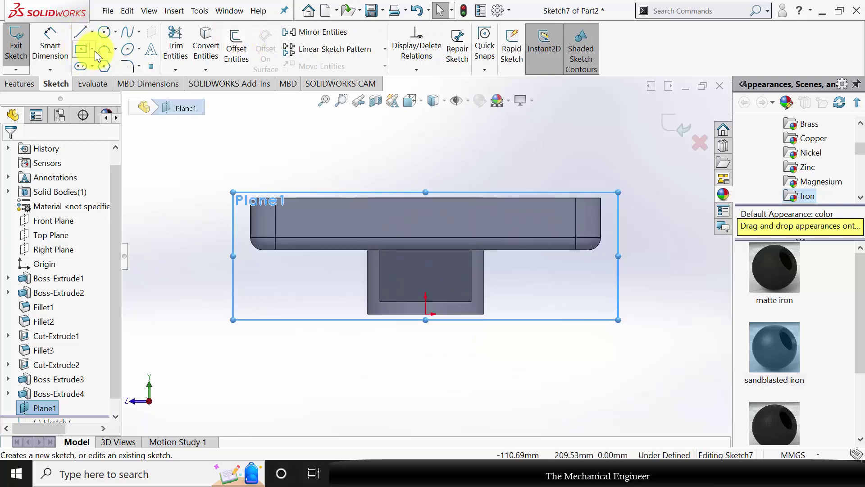
click(95, 51)
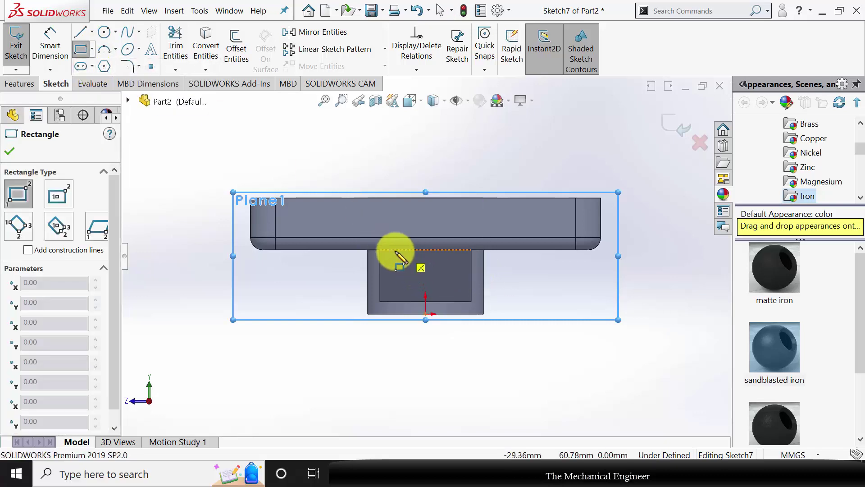
mouse_move(395, 251)
mouse_down()
mouse_move(432, 293)
mouse_move(452, 301)
mouse_up()
key(Escape)
- Dimension the rectangle's width to 50 mm
click(50, 45)
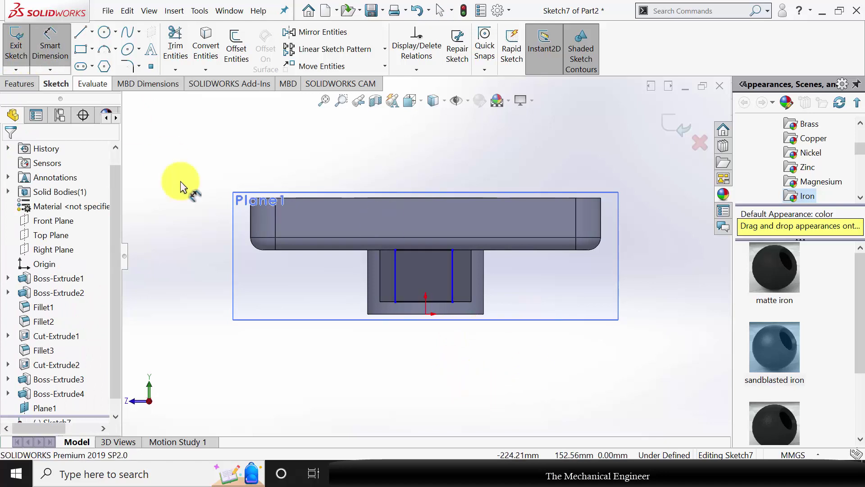
click(430, 301)
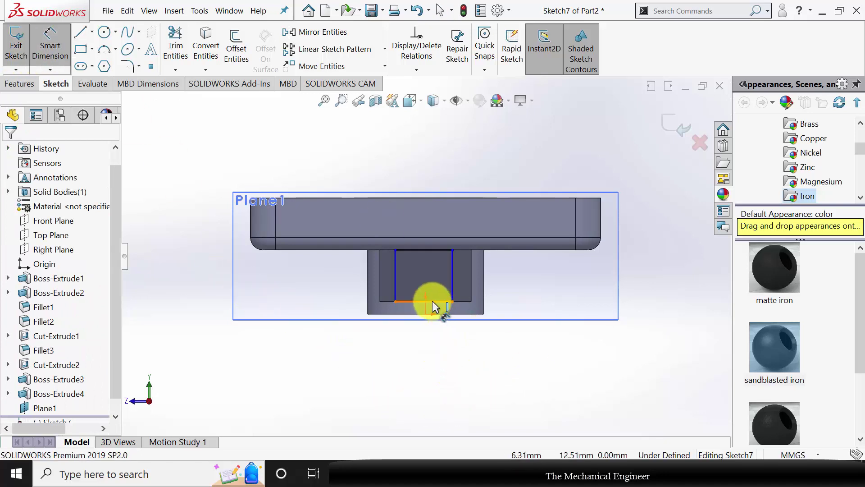
click(445, 380)
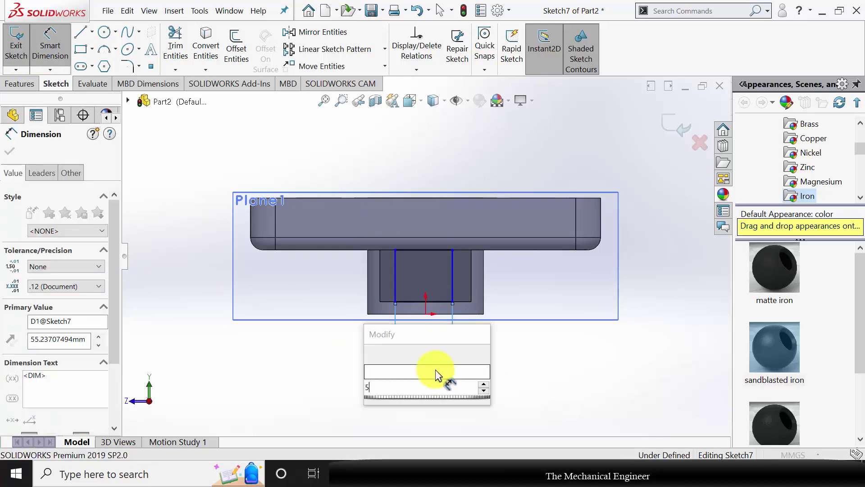
key(Return)
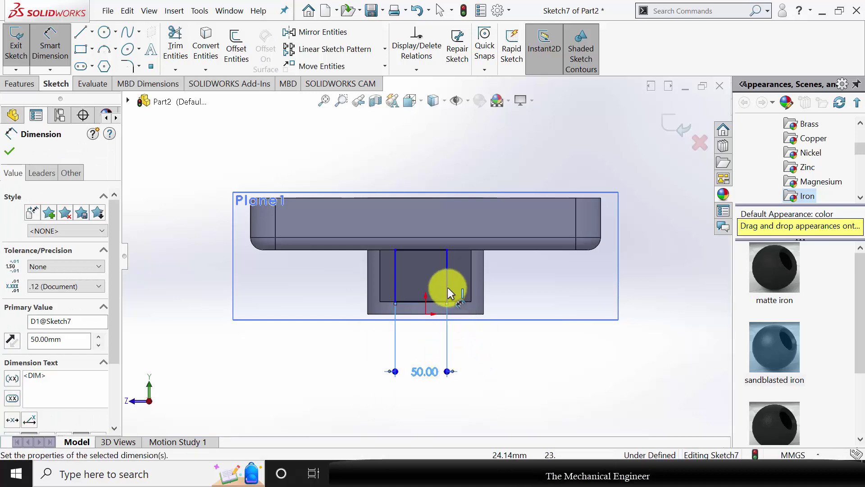
- Dimension the distance between the rectangle's vertical side and the arm's side edge to 19 mm
click(446, 282)
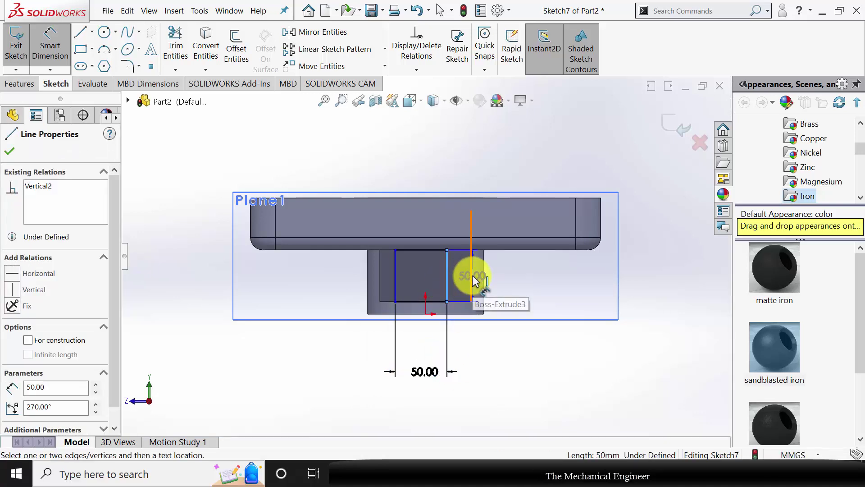
mouse_move(474, 279)
middle_down()
mouse_move(483, 296)
mouse_move(451, 297)
middle_up()
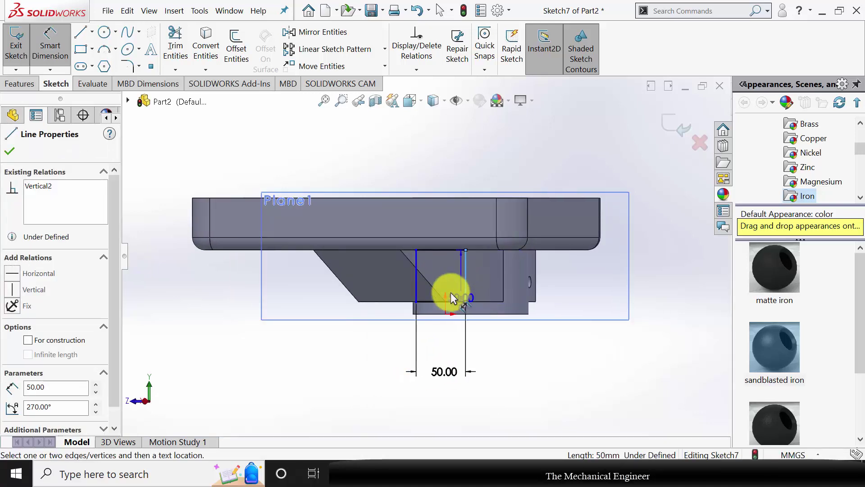
click(429, 283)
click(496, 366)
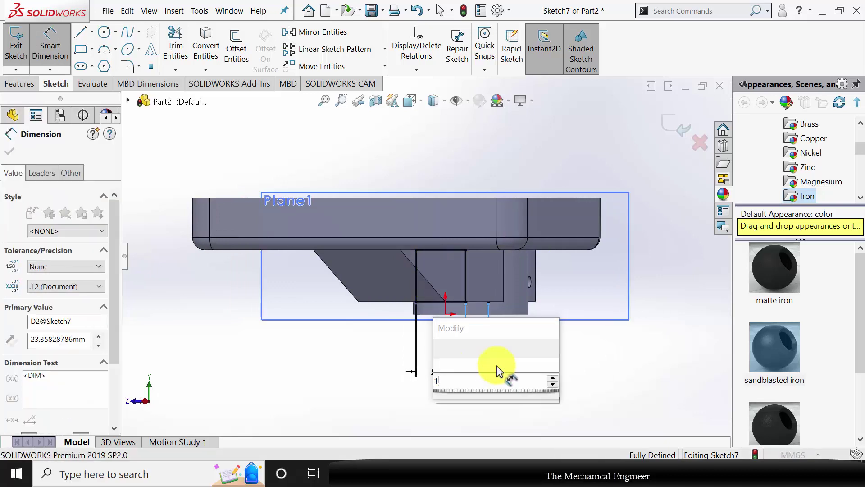
text(19)
key(Return)
click(10, 152)
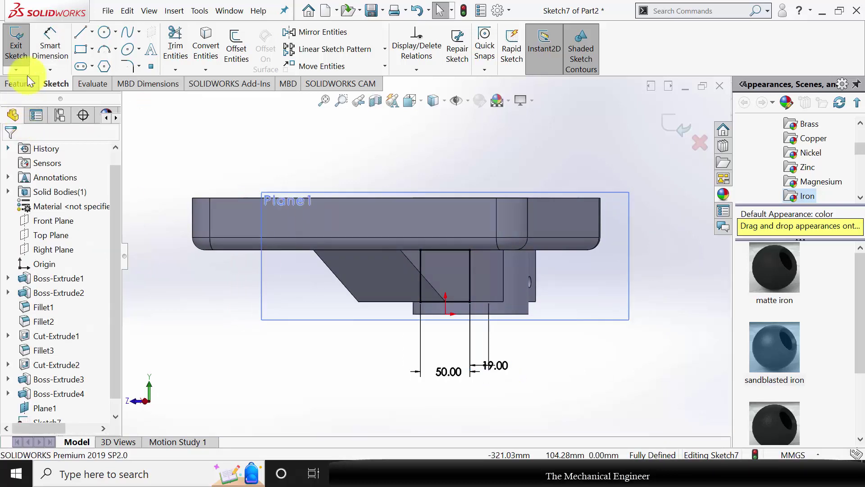
- Cut the rectangle Through All from the offset plane along the arm beneath the block, with the direction reversed away from the cylinder
click(22, 84)
click(190, 50)
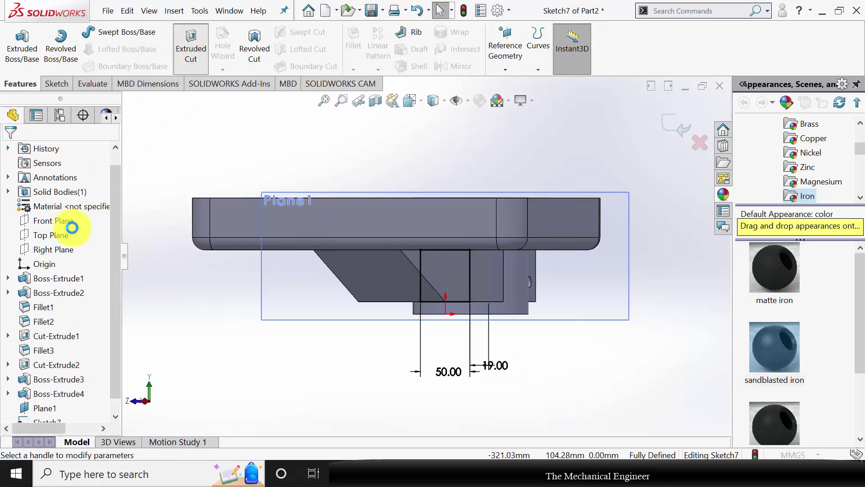
click(71, 222)
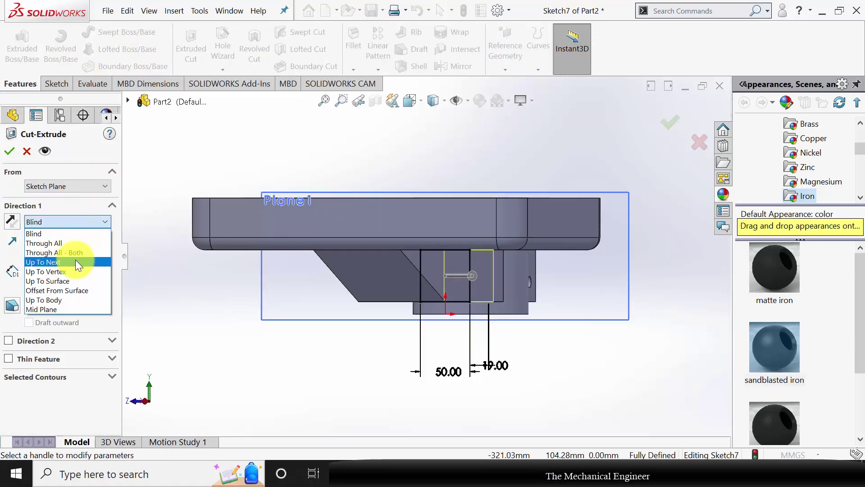
click(67, 239)
middle_drag(244, 309, 361, 356)
click(11, 221)
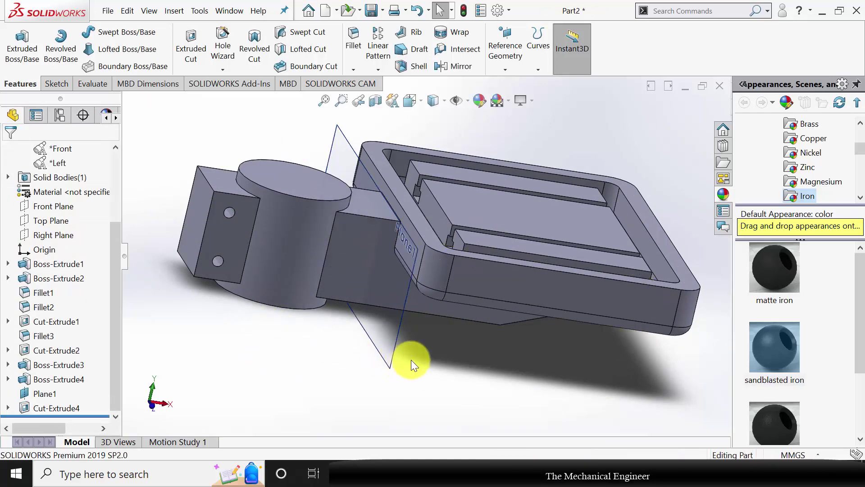
- Set up a 12 mm fillet on the three inner edges of the arm's pocket: the two long edges under the block and the end edge
middle_drag(411, 359, 344, 209)
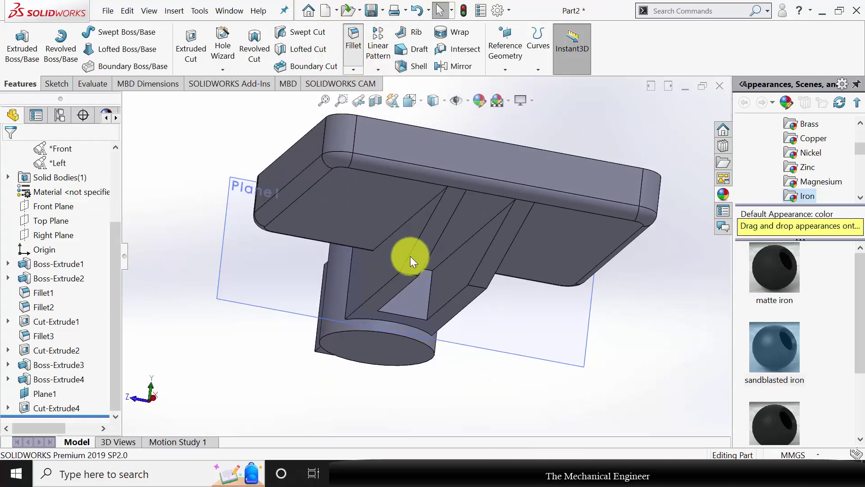
key(ctrl+f)
text(12)
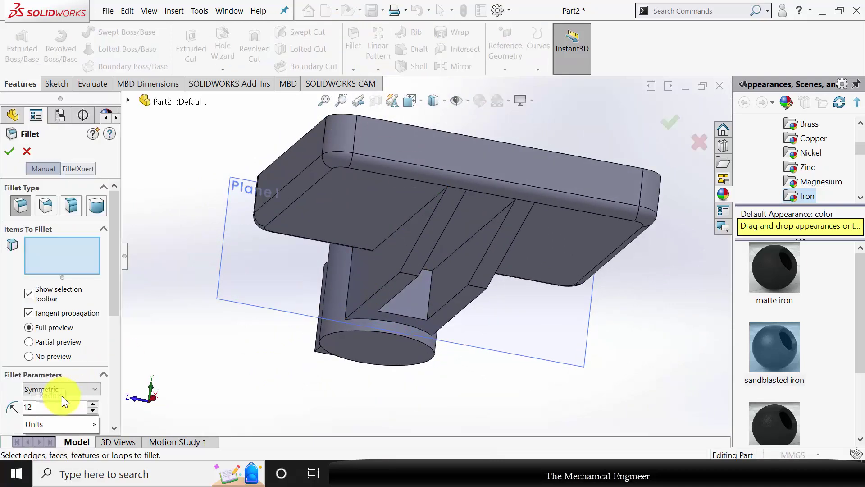
key(Return)
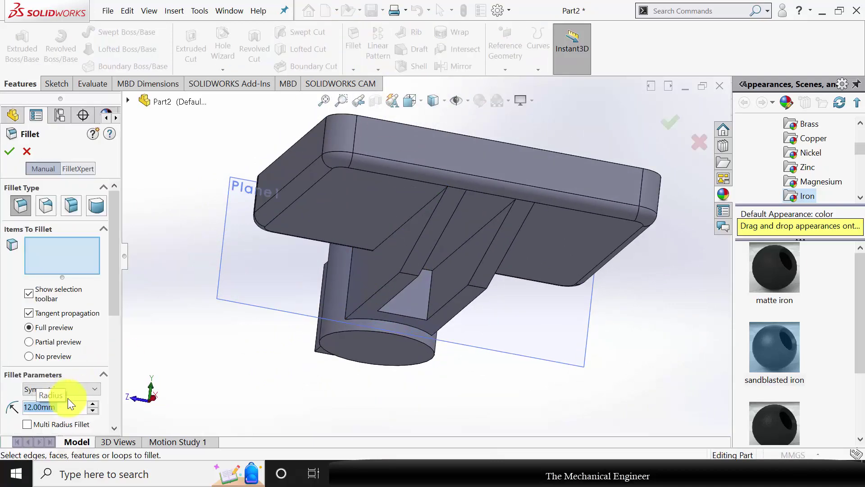
click(440, 261)
middle_drag(499, 372, 415, 269)
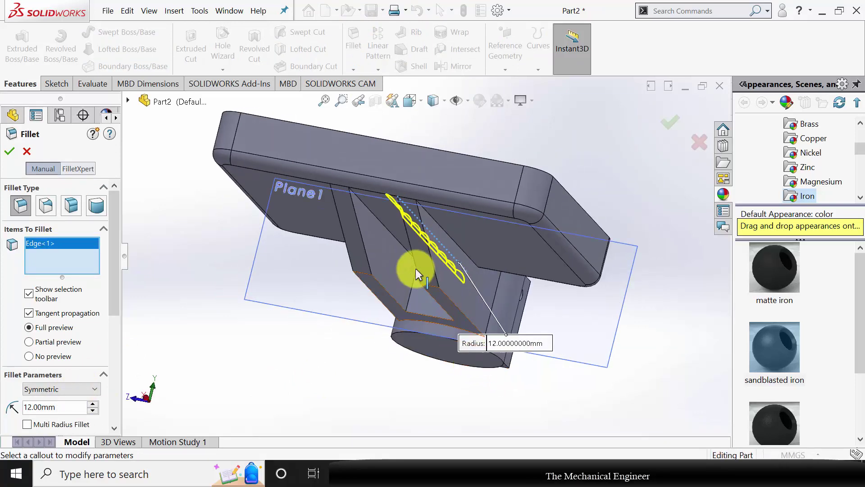
click(388, 231)
middle_drag(421, 357, 437, 368)
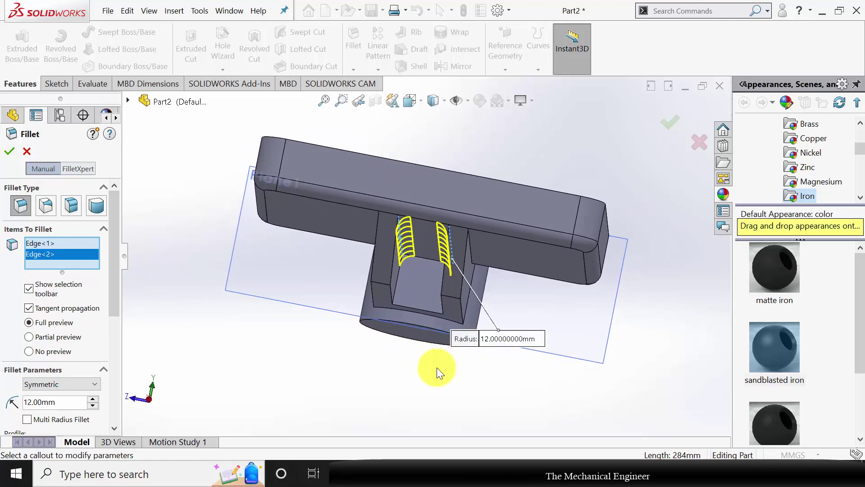
click(425, 261)
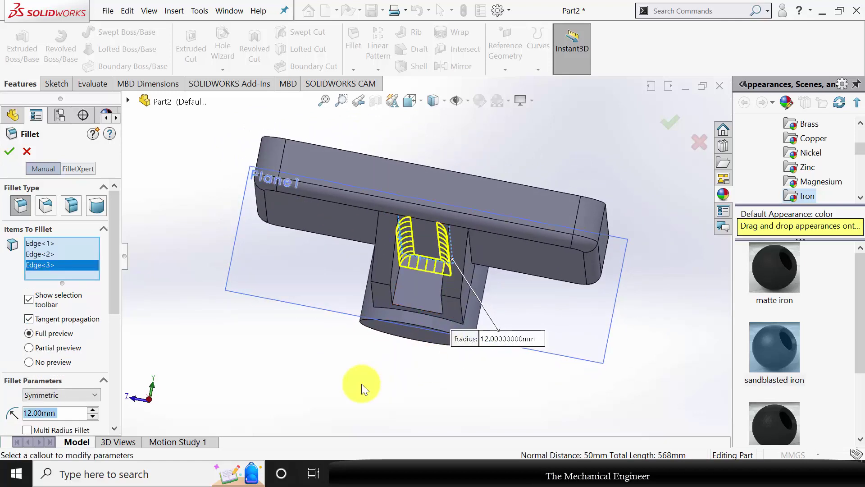
- Add the two outer edges where the arm meets the block's underside to the 12 mm fillet and apply it
middle_drag(353, 358, 426, 331)
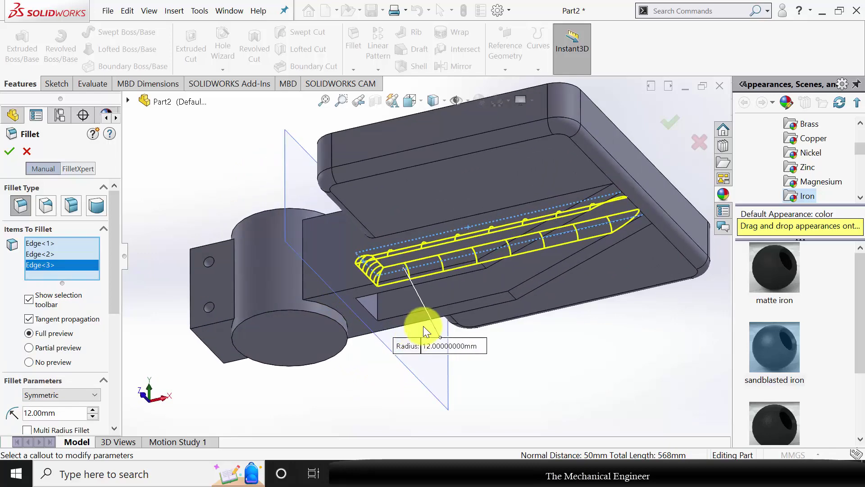
click(430, 232)
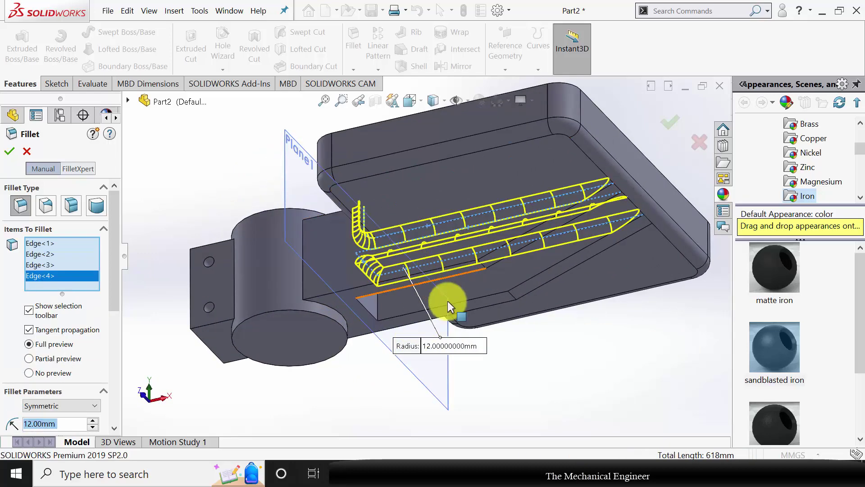
middle_drag(458, 354, 365, 294)
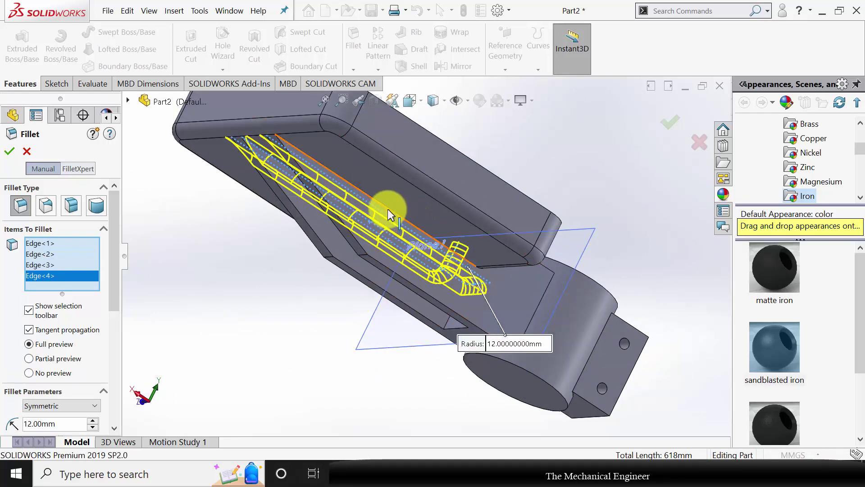
click(388, 299)
middle_drag(285, 271, 309, 305)
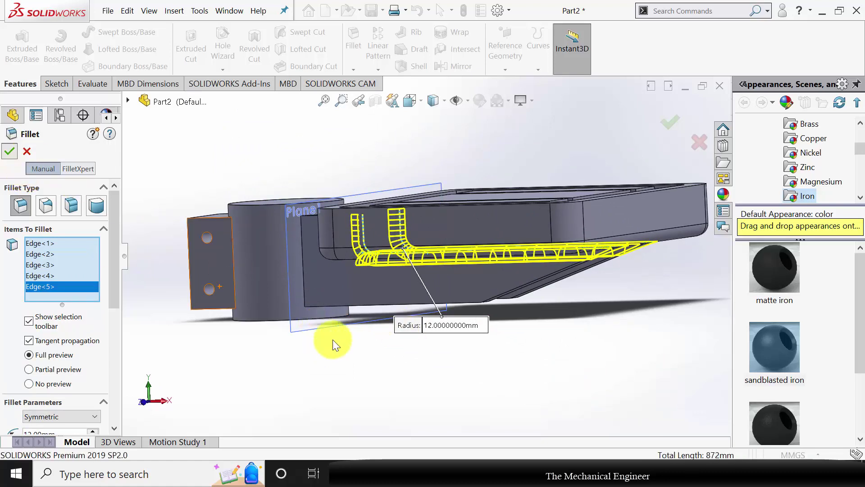
key(Return)
- Set up a 12 mm fillet on the four edges joining arm and cylinder, plus the edge where the arm's top meets the block
mouse_move(493, 349)
middle_down()
mouse_move(518, 367)
mouse_move(501, 338)
mouse_move(507, 357)
middle_up()
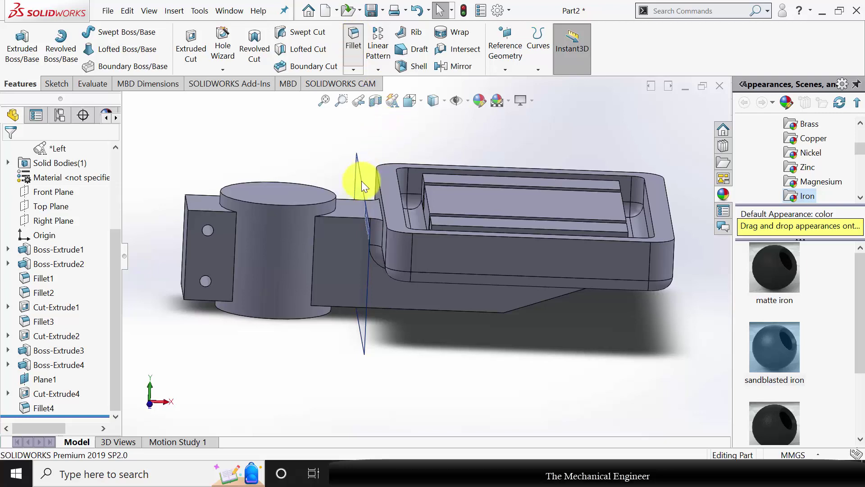
key(Return)
click(316, 231)
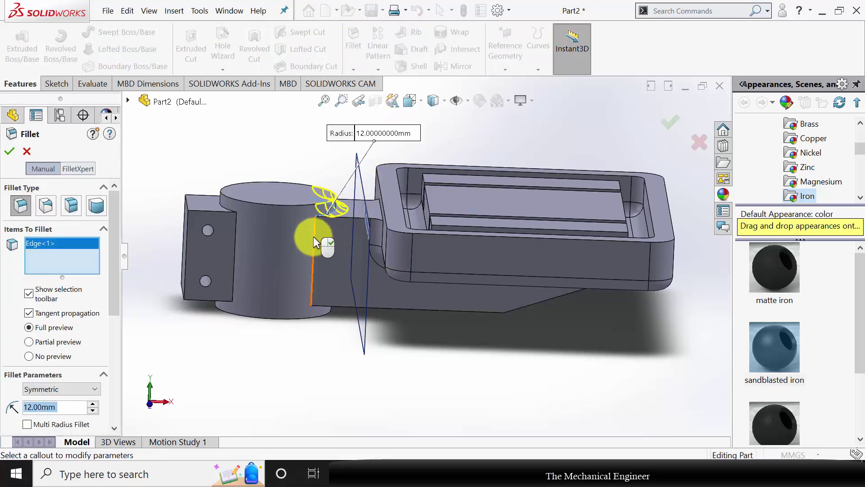
click(320, 237)
middle_drag(390, 342, 399, 223)
click(391, 214)
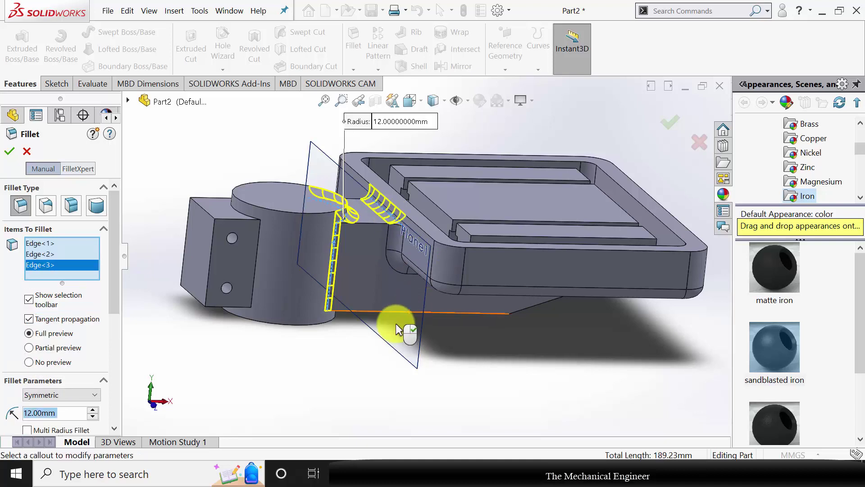
middle_drag(351, 342, 339, 320)
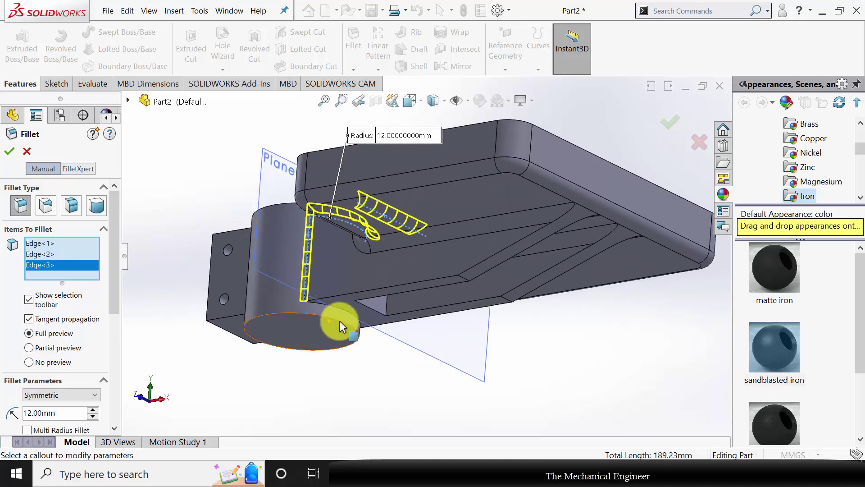
click(324, 303)
middle_drag(397, 380, 499, 341)
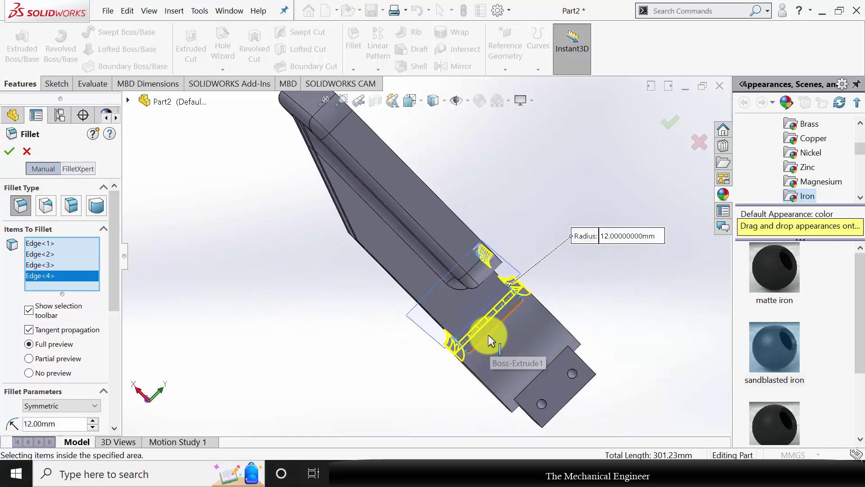
click(487, 334)
- Add the four edges where the two-hole clamp extension meets the cylinder to the 12 mm fillet and apply it
middle_drag(299, 271, 478, 361)
scroll(296, 212, down, 4)
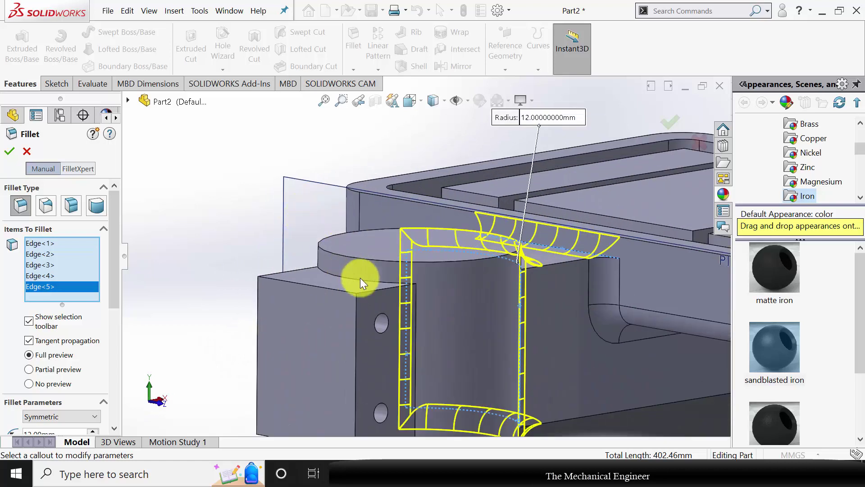
click(356, 281)
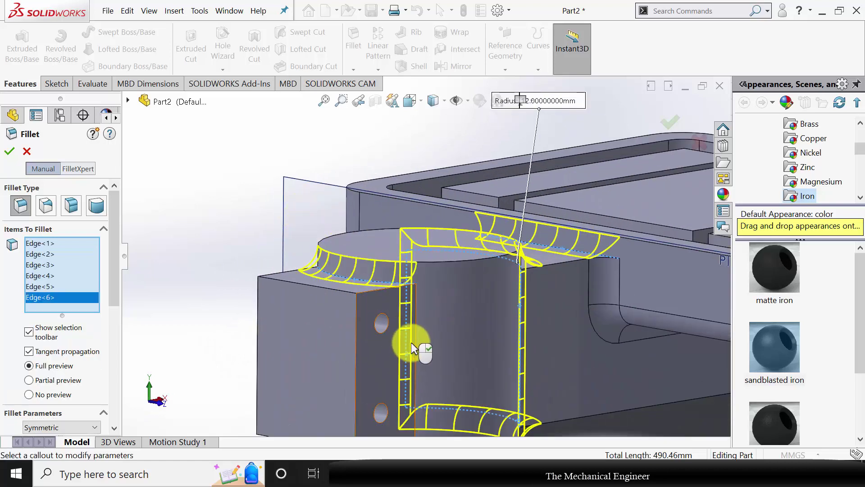
click(415, 325)
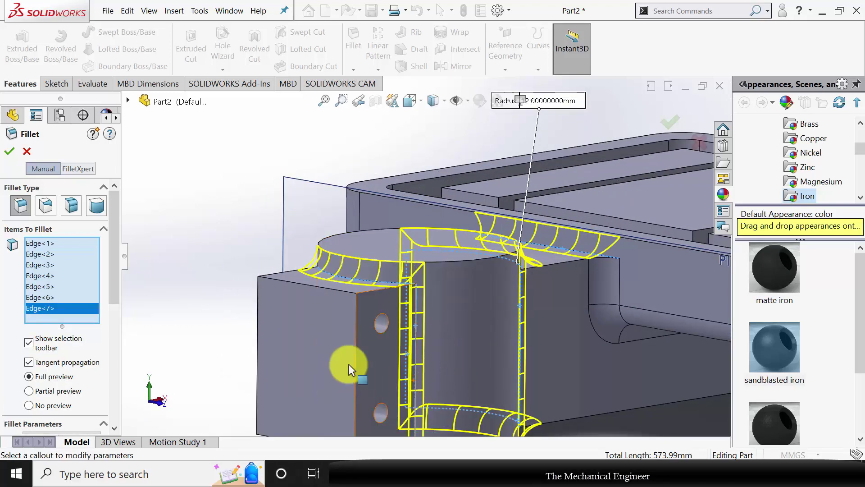
scroll(340, 328, up, 2)
middle_drag(340, 328, 450, 365)
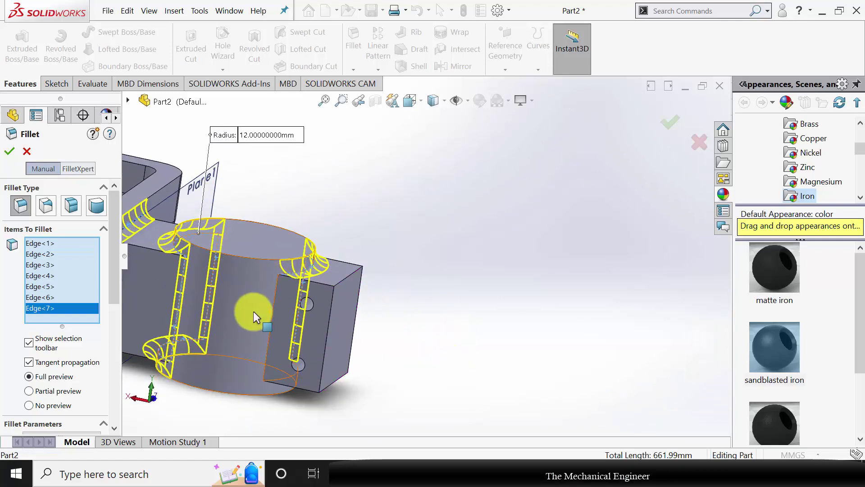
click(271, 314)
middle_drag(381, 359, 343, 299)
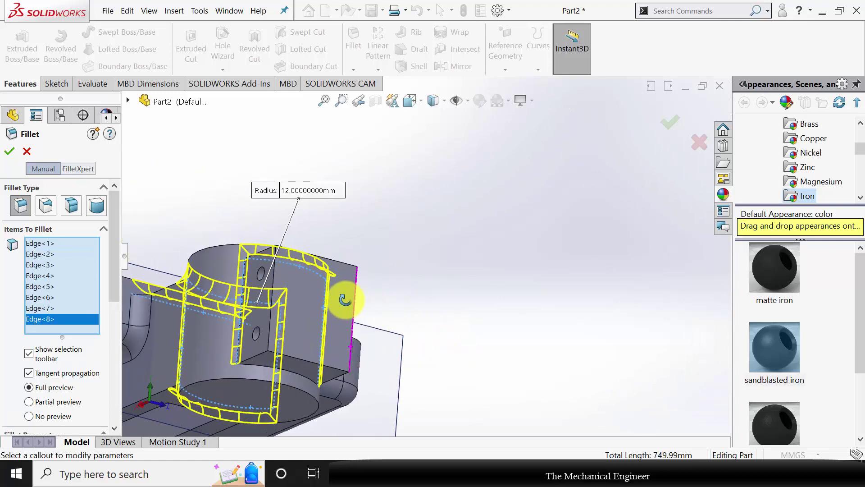
click(293, 373)
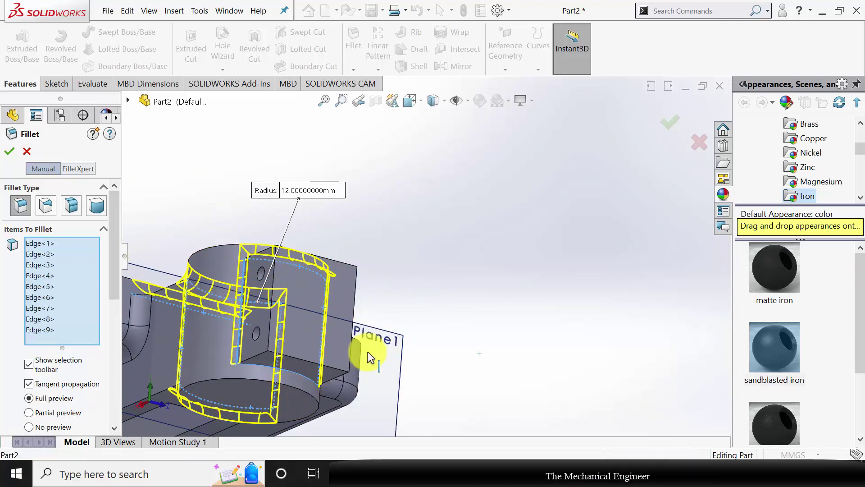
click(13, 152)
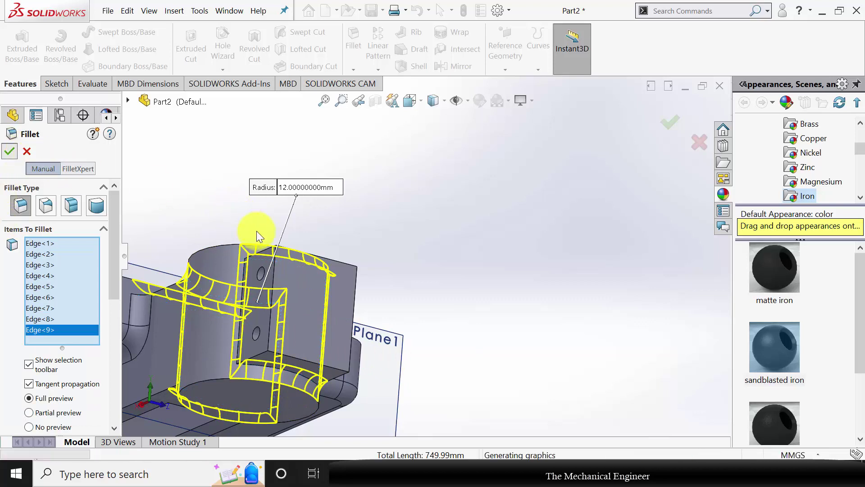
- Hide the offset reference plane Plane1 that crosses the arm
middle_drag(255, 232, 349, 351)
click(246, 348)
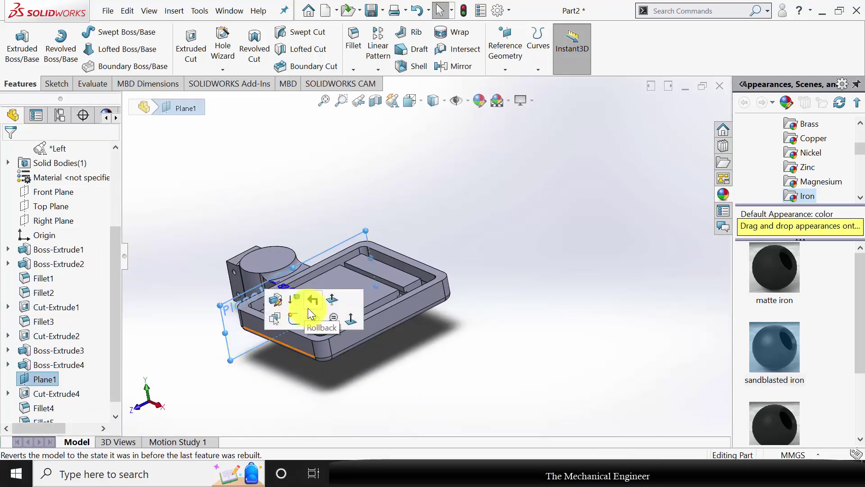
click(318, 323)
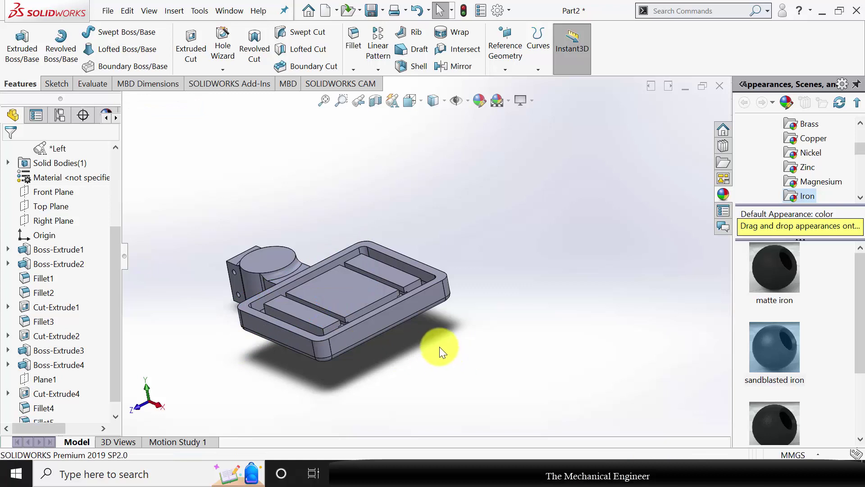
- Start a sketch on the cylinder's top face and draw a circle about 72 mm in diameter centred on the origin
middle_drag(440, 347, 159, 304)
key(f)
click(288, 259)
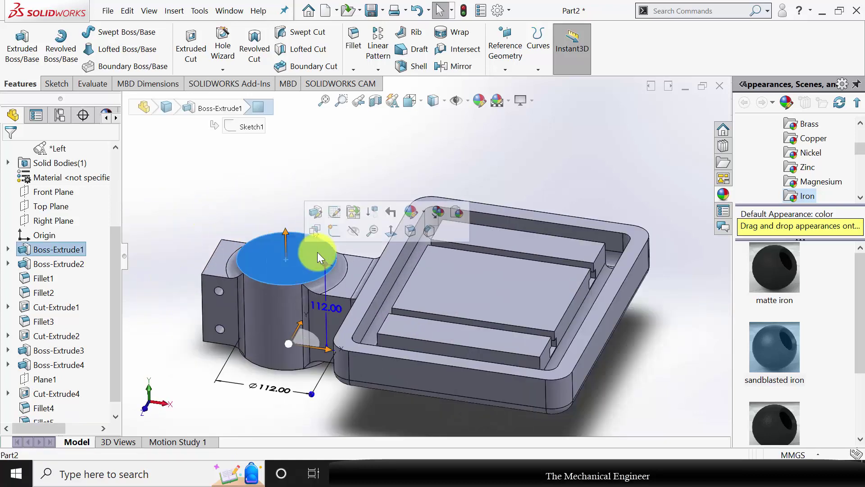
click(336, 232)
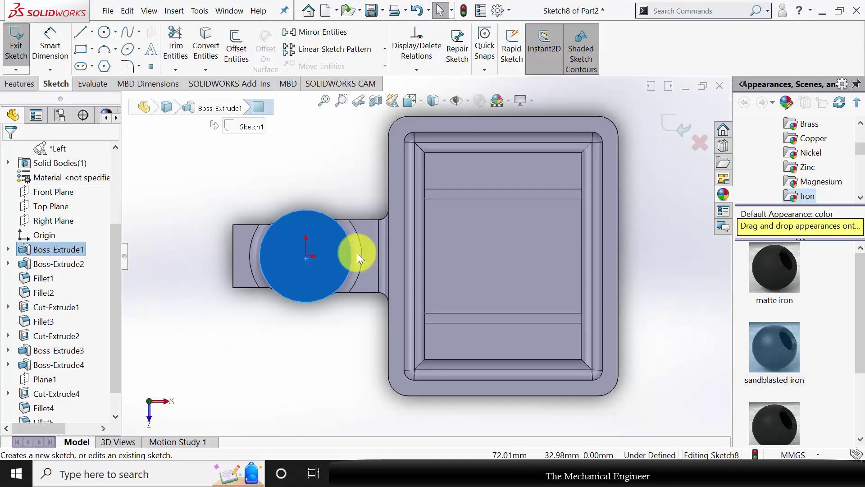
scroll(297, 231, down, 3)
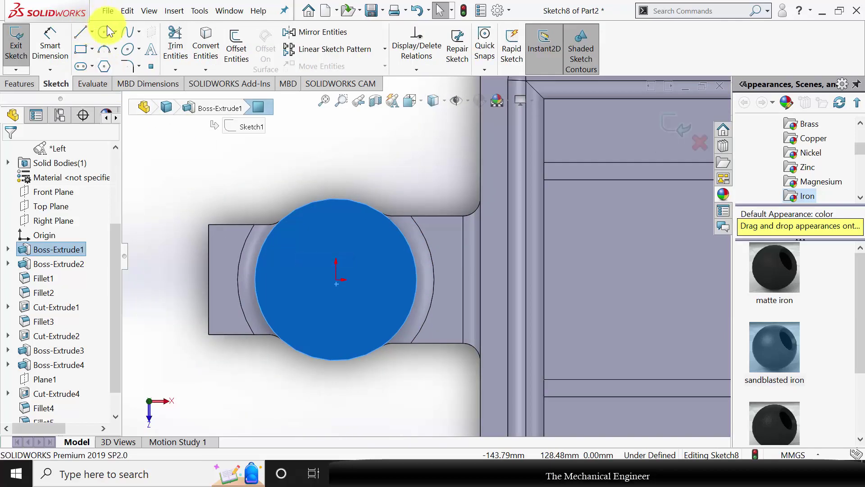
click(106, 32)
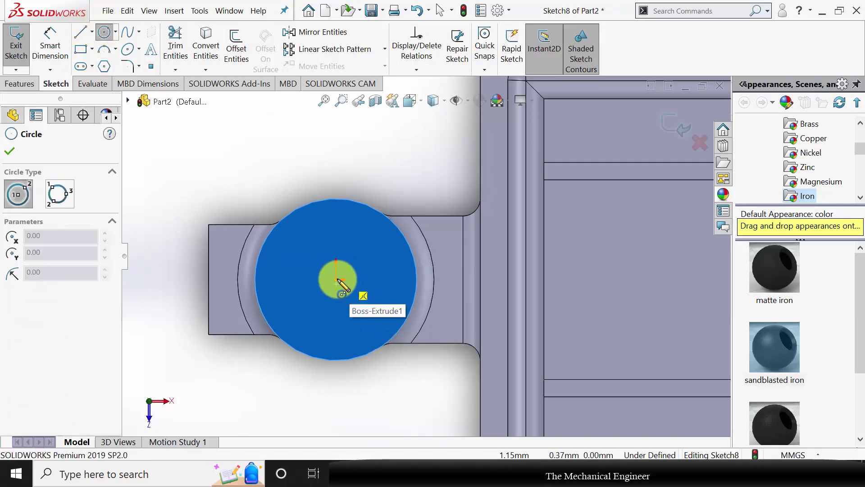
drag(336, 279, 358, 232)
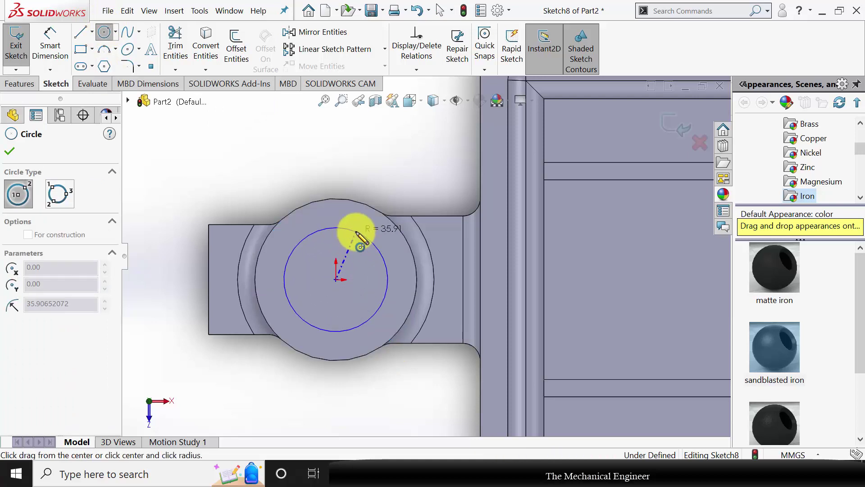
- Dimension the circle's diameter to 75 mm
click(49, 55)
click(295, 249)
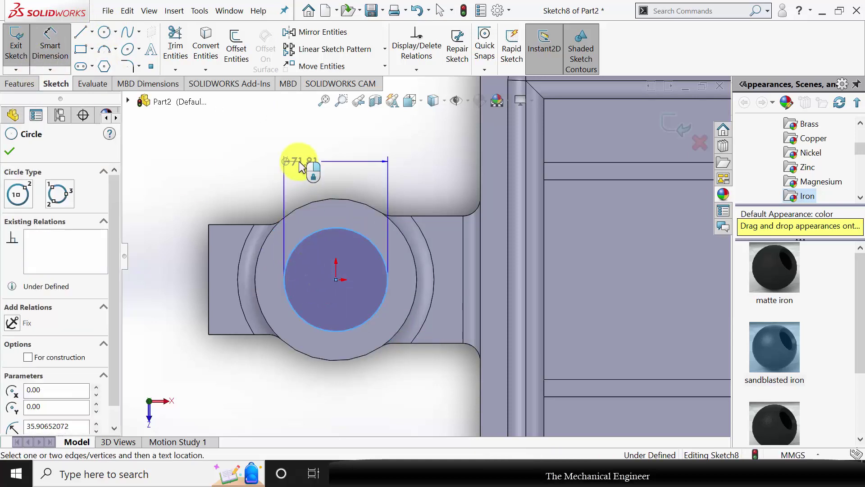
click(299, 154)
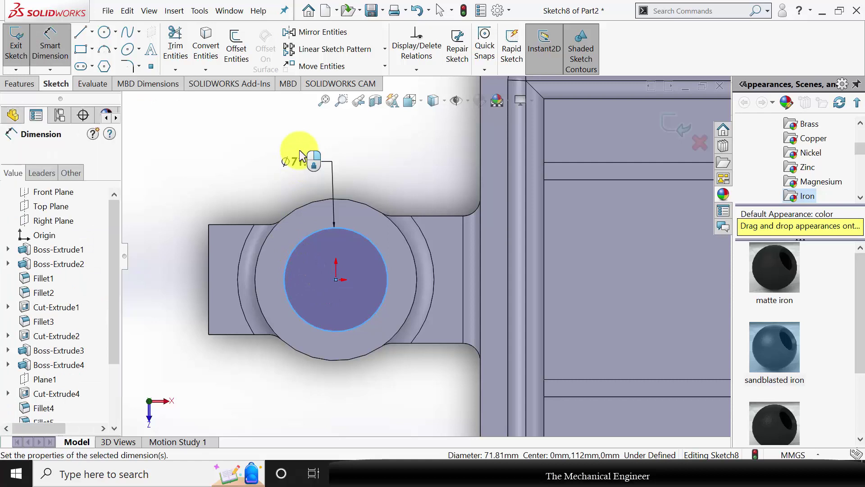
text(75)
key(Return)
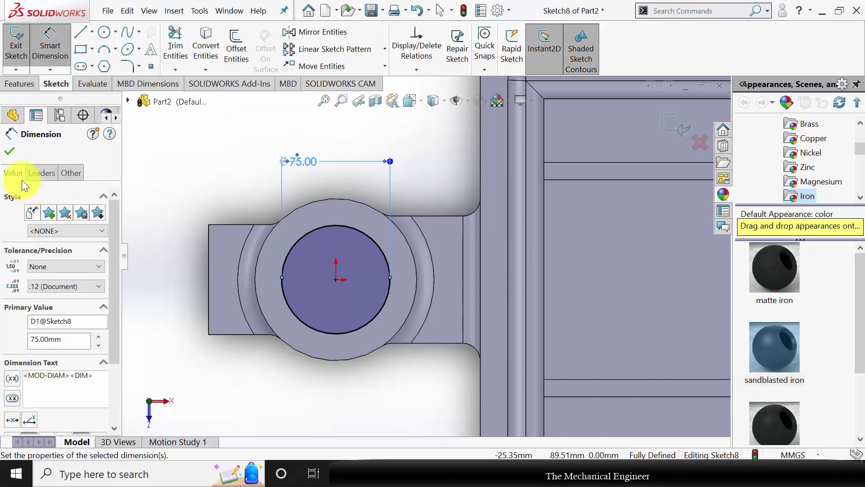
click(15, 145)
- Sketch a narrow rectangle about 17 mm wide running from outside the clamp extension's end face into the circle
click(82, 50)
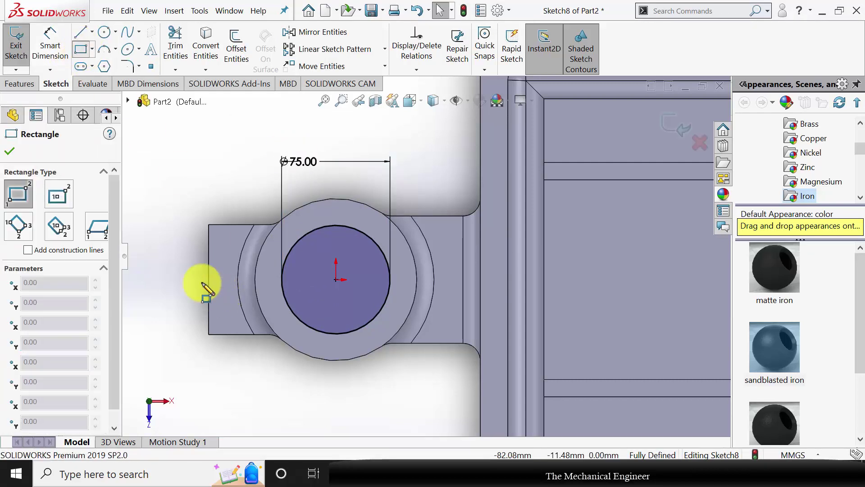
click(195, 269)
click(300, 294)
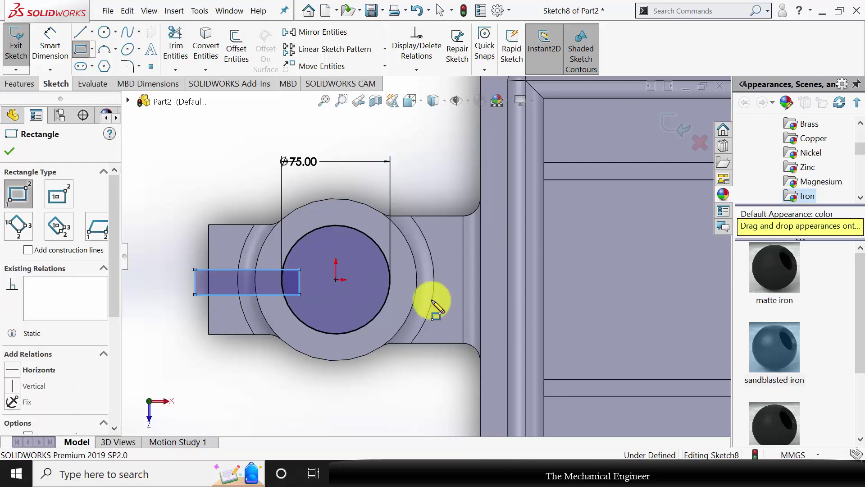
click(16, 149)
- Dimension the rectangle's short side to 3 mm
click(50, 43)
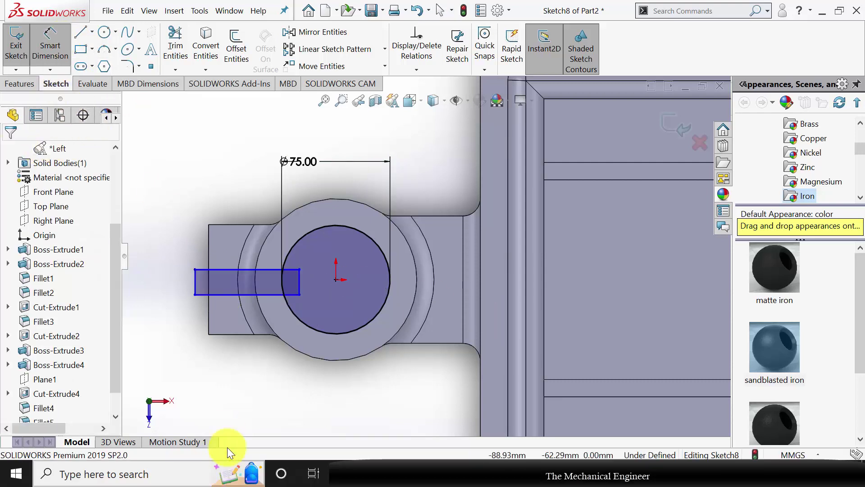
click(199, 283)
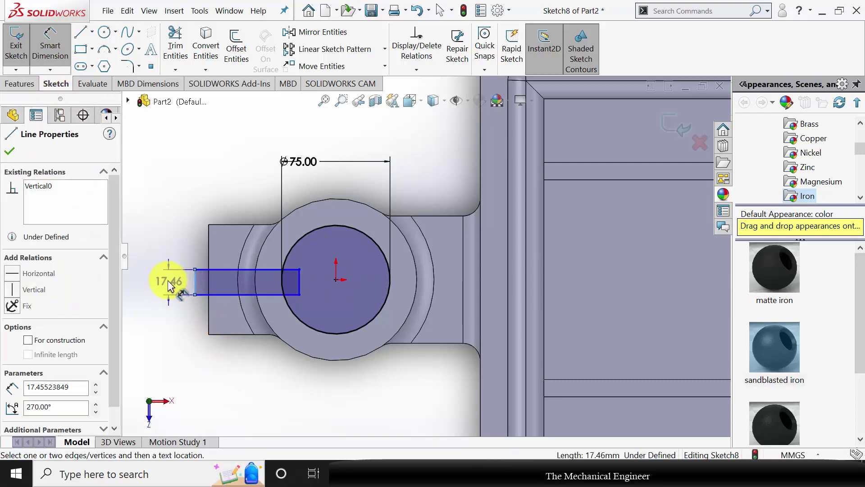
click(167, 281)
text(3.00mm)
key(Return)
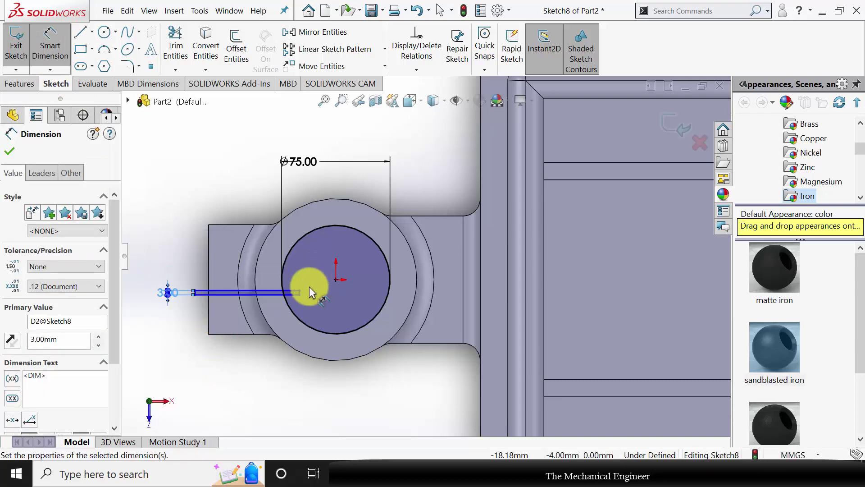
- Dimension the vertical distance between the rectangle's inner lower corner and the origin to 1.5 mm
click(300, 294)
click(337, 280)
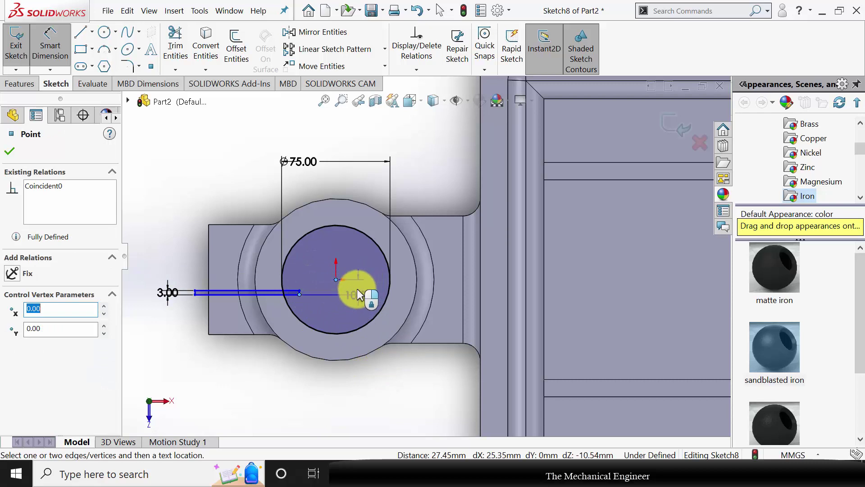
click(356, 290)
text(1.5)
key(Return)
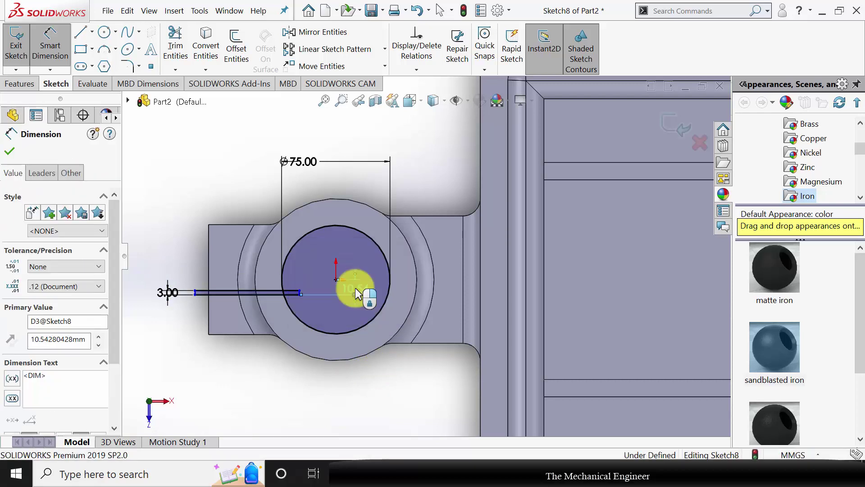
click(10, 152)
- Trim the part of the rectangle inside the circle and the short arc between its long sides, leaving one open-slotted bore profile
click(175, 45)
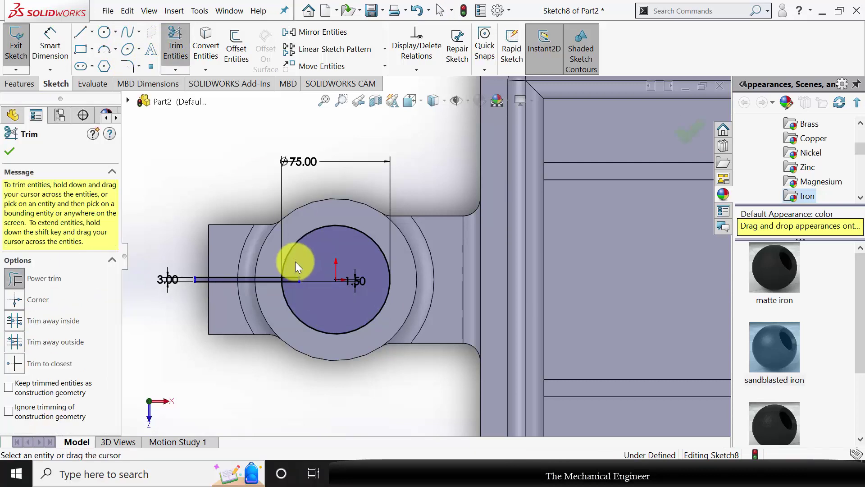
drag(299, 283, 300, 274)
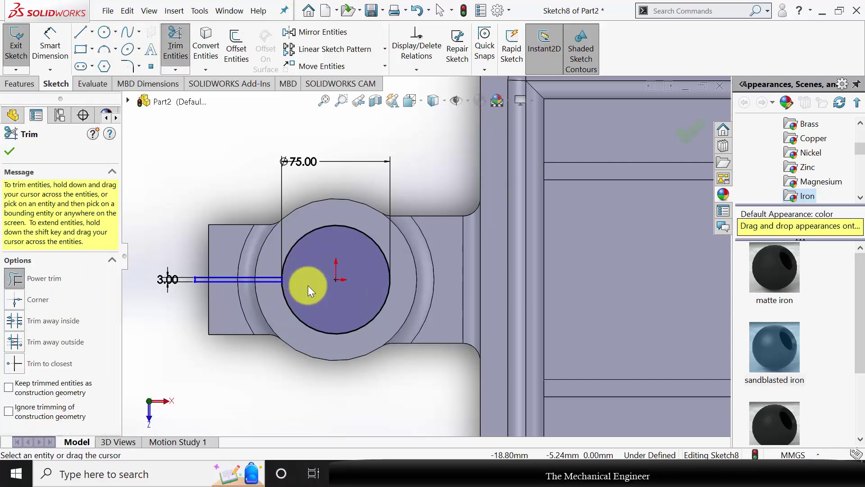
scroll(306, 271, down, 5)
scroll(329, 259, down, 2)
scroll(285, 267, up, 3)
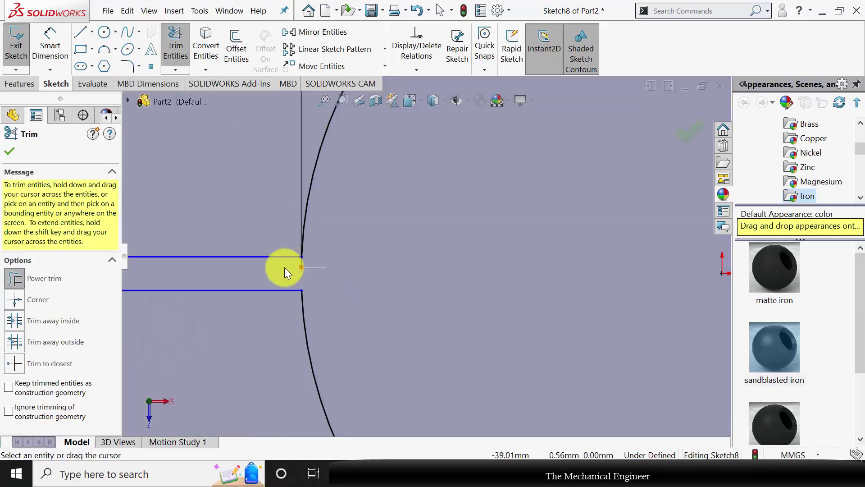
scroll(409, 266, up, 4)
click(409, 265)
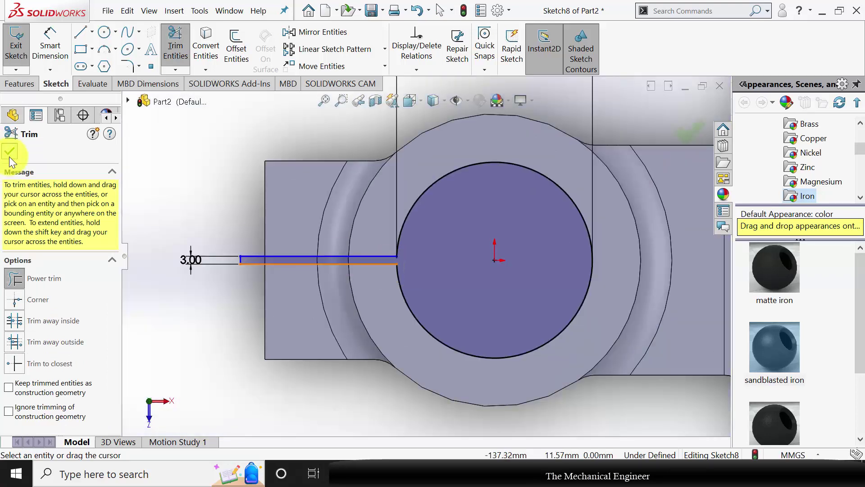
click(10, 151)
- Cut-extrude the open-slotted bore profile Through All, downward through the cylinder and clamp extension
click(19, 84)
click(190, 50)
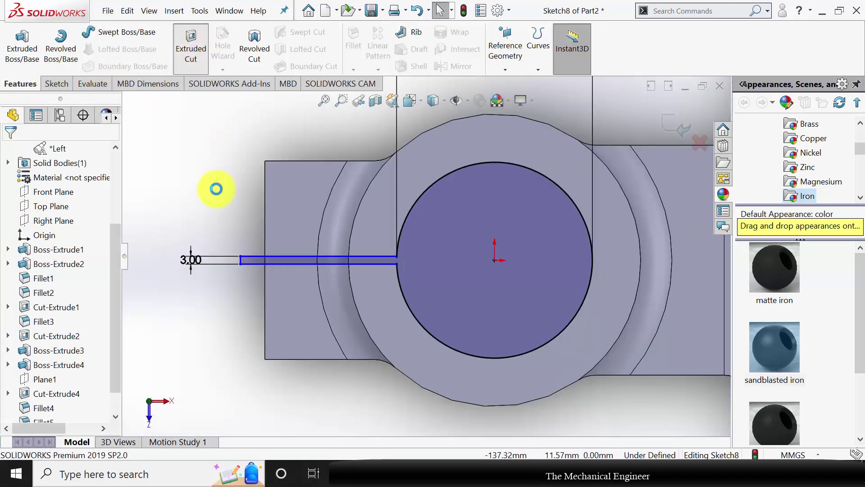
click(55, 220)
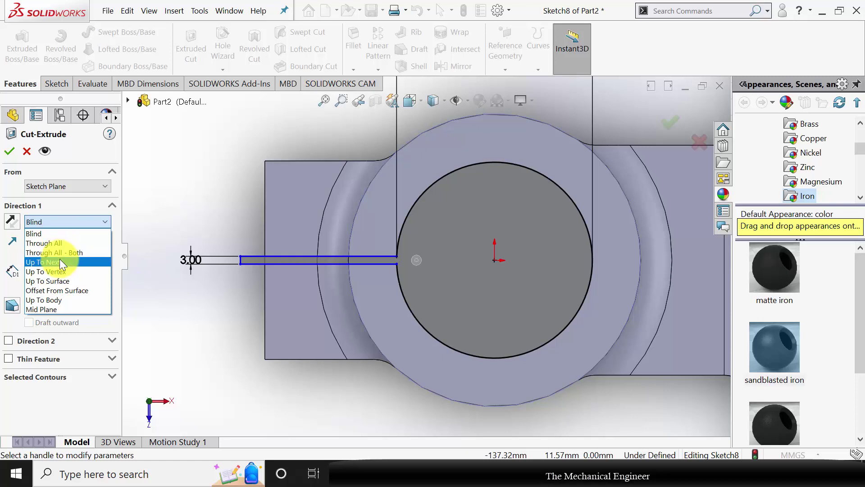
click(50, 243)
middle_drag(394, 381, 413, 261)
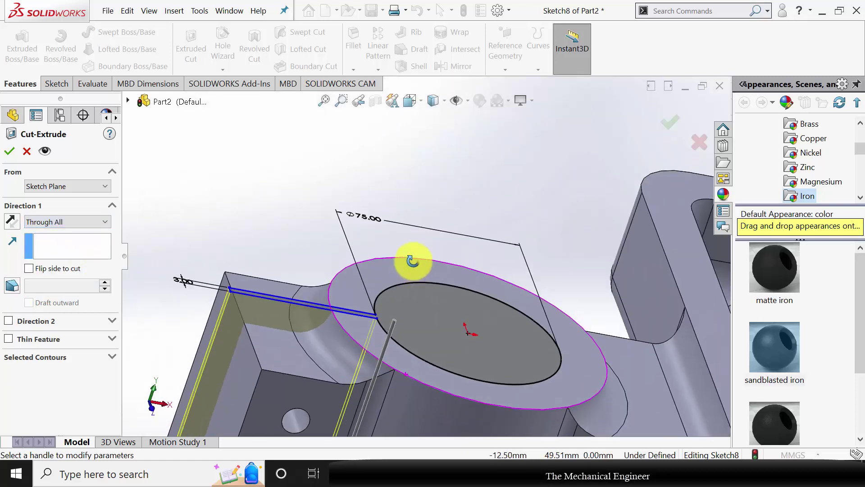
click(17, 155)
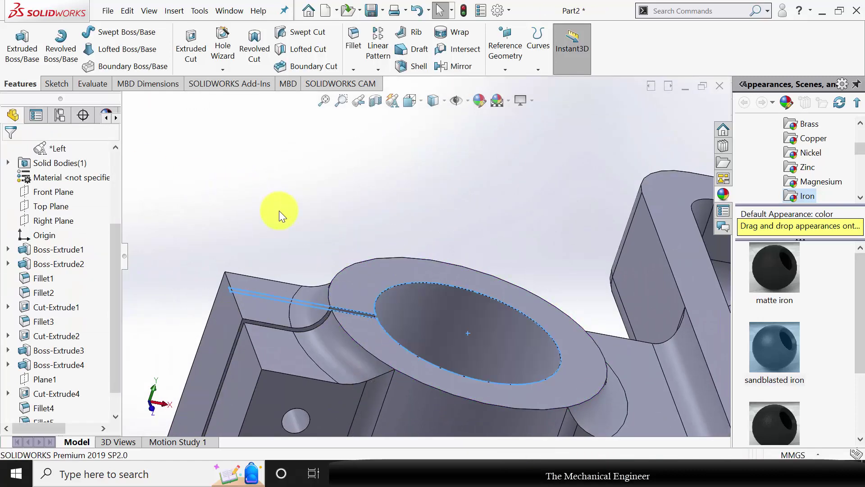
middle_drag(280, 210, 539, 266)
scroll(540, 267, up, 3)
middle_drag(463, 394, 590, 278)
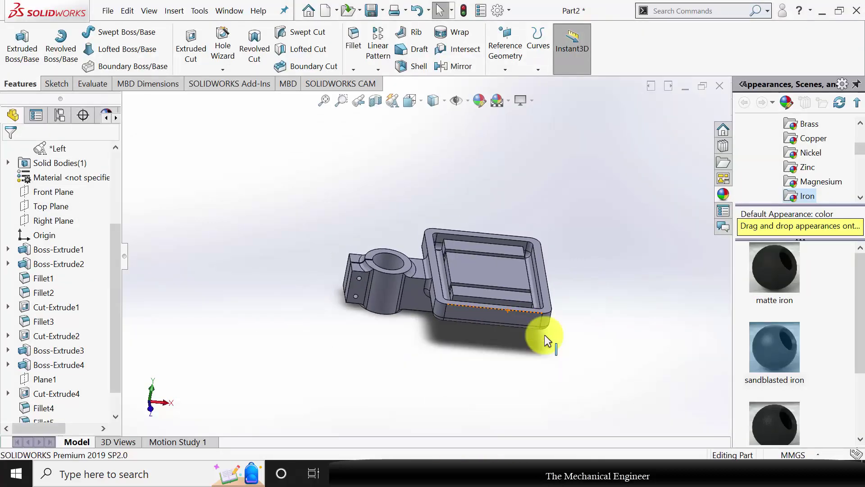
- Start a sketch on the middle top face of the T-slotted block and convert the outlines of its three raised top faces
scroll(544, 334, down, 5)
middle_drag(555, 285, 538, 287)
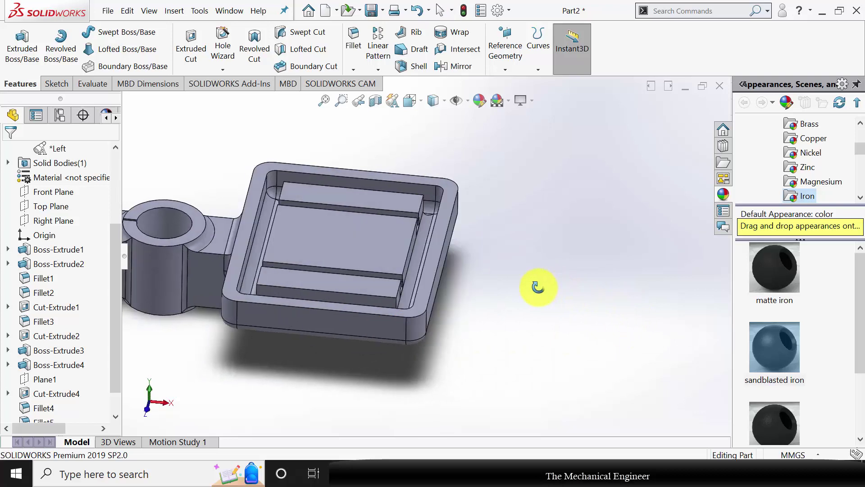
click(321, 234)
click(378, 218)
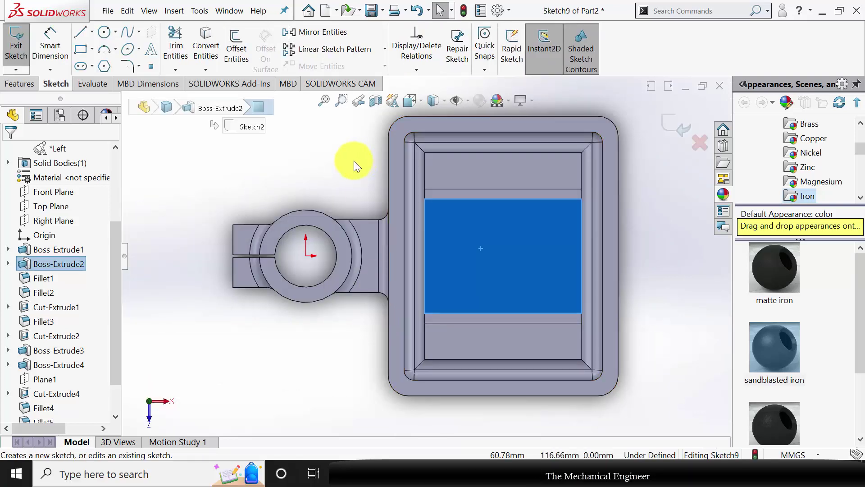
click(353, 160)
click(210, 49)
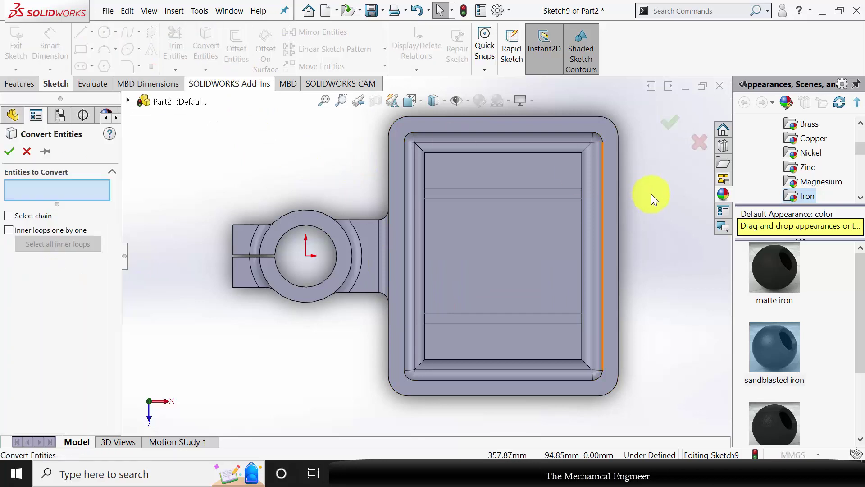
click(528, 177)
click(527, 249)
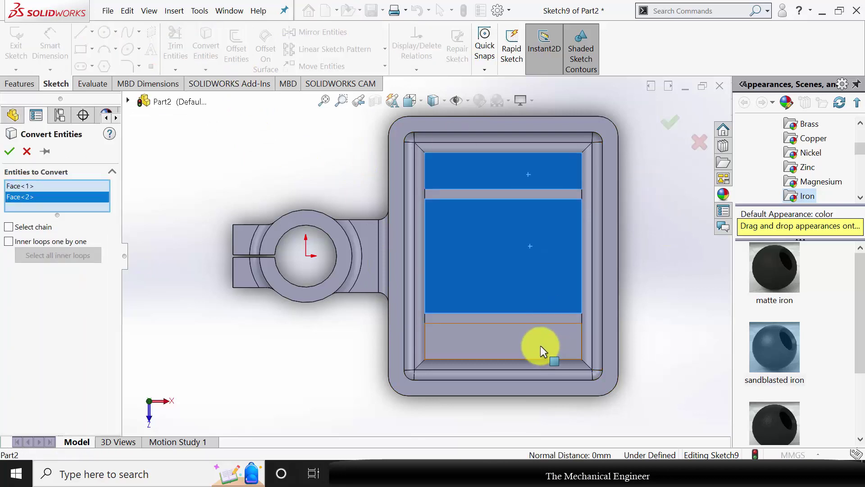
click(540, 349)
click(9, 151)
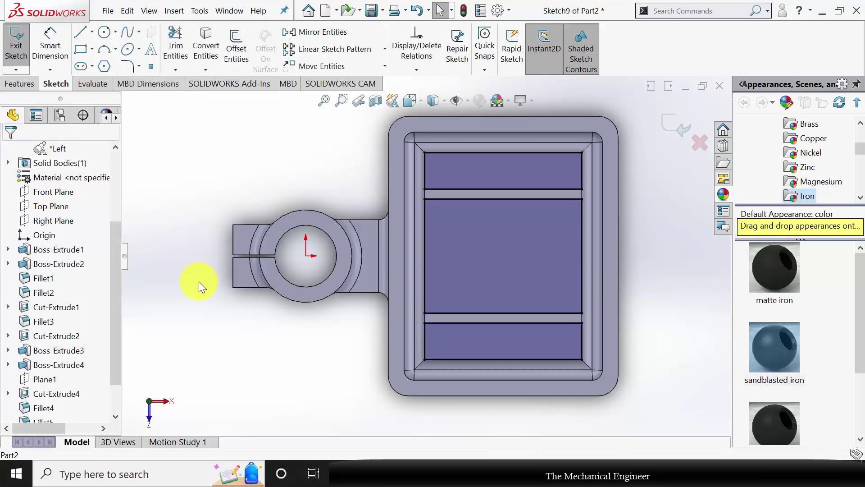
- Extrude the three converted rectangles 3 mm Blind from the sketch plane, merged with the block, and check the raised height from the side
middle_drag(315, 196, 398, 177)
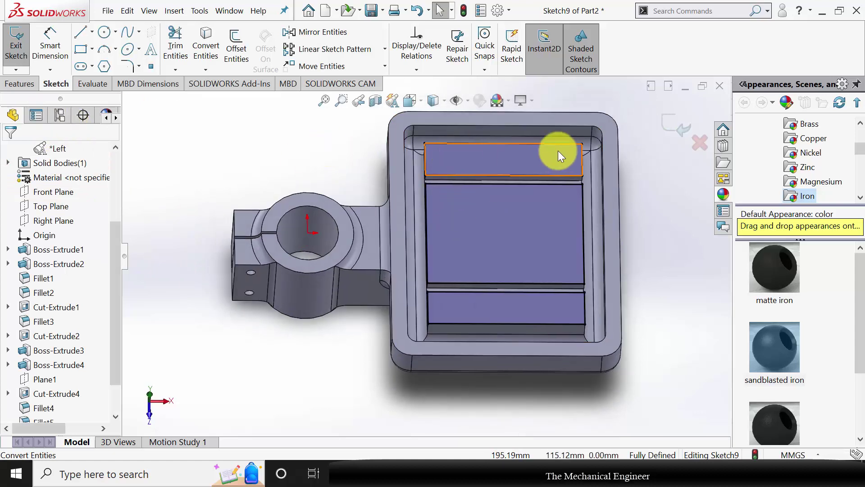
click(27, 83)
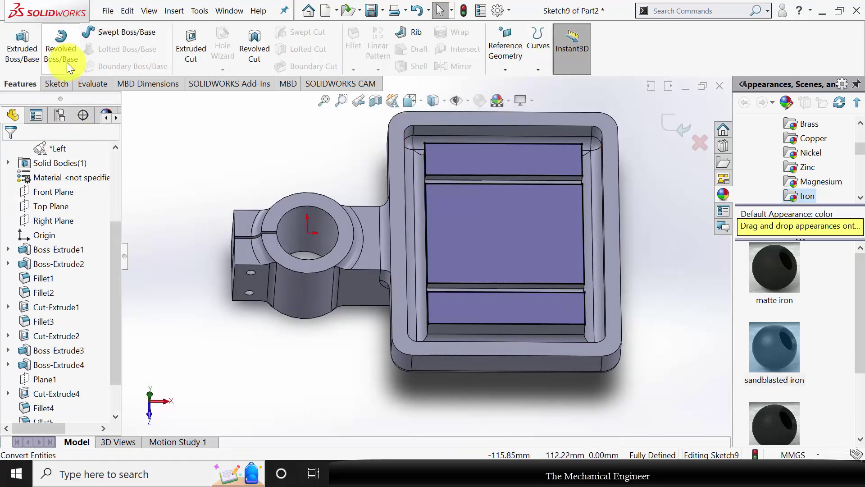
click(34, 45)
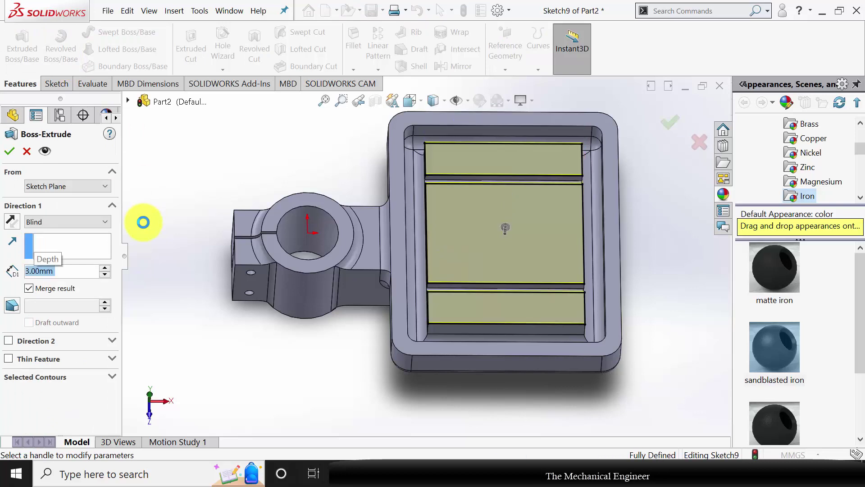
click(9, 151)
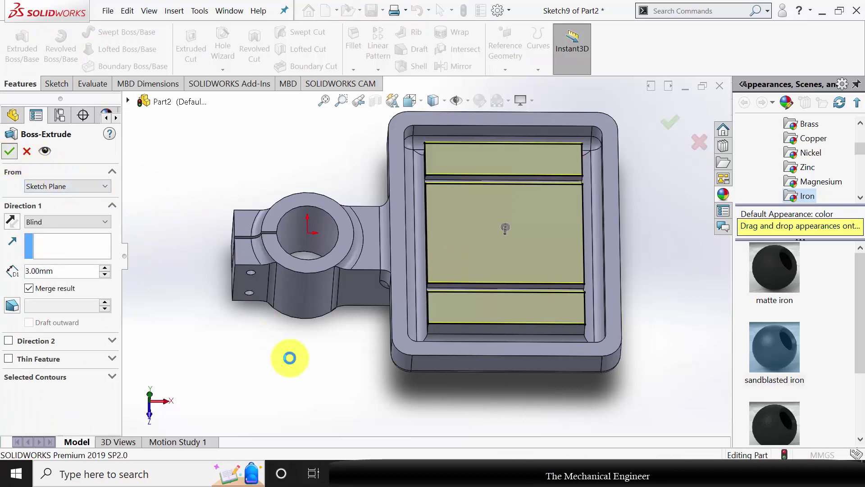
middle_drag(442, 358, 448, 231)
click(448, 235)
key(ctrl+8)
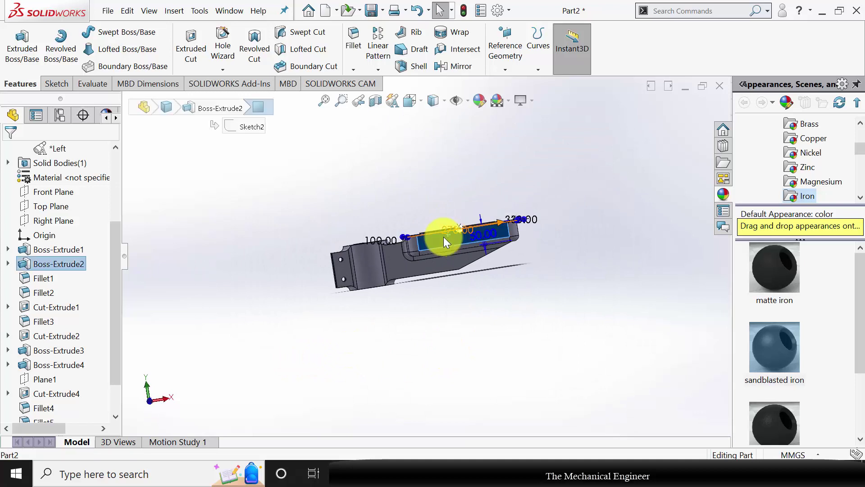
click(553, 315)
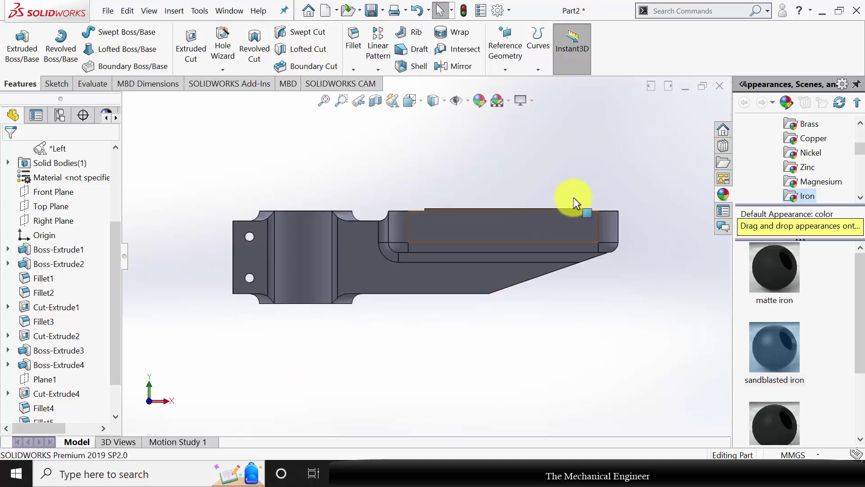
middle_drag(664, 267, 652, 344)
- Assign Gray Cast Iron from the Iron category of SOLIDWORKS Materials to the part
scroll(91, 203, up, 3)
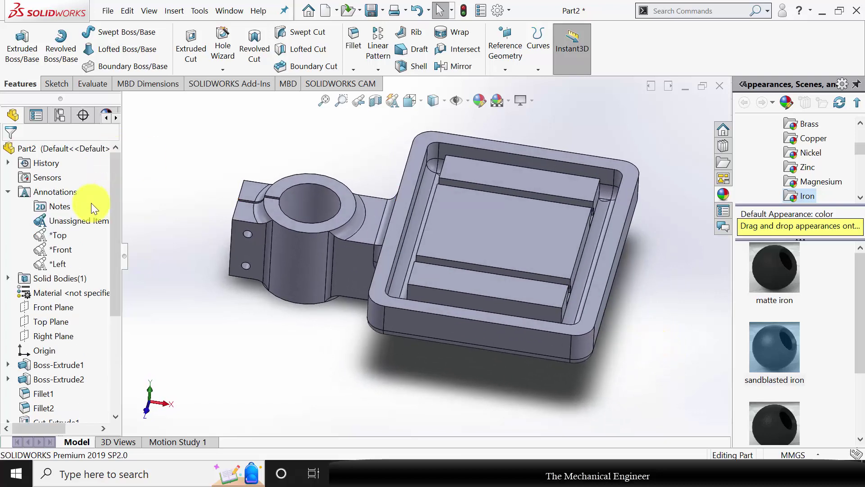
right_click(50, 148)
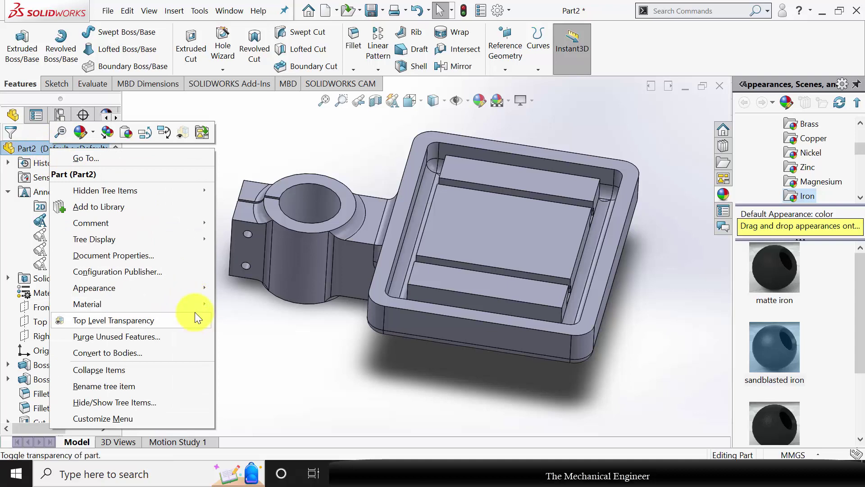
mouse_move(195, 307)
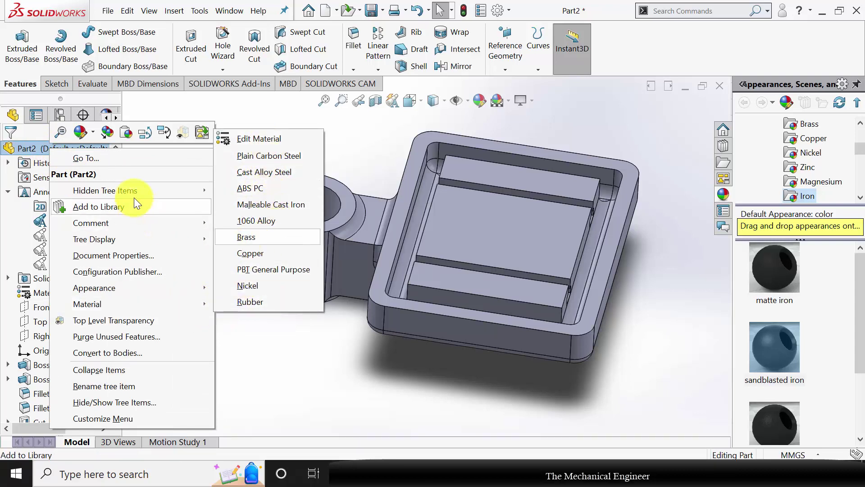
mouse_move(124, 307)
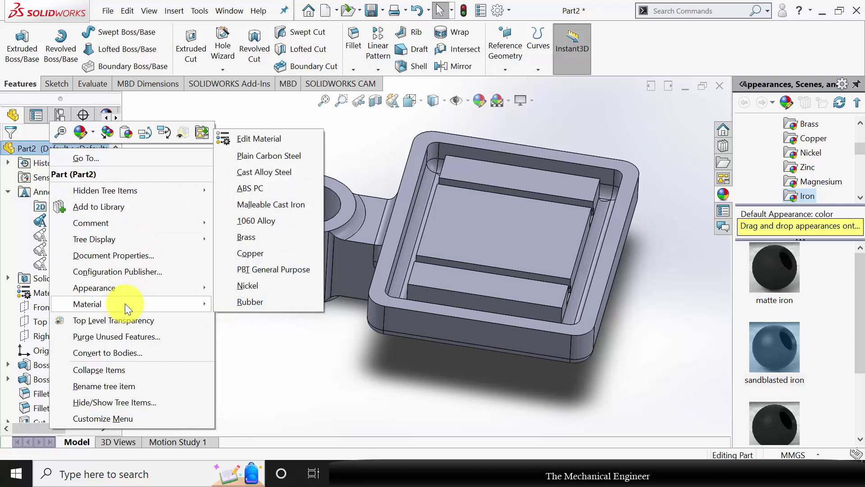
click(252, 136)
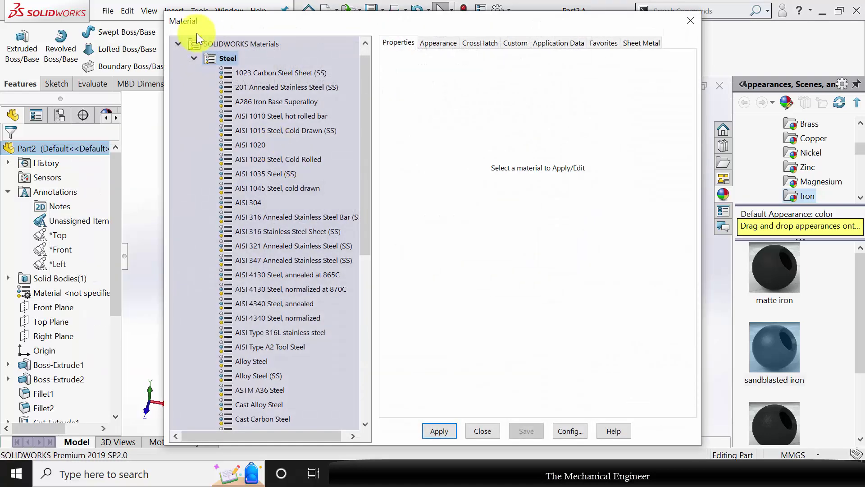
click(193, 56)
click(194, 87)
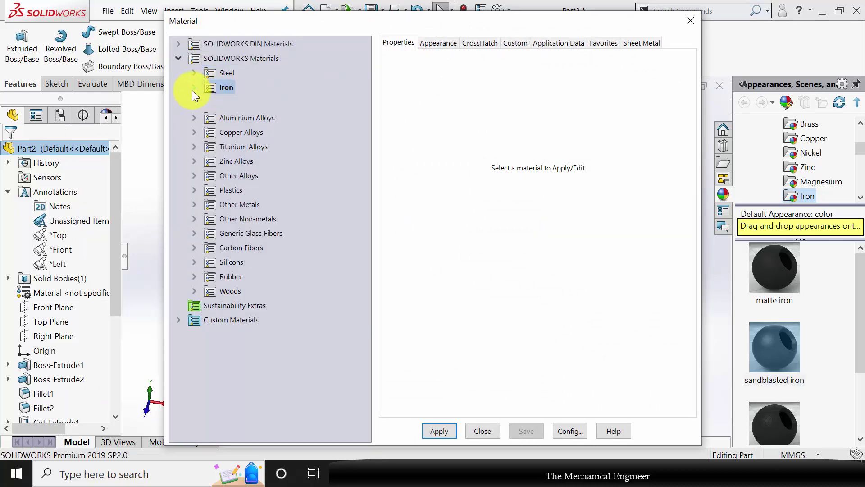
click(250, 129)
click(438, 429)
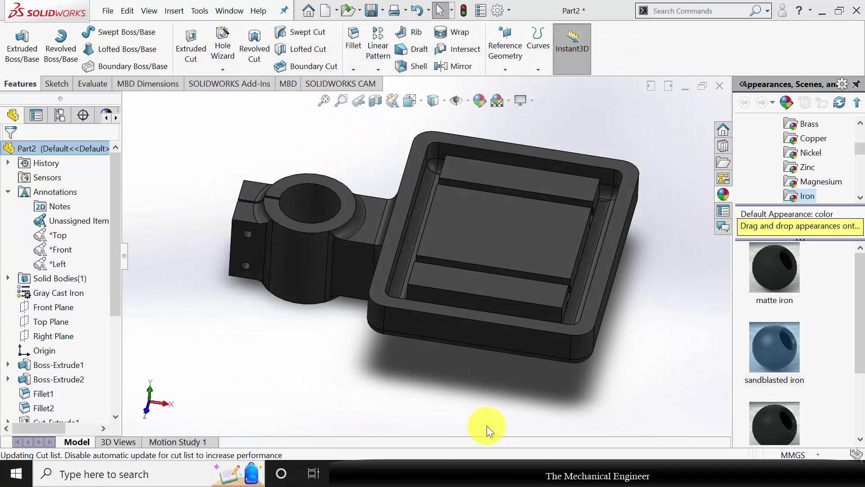
click(485, 430)
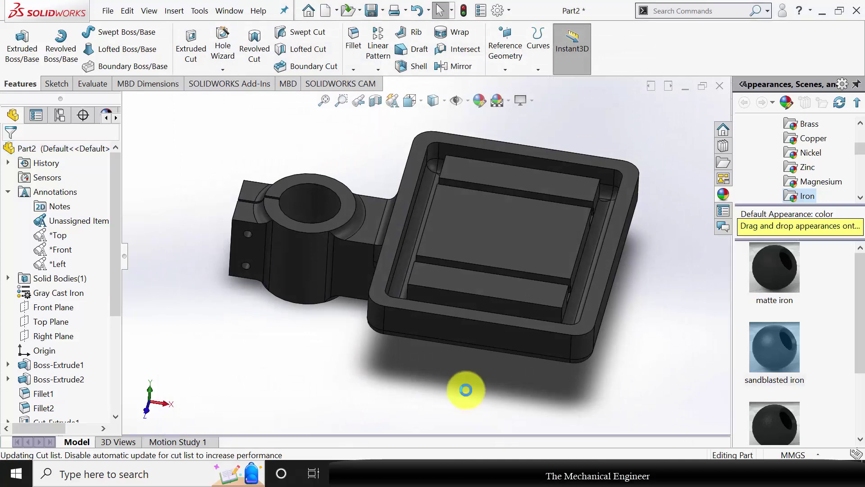
- Calculate the part's mass properties and examine its mass in grams
middle_drag(465, 390, 429, 245)
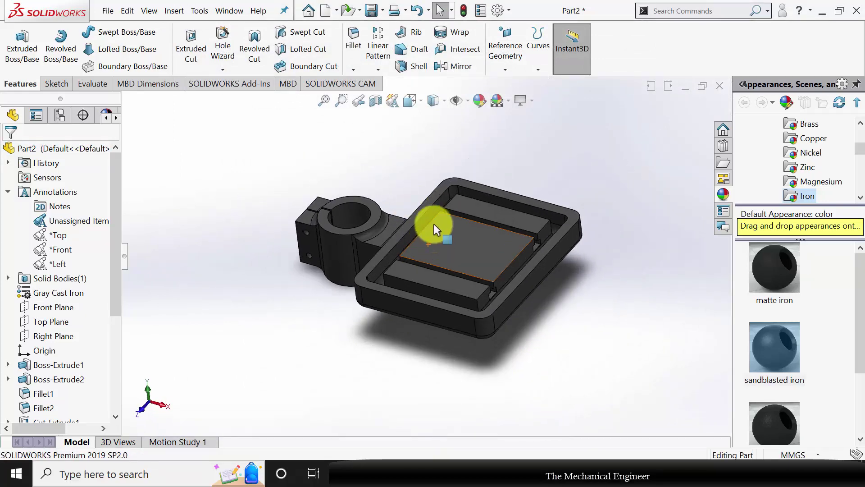
scroll(434, 224, down, 2)
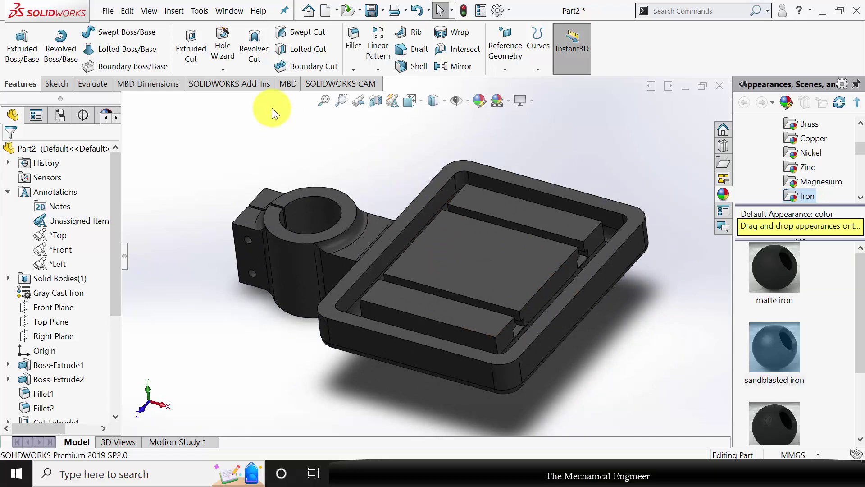
click(108, 82)
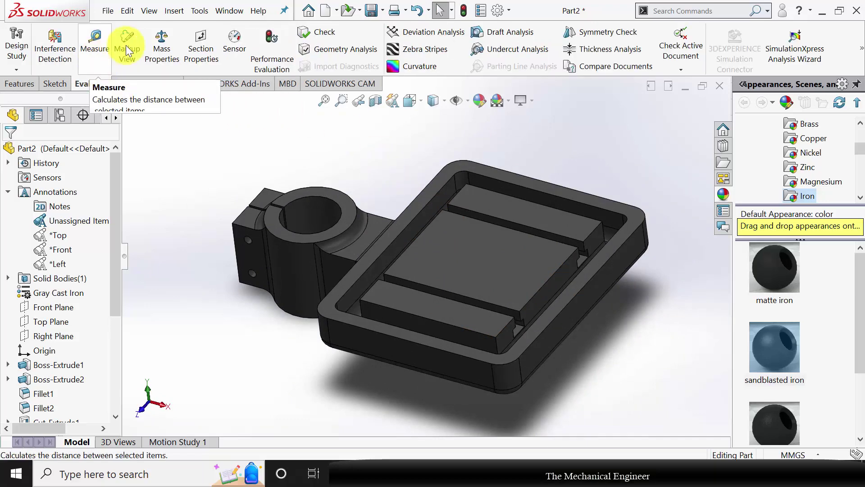
click(165, 53)
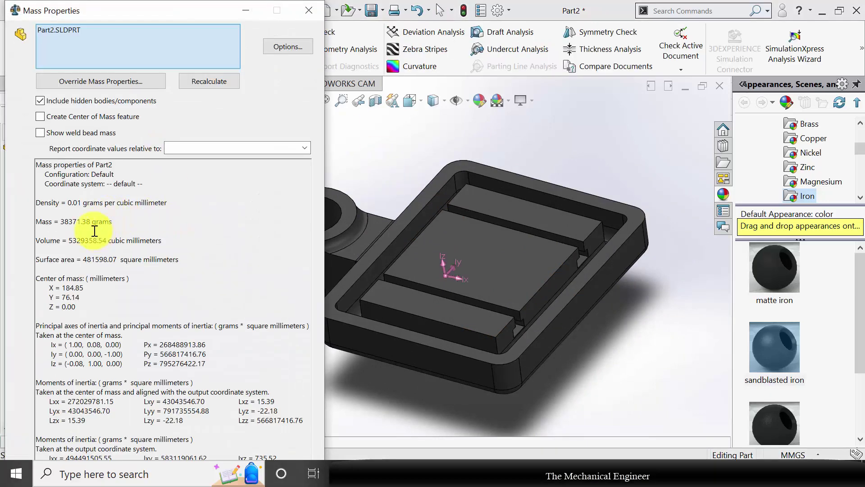
double_click(68, 221)
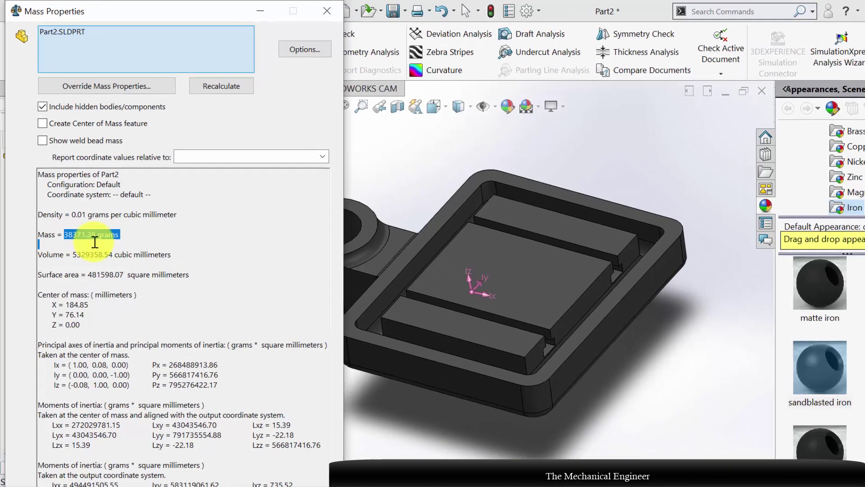
click(125, 229)
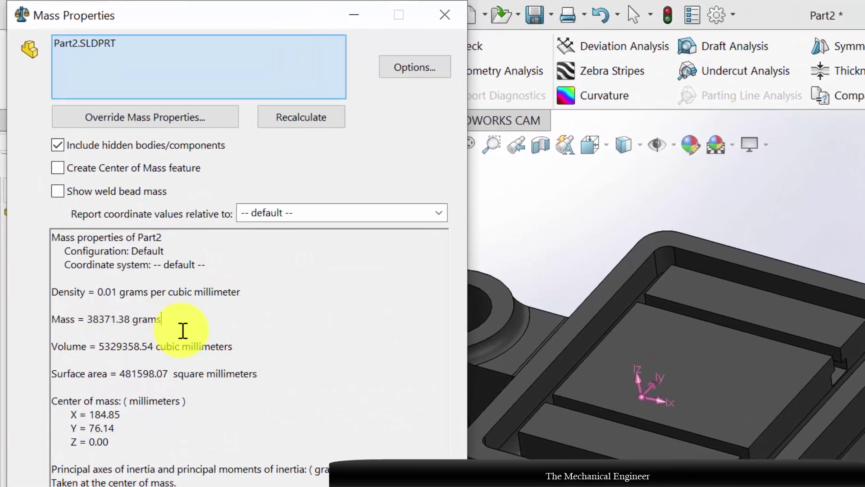